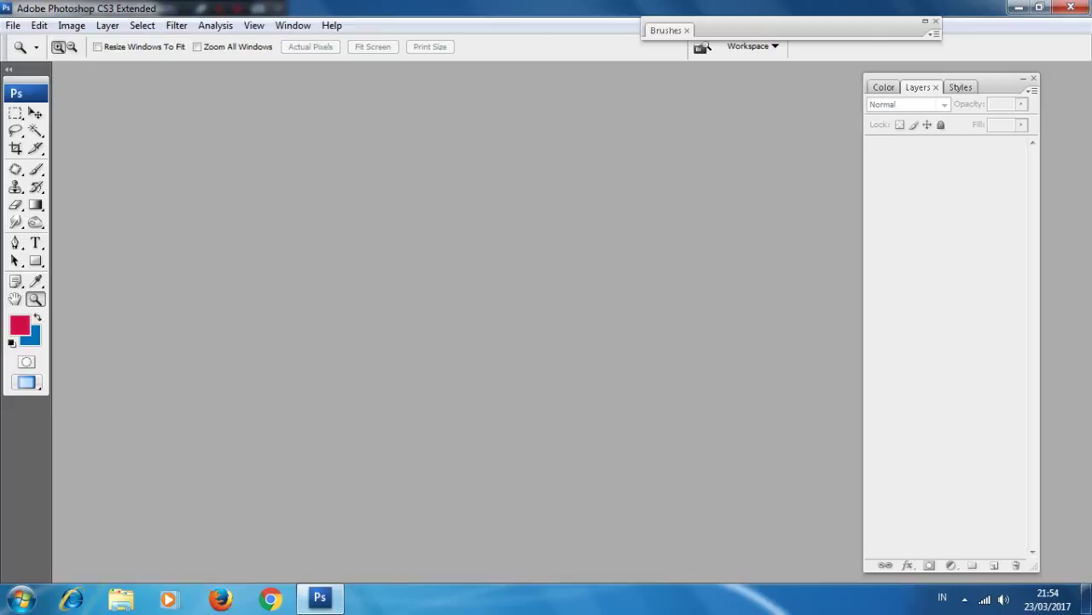
Step: Create a blank A4 document at 300 pixels/inch named TYPOGRAPHY
key("ctrl+n")
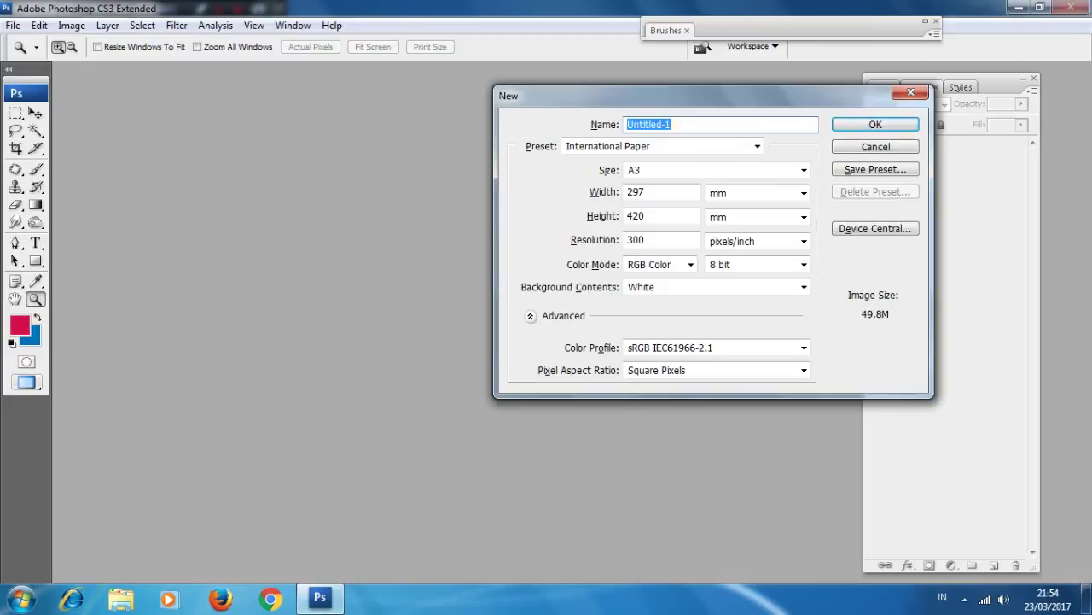
type("TYPOGRAPHY")
left_click(803, 170)
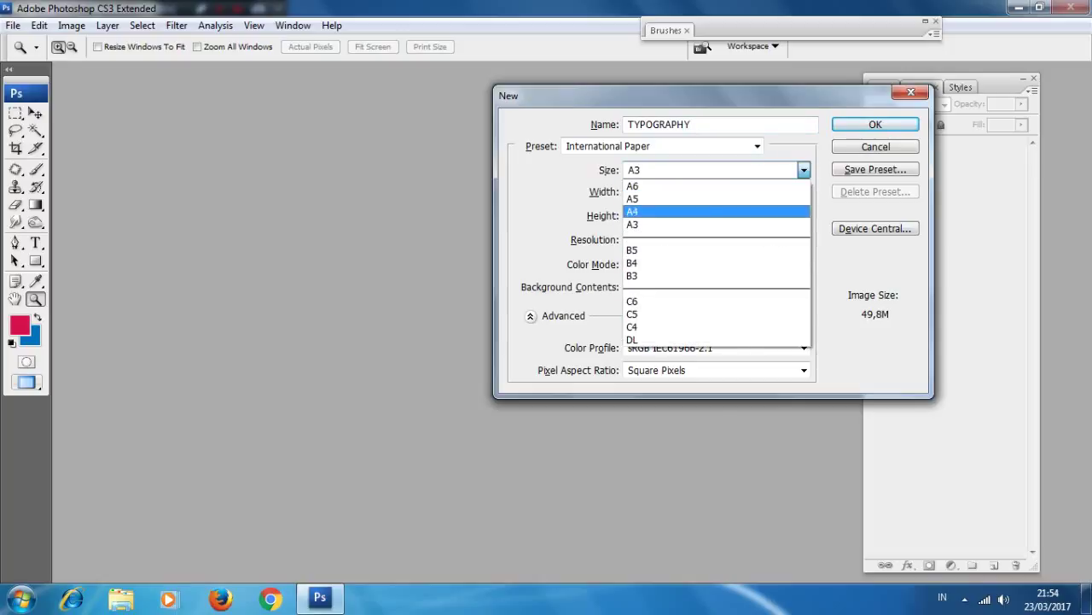
left_click(665, 213)
left_click(874, 124)
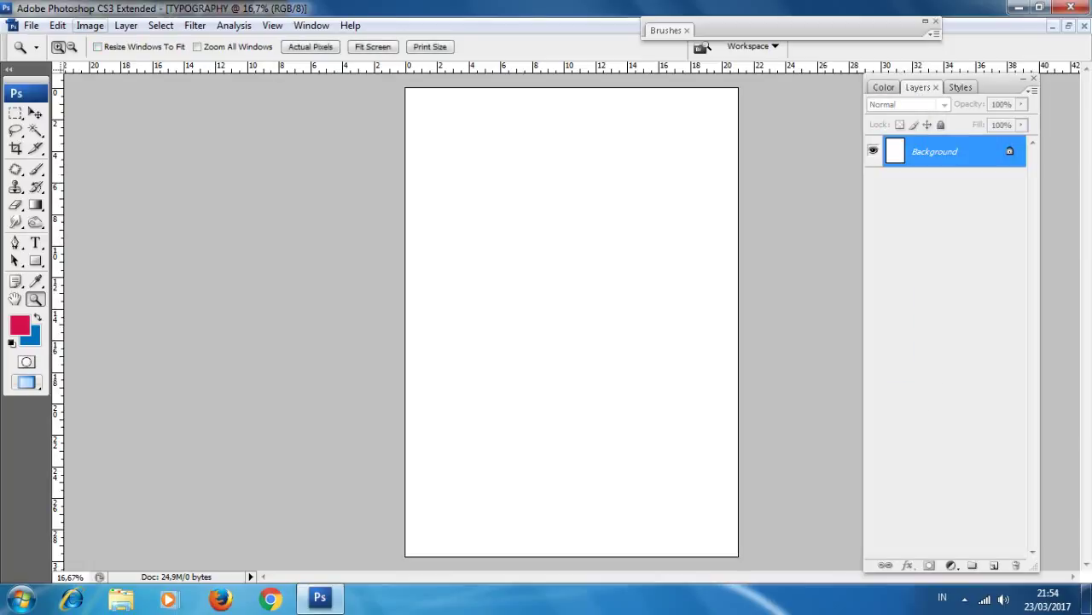
left_click(90, 25)
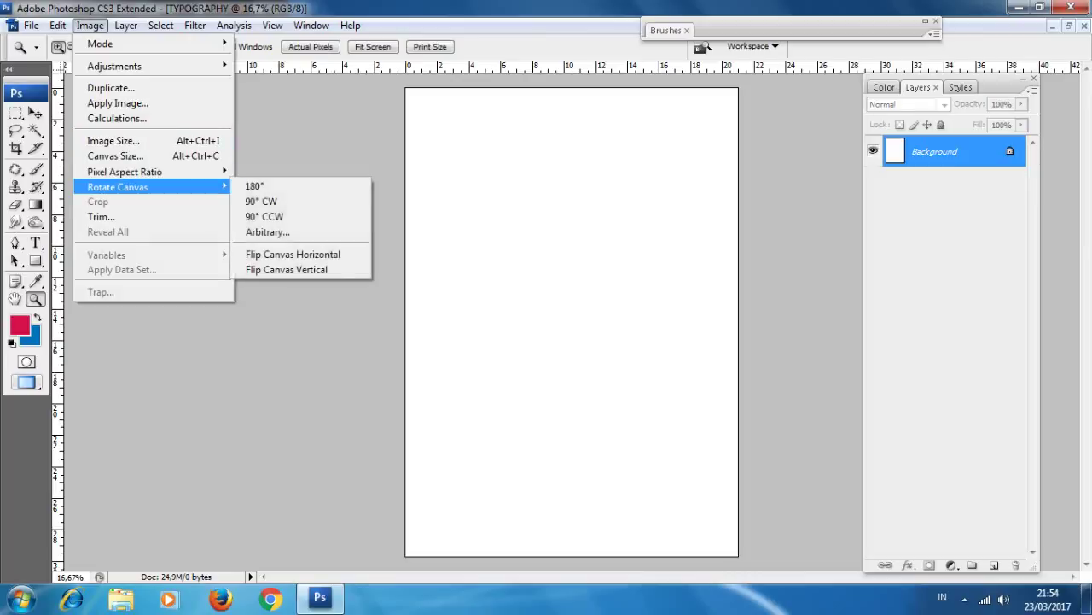
Step: Rotate the canvas 90° clockwise to landscape and fill the background with near-black
left_click(260, 198)
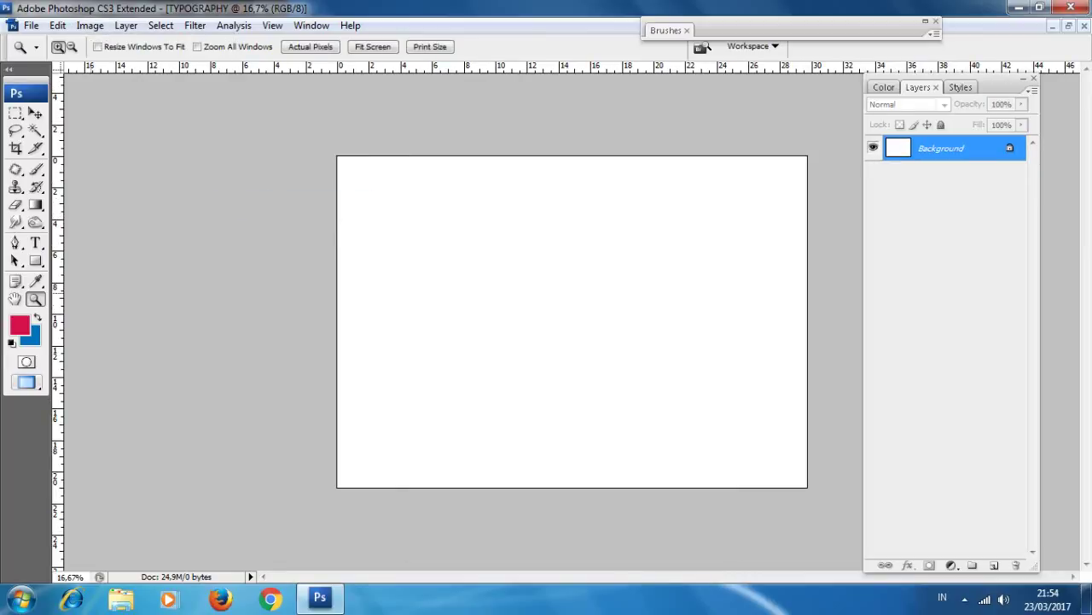
left_click(20, 325)
left_click_drag(760, 315, 681, 407)
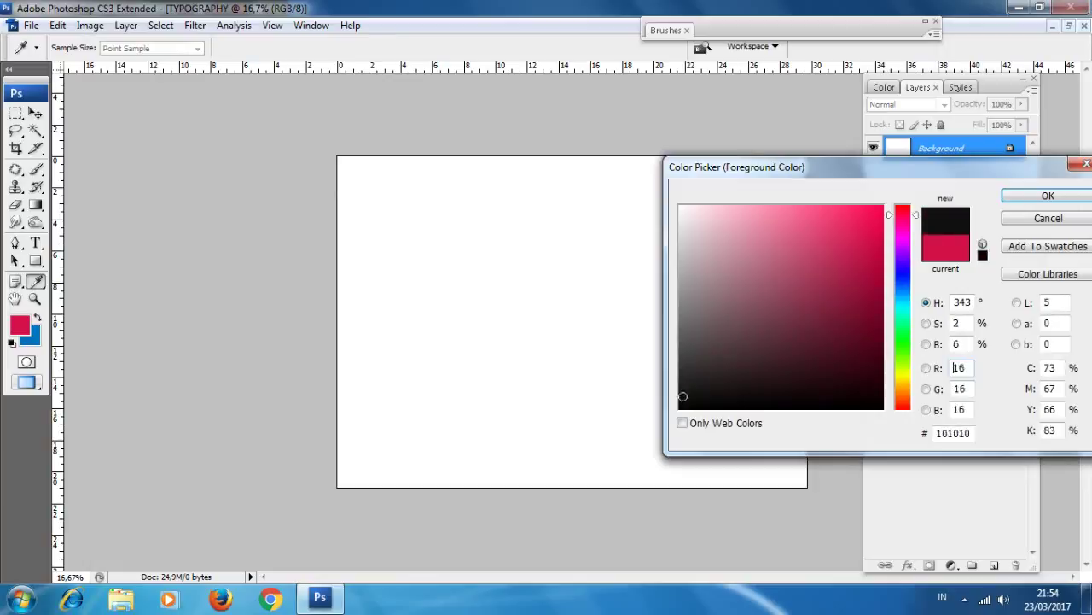
left_click(1048, 196)
key("z")
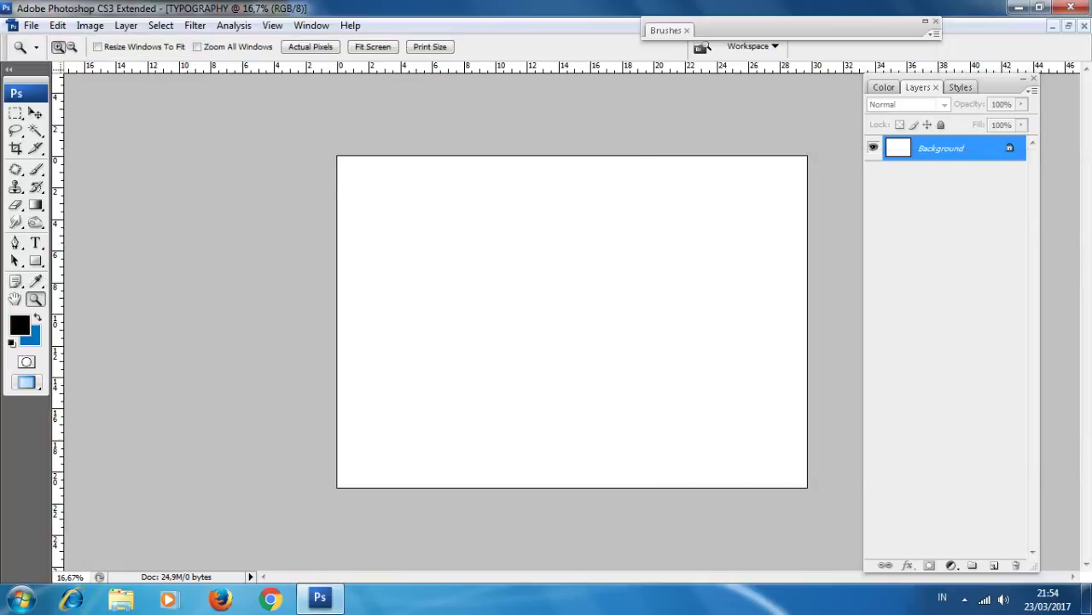
key("alt+BackSpace")
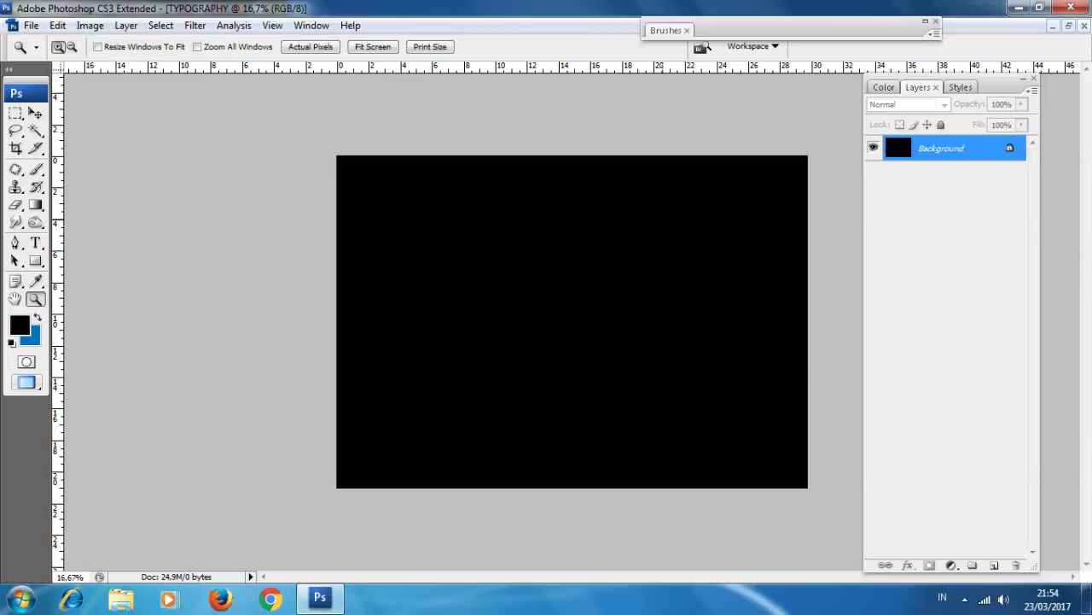
key("ctrl+plus")
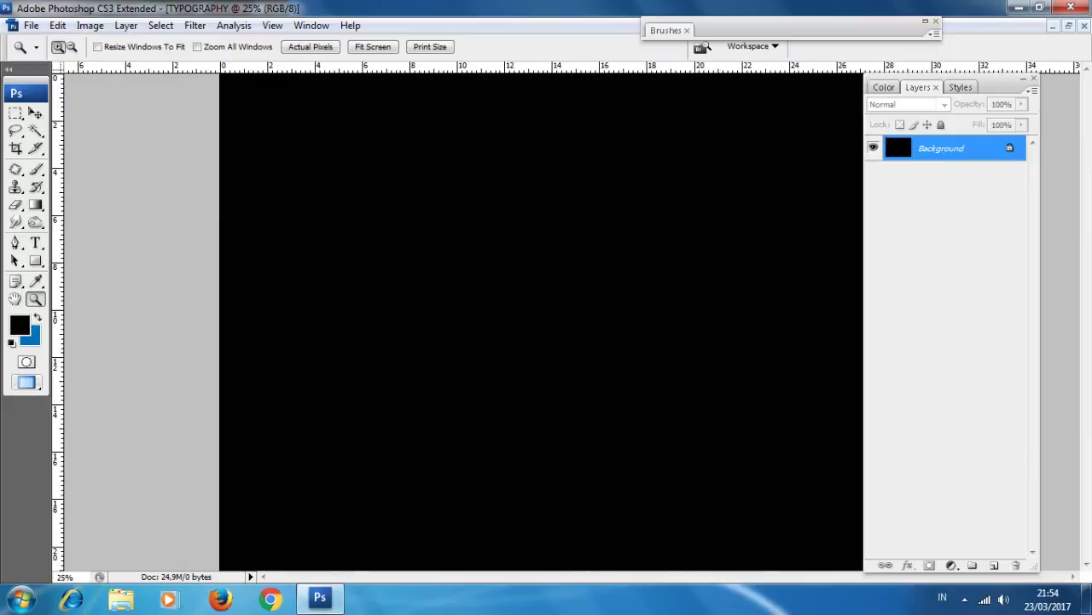
Step: Duplicate the Background layer as Background copy
left_click(1033, 89)
left_click(939, 114)
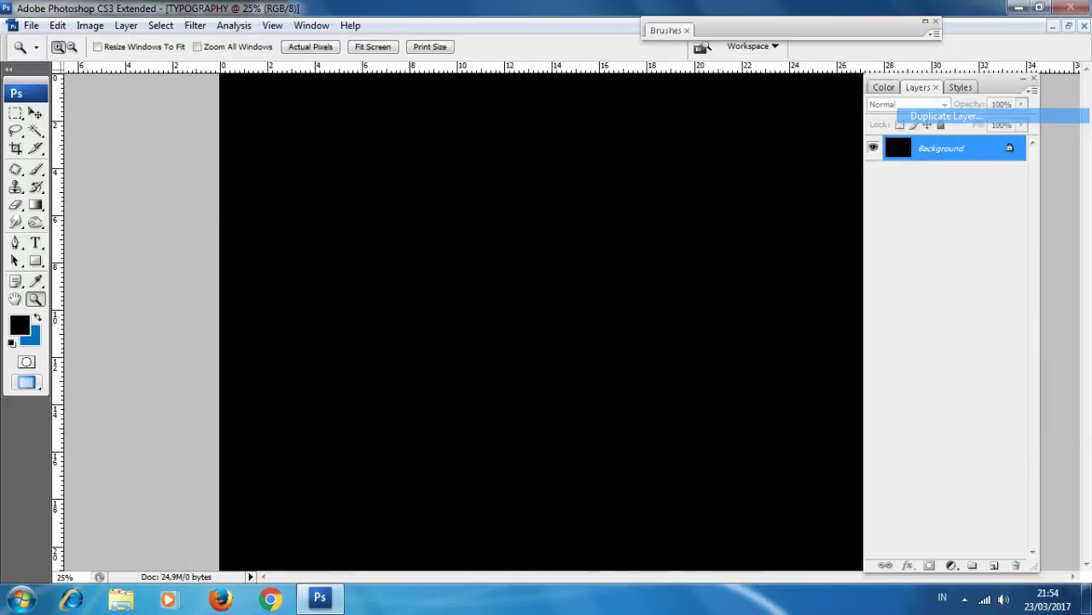
key("Return")
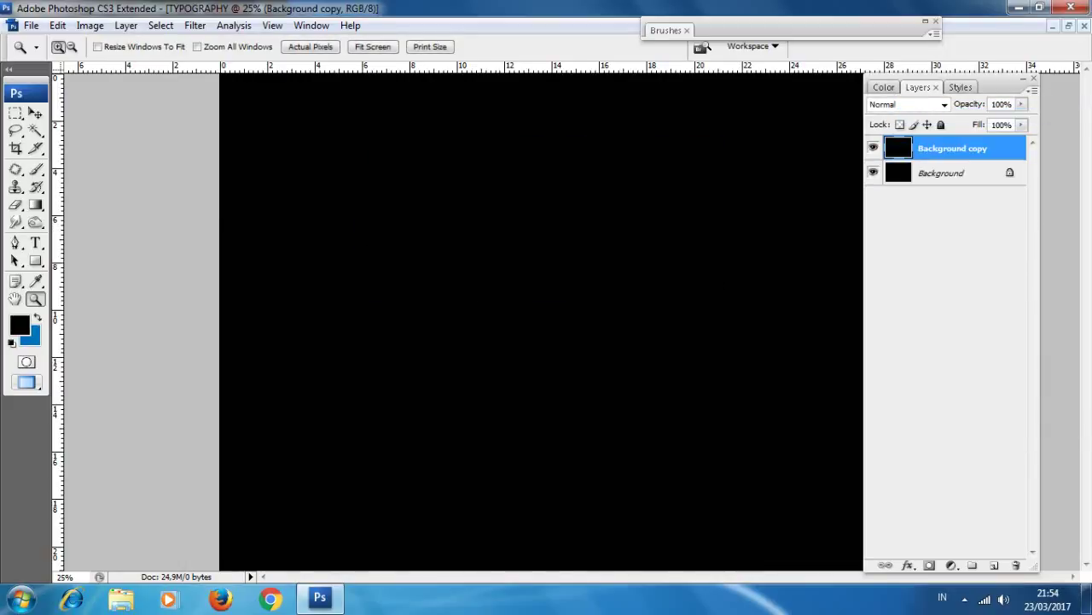
Step: Apply Film Grain to the copy with Grain 3, Highlight Area 3, Intensity 3
left_click(195, 26)
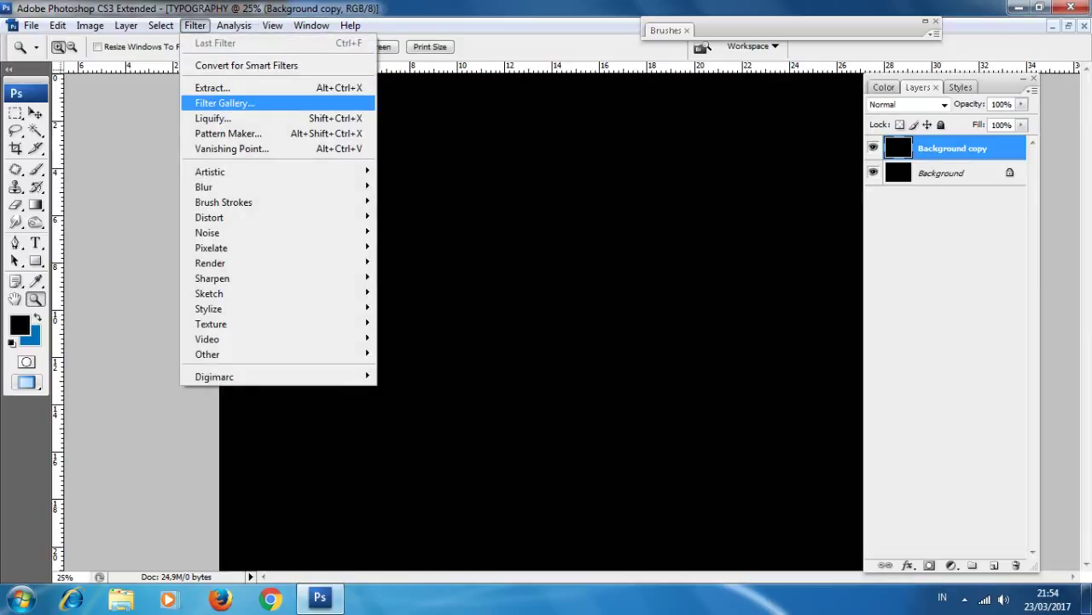
left_click(224, 102)
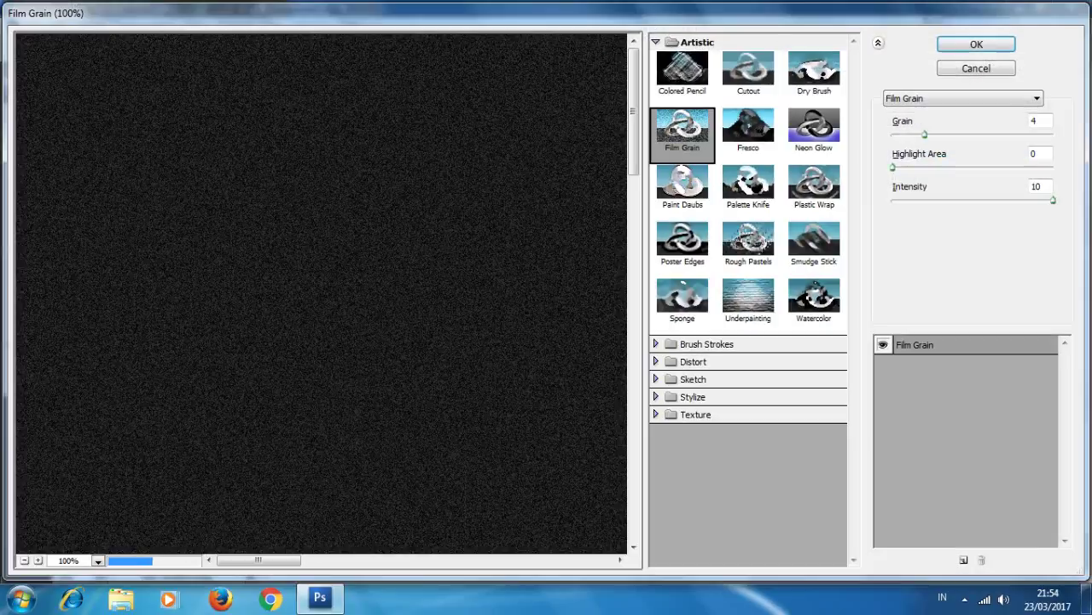
key("Down")
key("Tab")
type("3")
key("Tab")
key("Down")
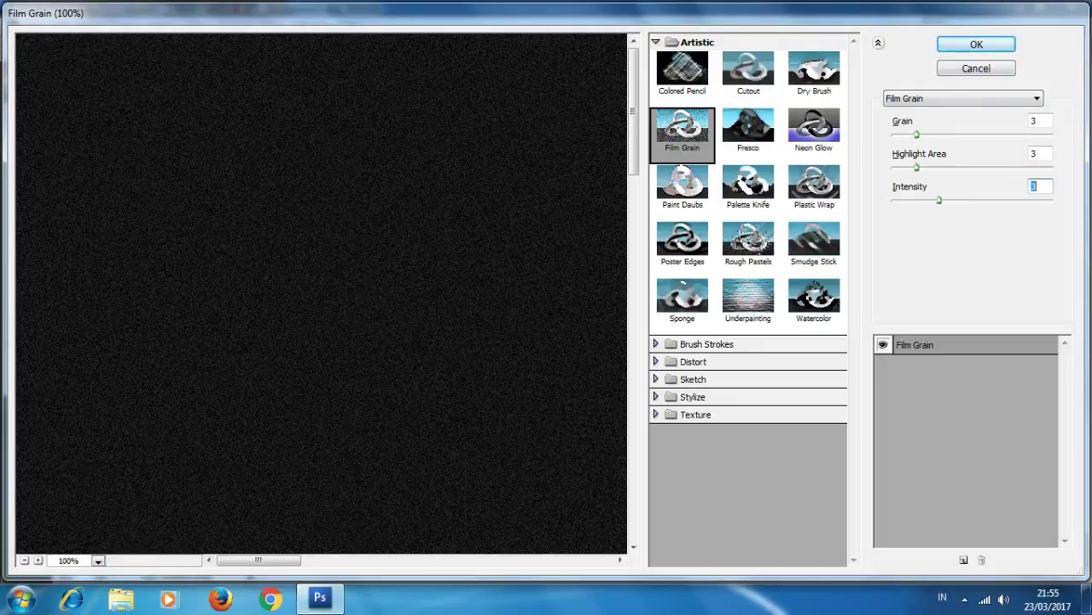
key("Return")
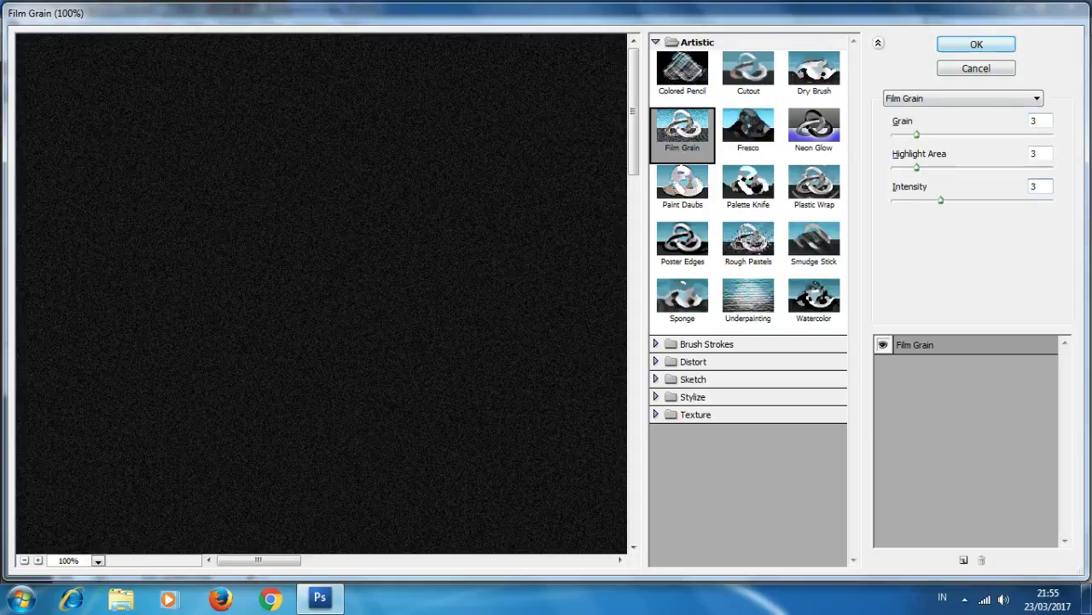
key("ctrl+plus")
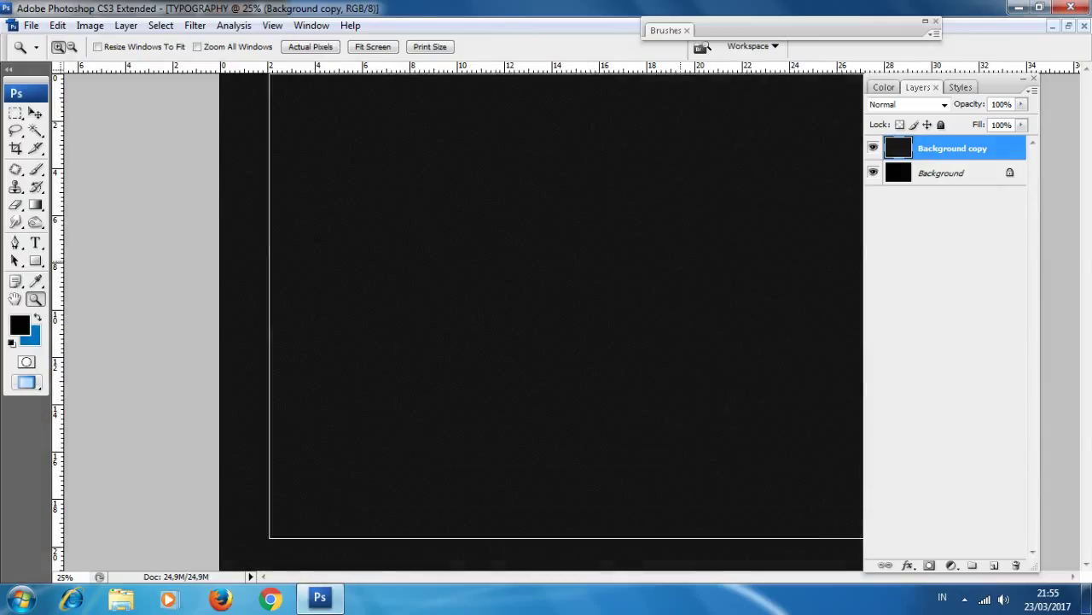
Step: Lower Background copy to about 48% opacity, trying Overlay before settling on Normal
key("ctrl+plus")
key("ctrl+plus")
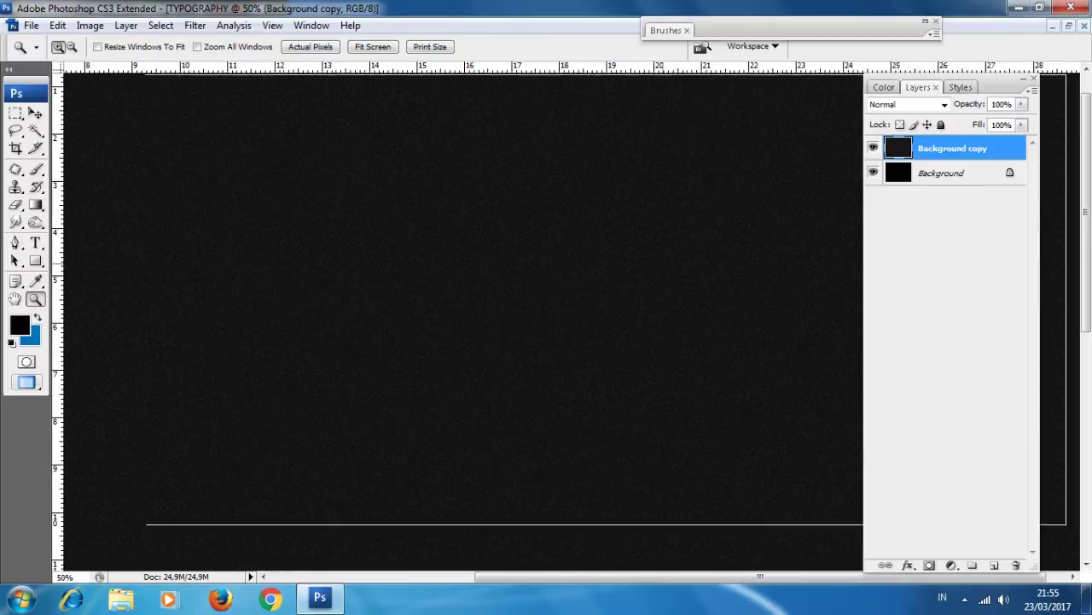
left_click_drag(1022, 104, 984, 120)
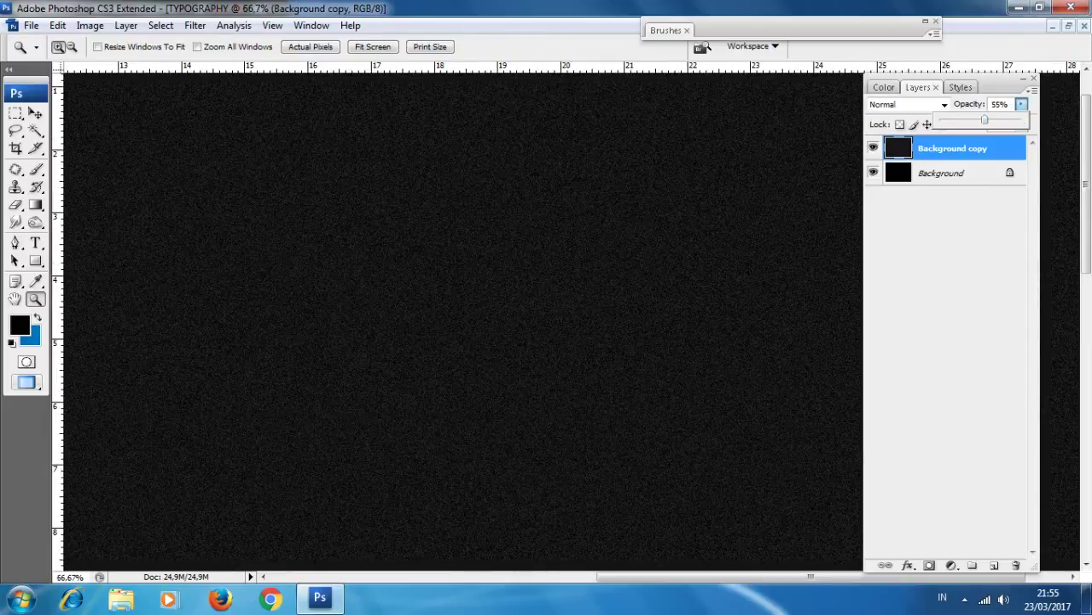
left_click(909, 104)
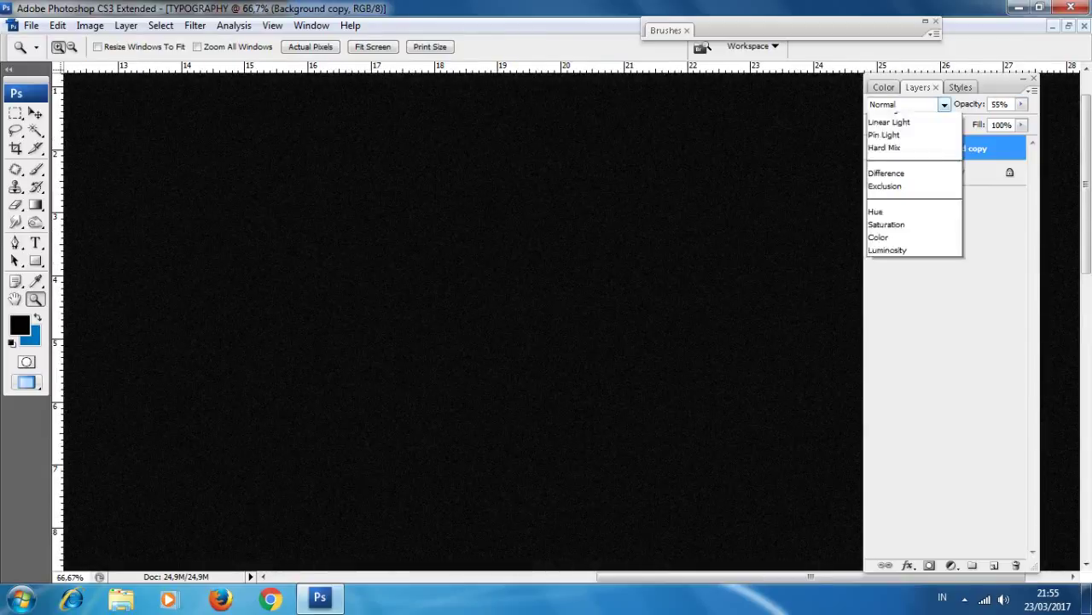
left_click(904, 312)
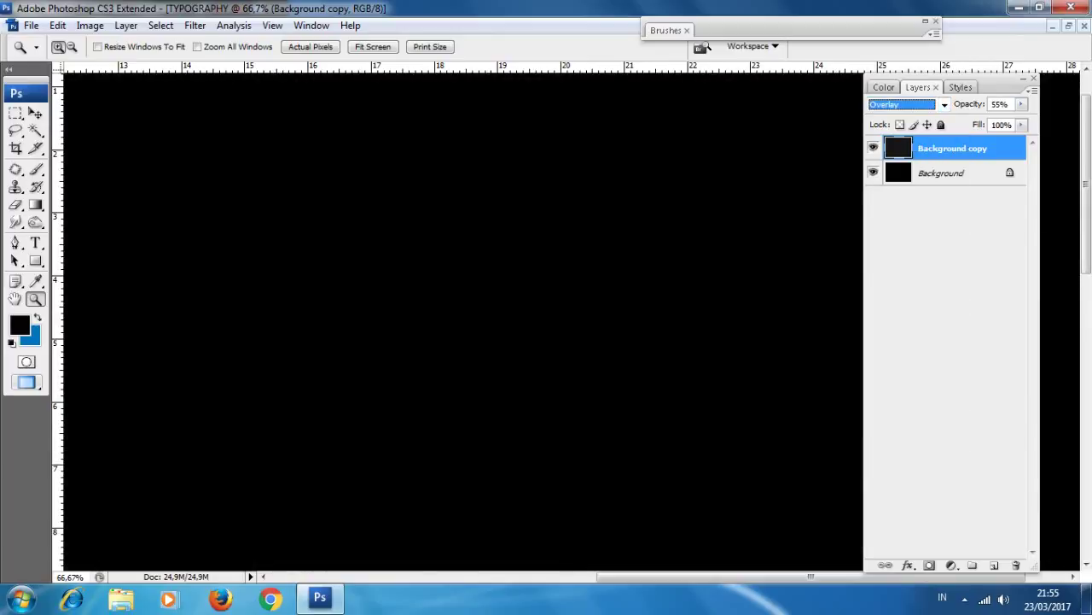
left_click(909, 104)
left_click(896, 118)
left_click_drag(1022, 104, 989, 119)
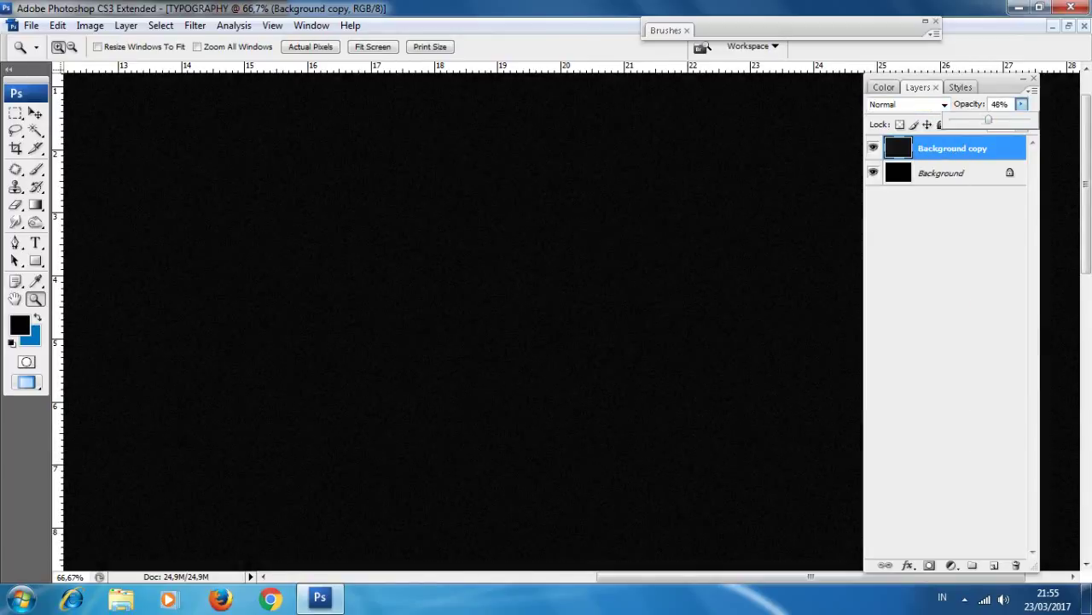
Step: Zoom in closely on the canvas to inspect the grain texture
left_click(942, 172)
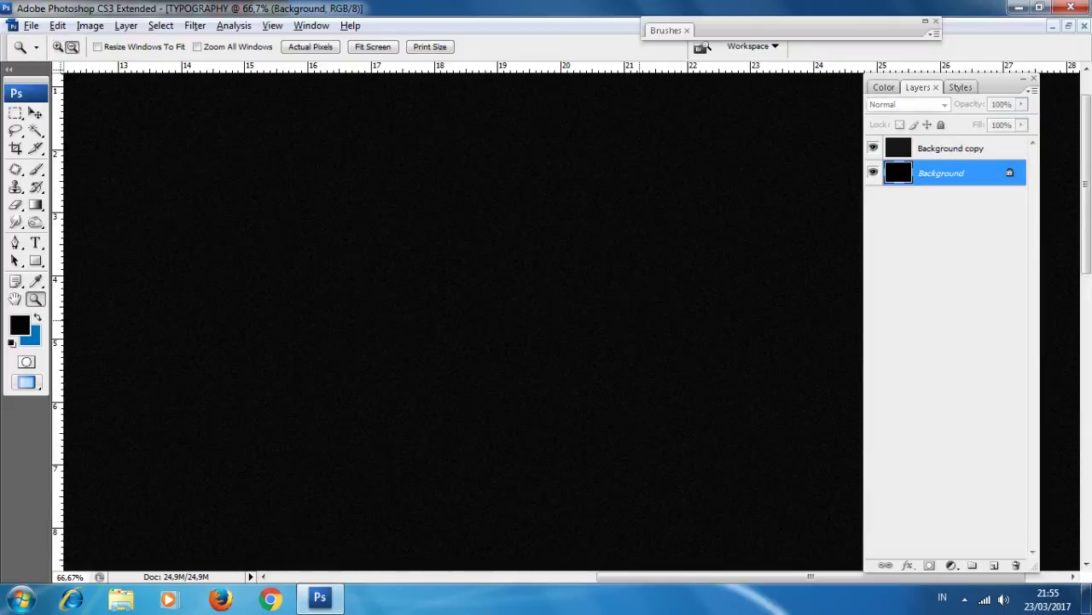
scroll(461, 320, "down", 2)
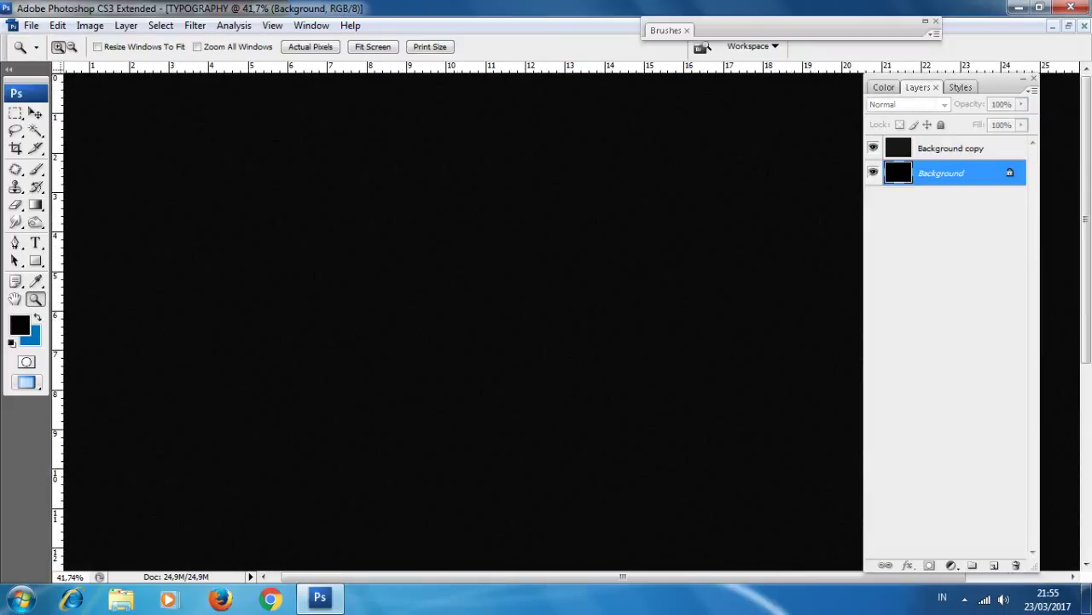
left_click(951, 148)
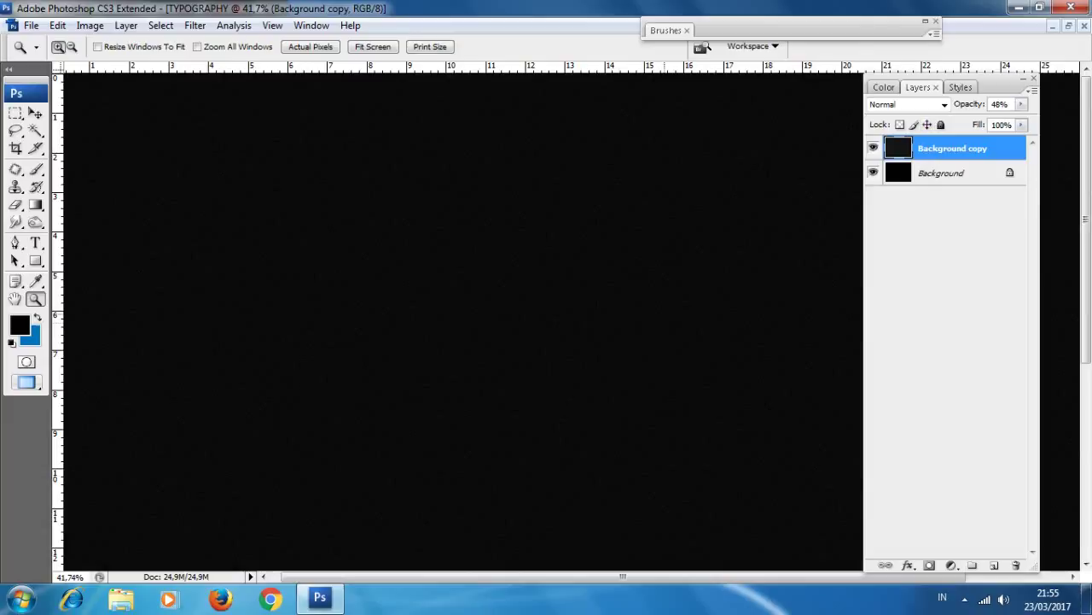
left_click(603, 321)
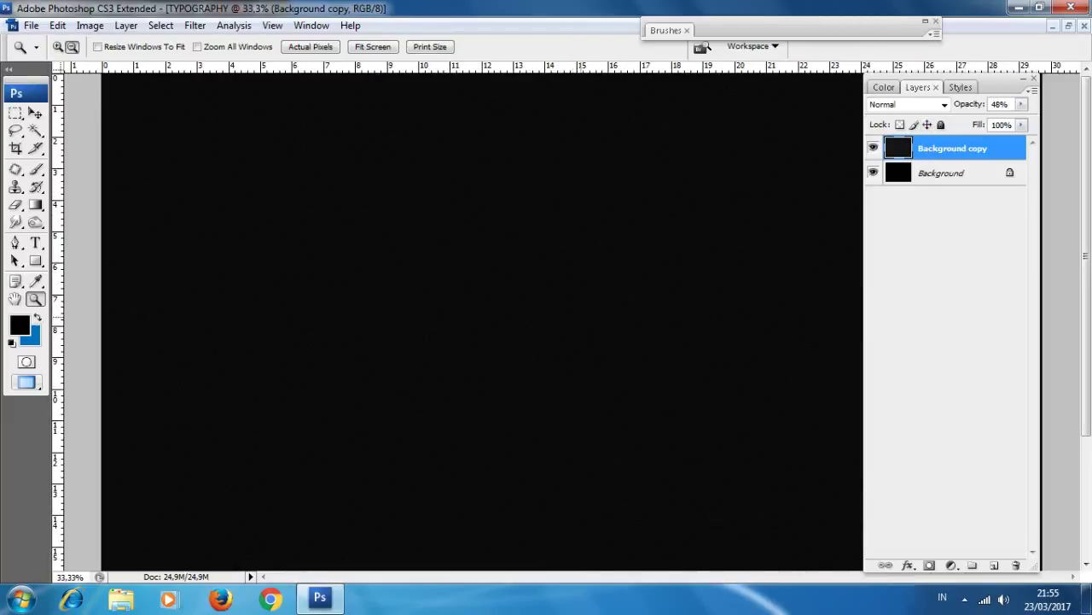
left_click(461, 320)
left_click_drag(142, 119, 864, 517)
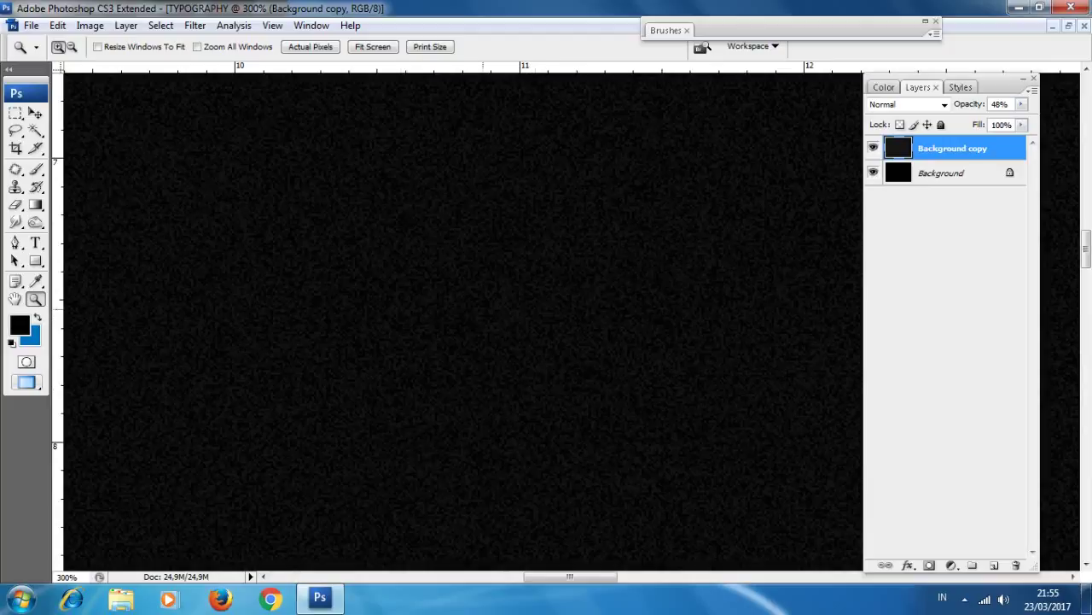
Step: Restore the window, zoom back out, and select both layers for merging
left_click(1040, 7)
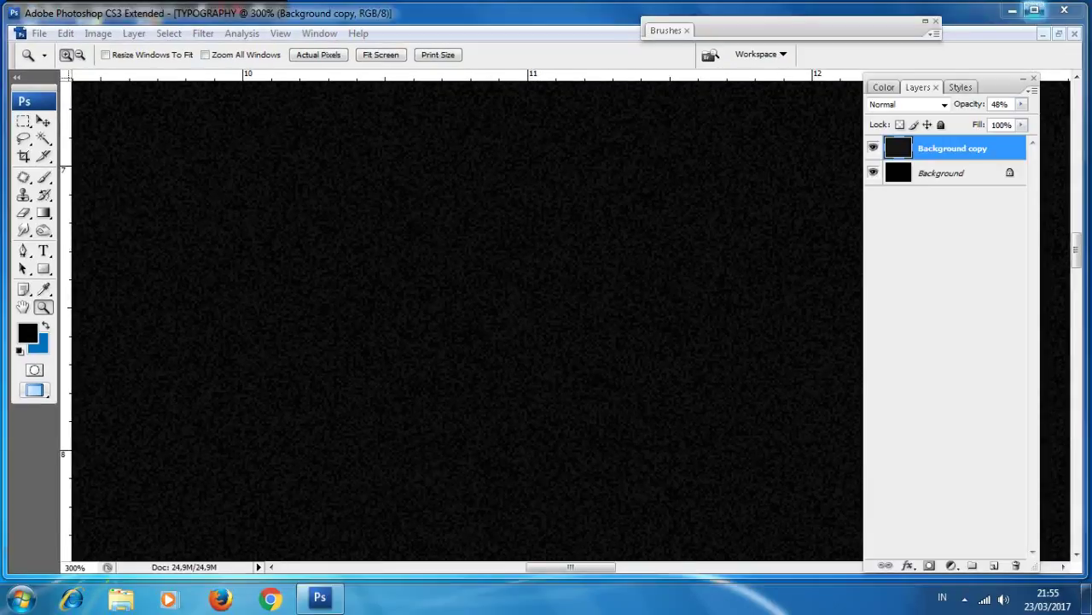
left_click(1034, 10)
key("ctrl+minus")
key("ctrl+minus")
key("ctrl+minus")
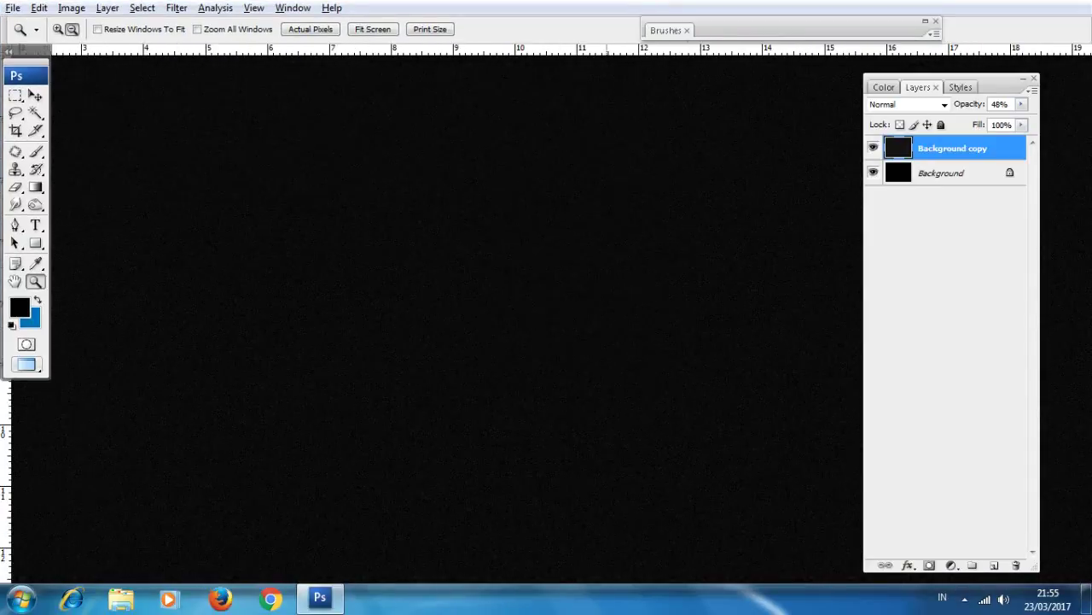
key("ctrl+minus")
key("ctrl+minus")
left_click(941, 172, "shift")
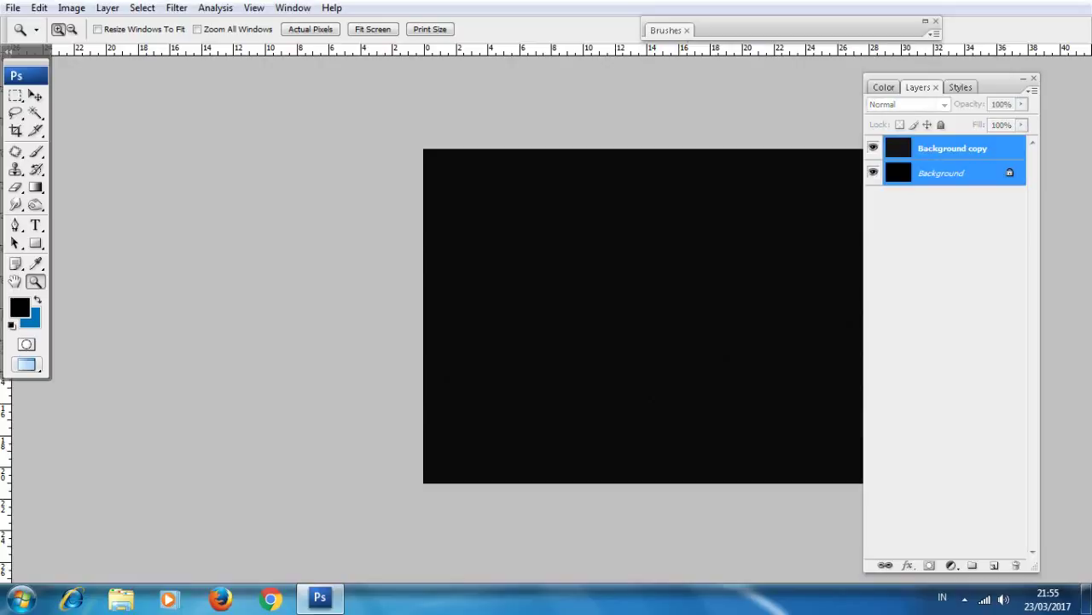
Step: Merge both layers into one Background, view full screen at 100%, and begin a text layer
left_click(1032, 90)
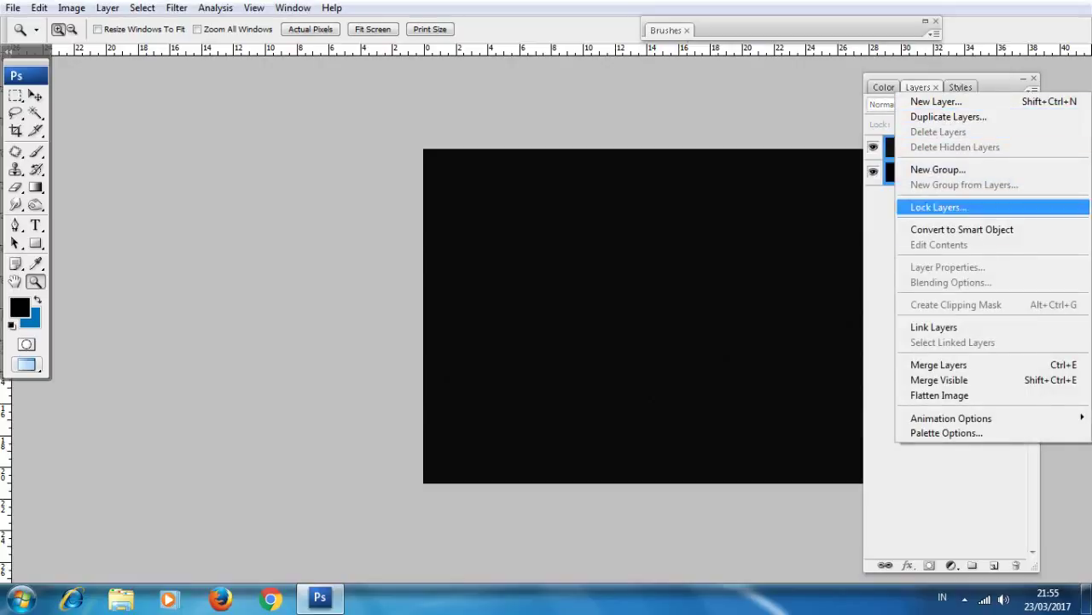
left_click(939, 365)
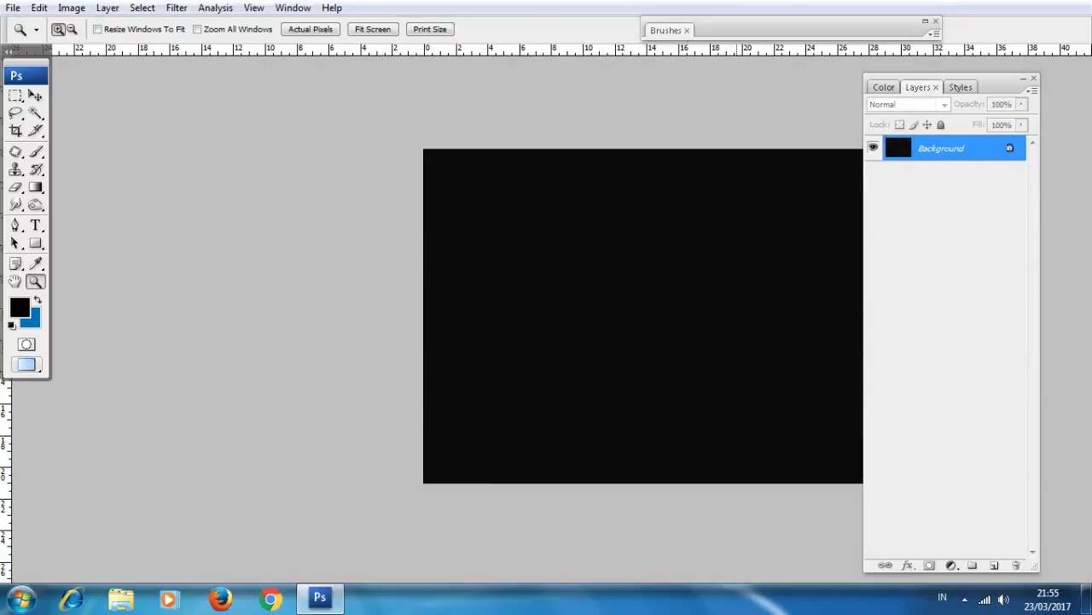
key("f")
key("ctrl+plus")
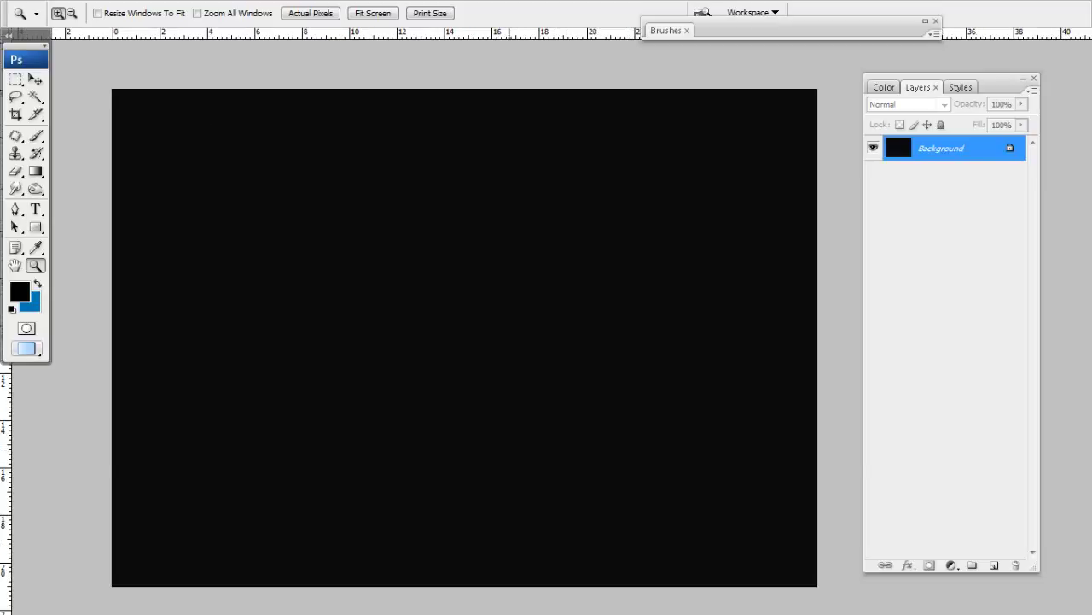
key("t")
left_click(273, 307)
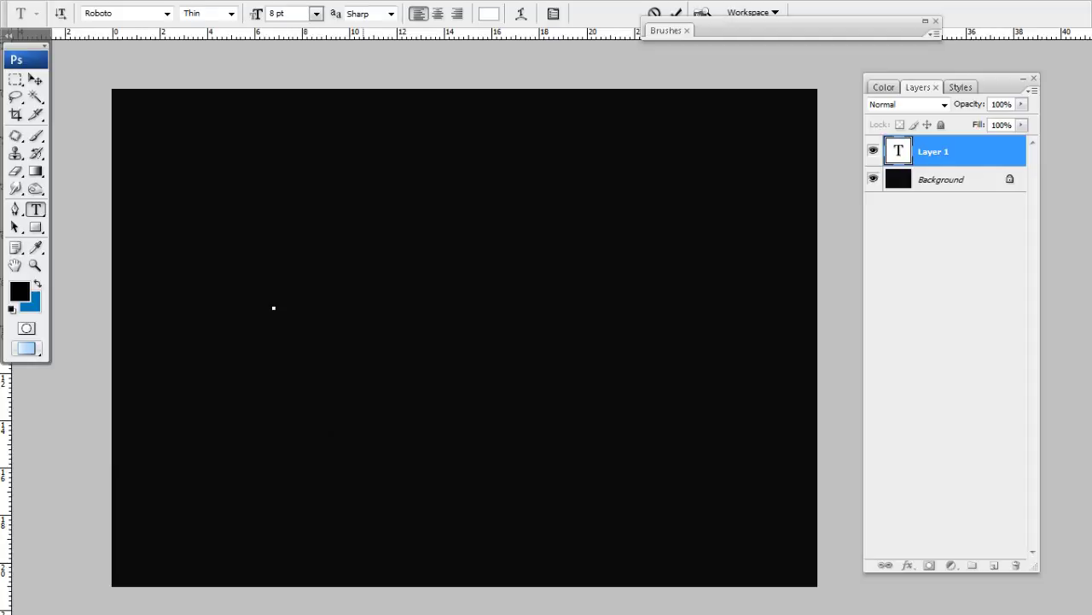
Step: Type LOVE on the canvas and set it to Roboto Black weight
type("LOVE")
left_click(488, 13)
left_click(902, 289)
left_click(865, 295)
left_click(1048, 195)
key("ctrl+a")
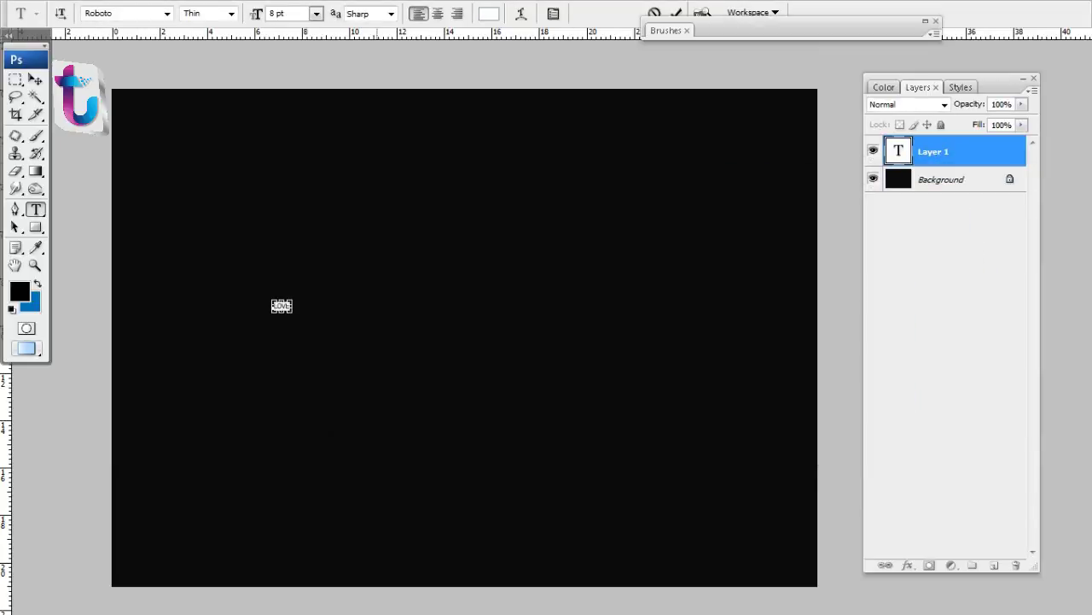
left_click(209, 14)
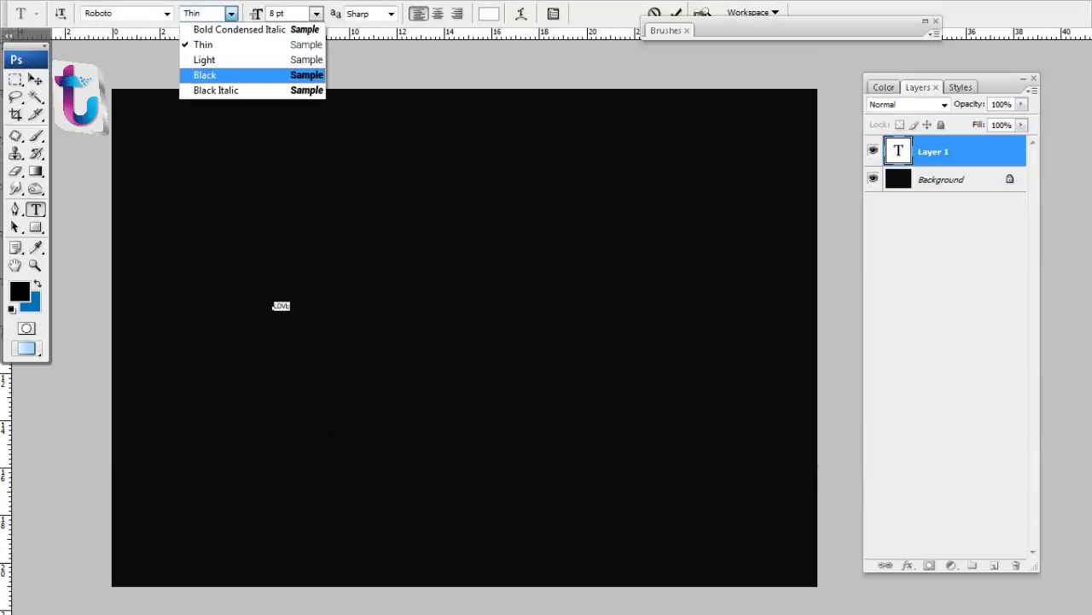
left_click(205, 75)
key("ctrl+Return")
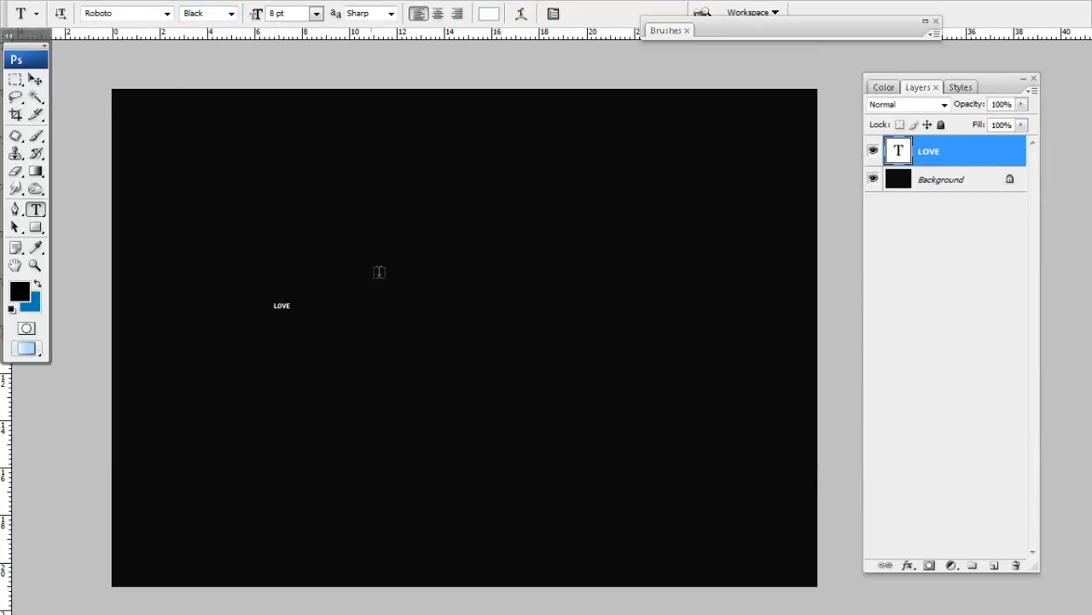
Step: Scale LOVE up to about 268 pt and centre it across the canvas
key("ctrl+t")
left_click_drag(293, 312, 675, 495)
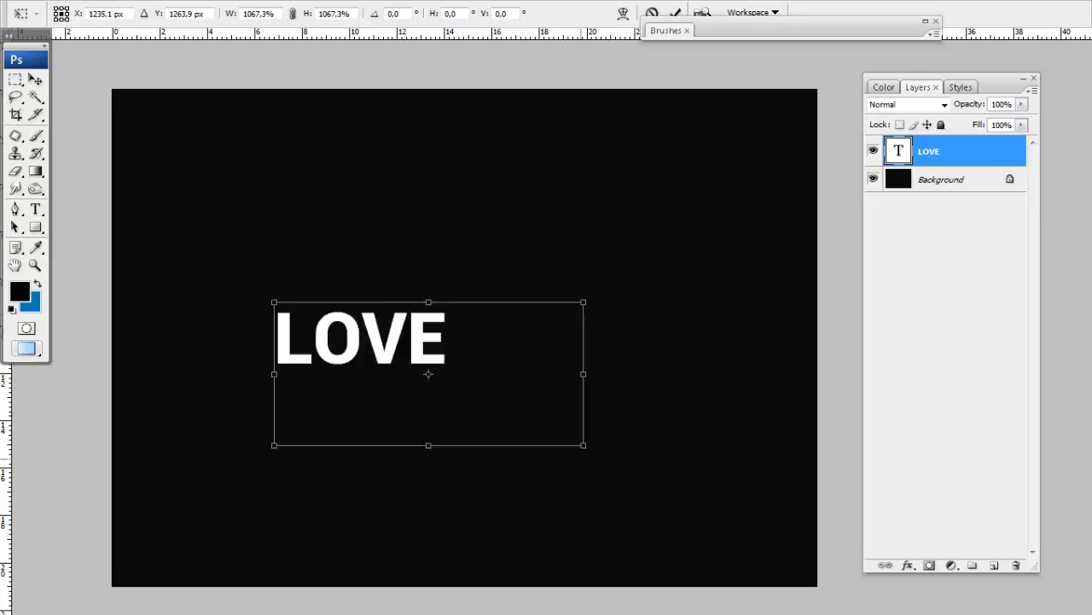
left_click_drag(470, 392, 397, 295)
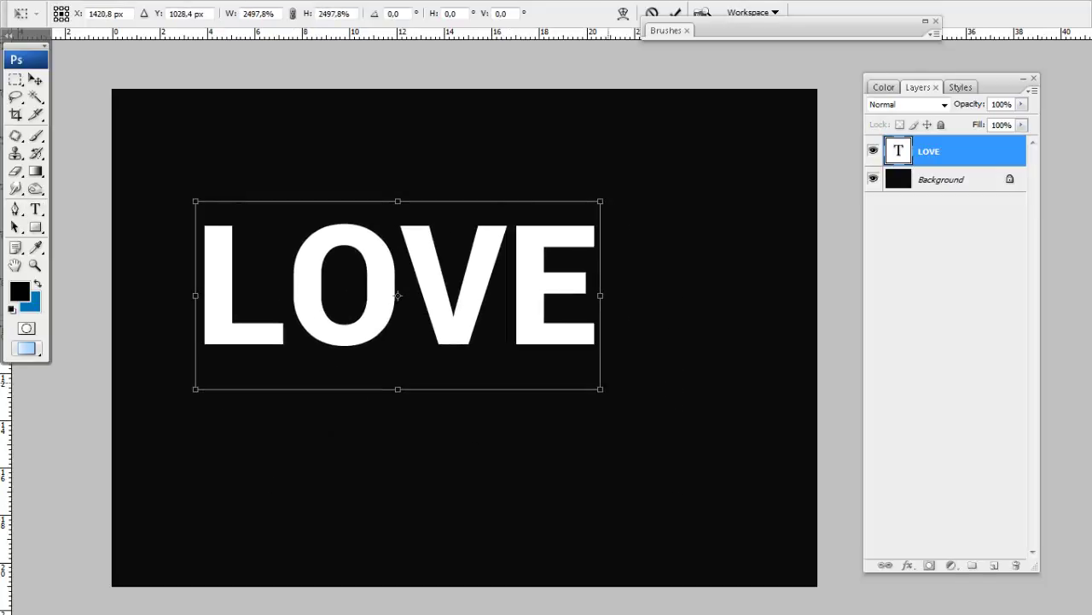
left_click_drag(600, 388, 739, 452)
key("Return")
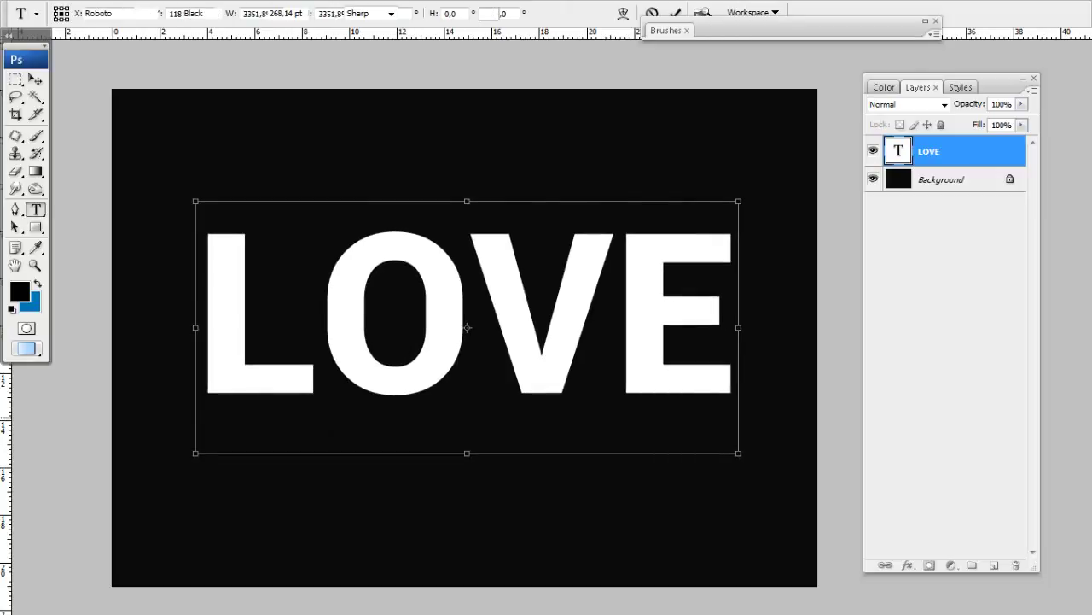
key("Return")
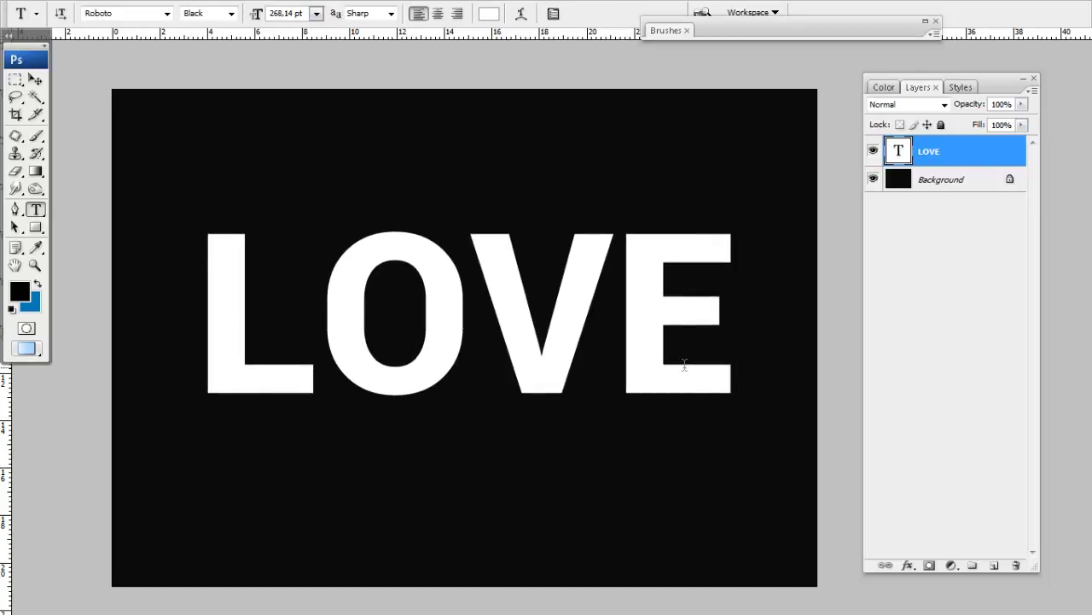
left_click(643, 352)
key("ctrl+a")
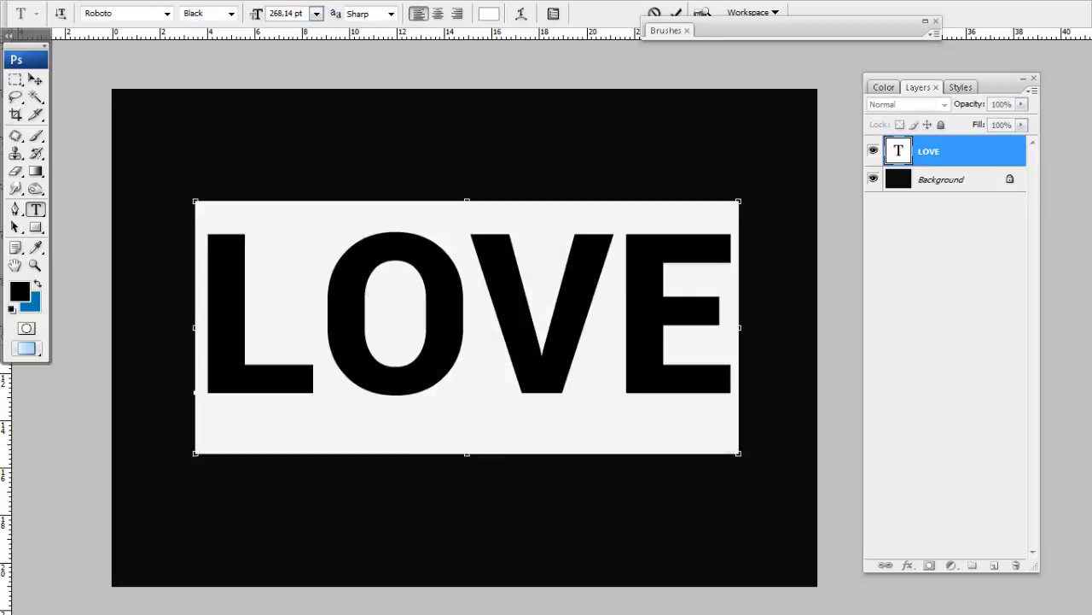
Step: Colour the LOVE letters dark blue (083d5c)
left_click(488, 14)
left_click(902, 295)
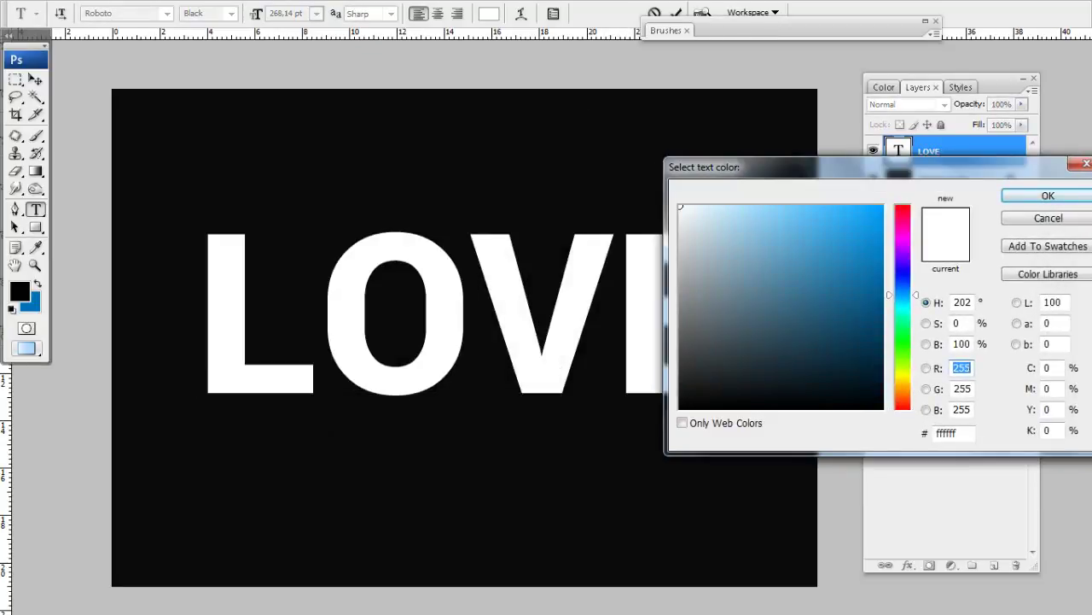
left_click(866, 336)
left_click(1048, 195)
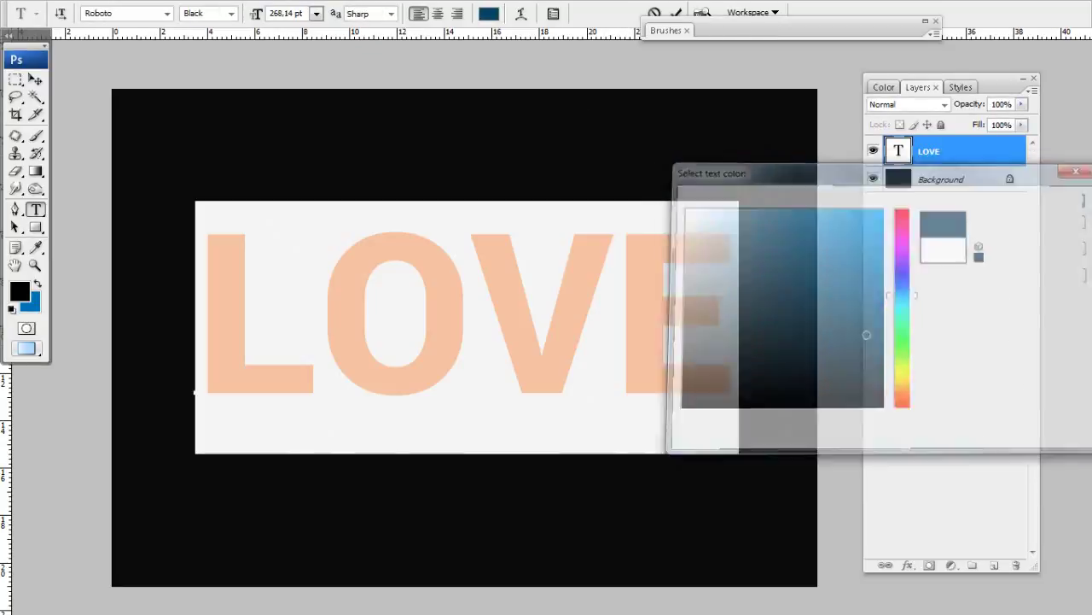
left_click(675, 13)
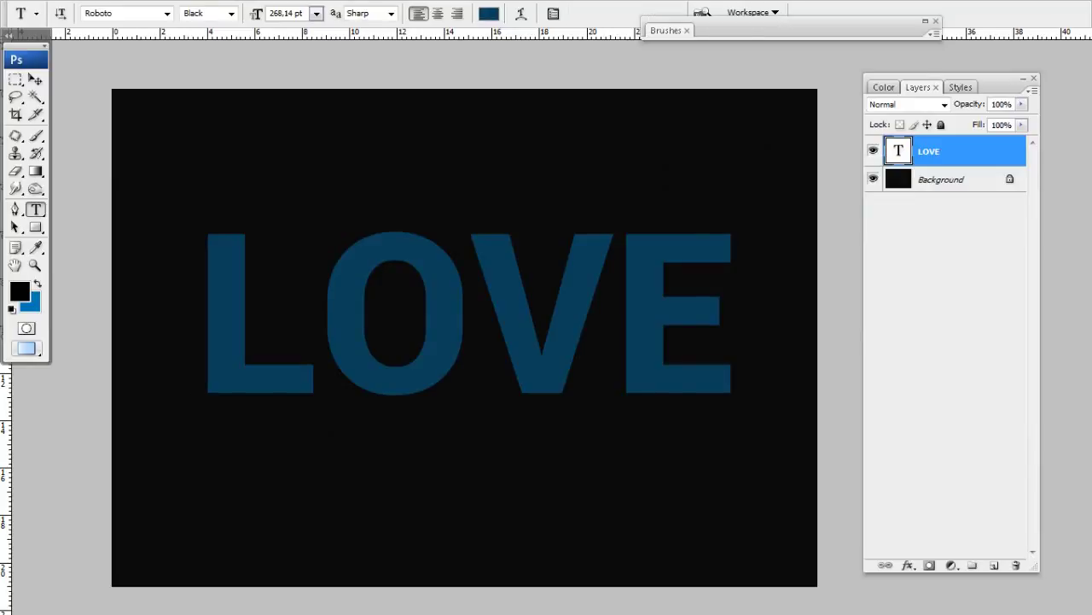
Step: Rasterize the LOVE layer, lock it fully, and add an empty Layer 1 above
right_click(911, 151)
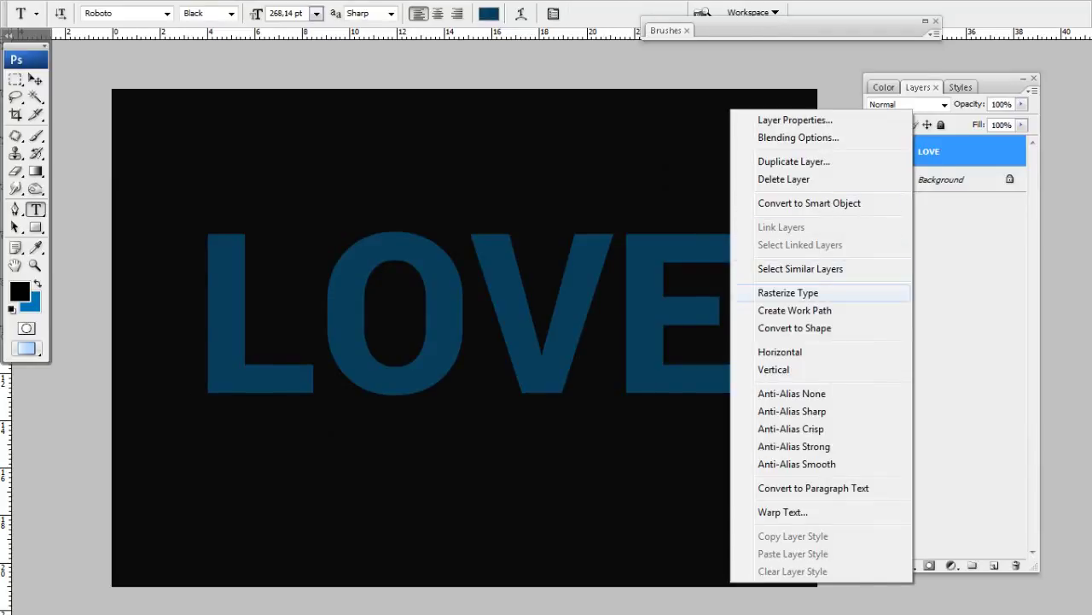
left_click(788, 292)
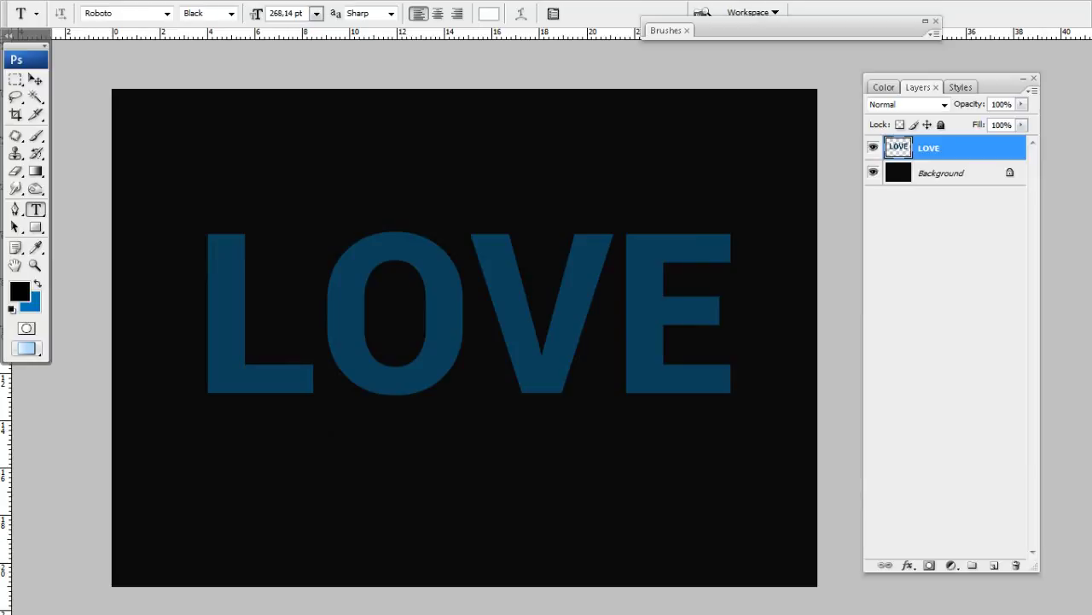
left_click(941, 125)
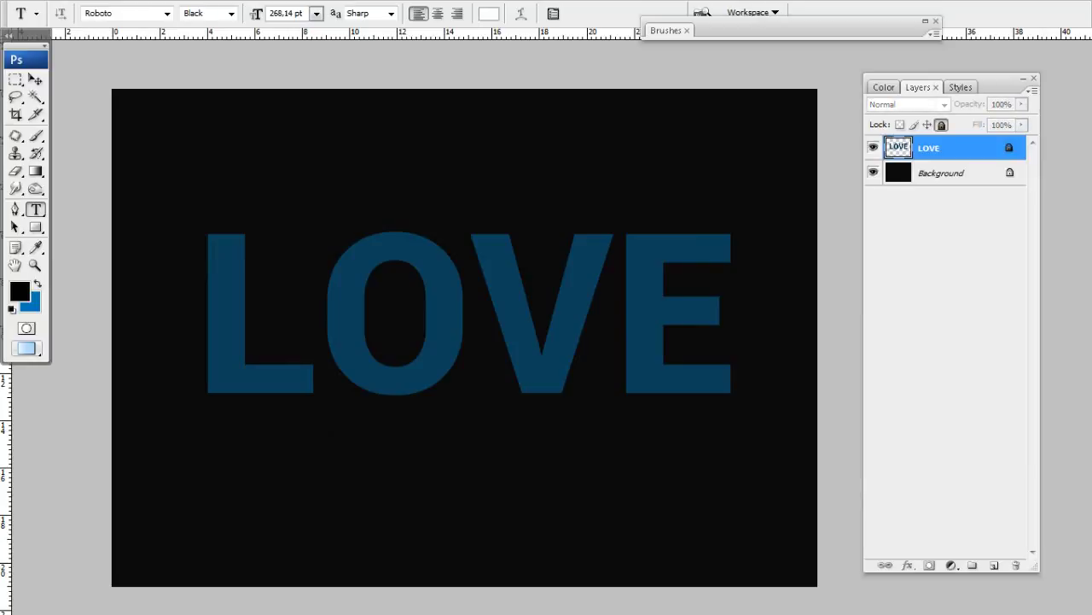
left_click(995, 565)
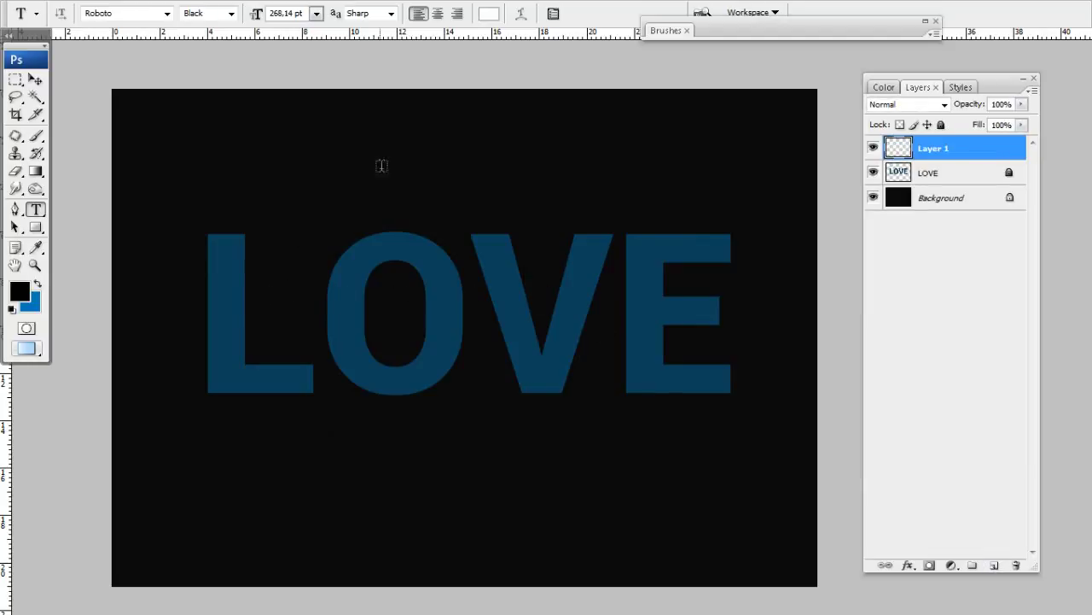
Step: Add white 18 pt PHOTOSHOP text on the L of LOVE
left_click(489, 13)
left_click(1010, 197)
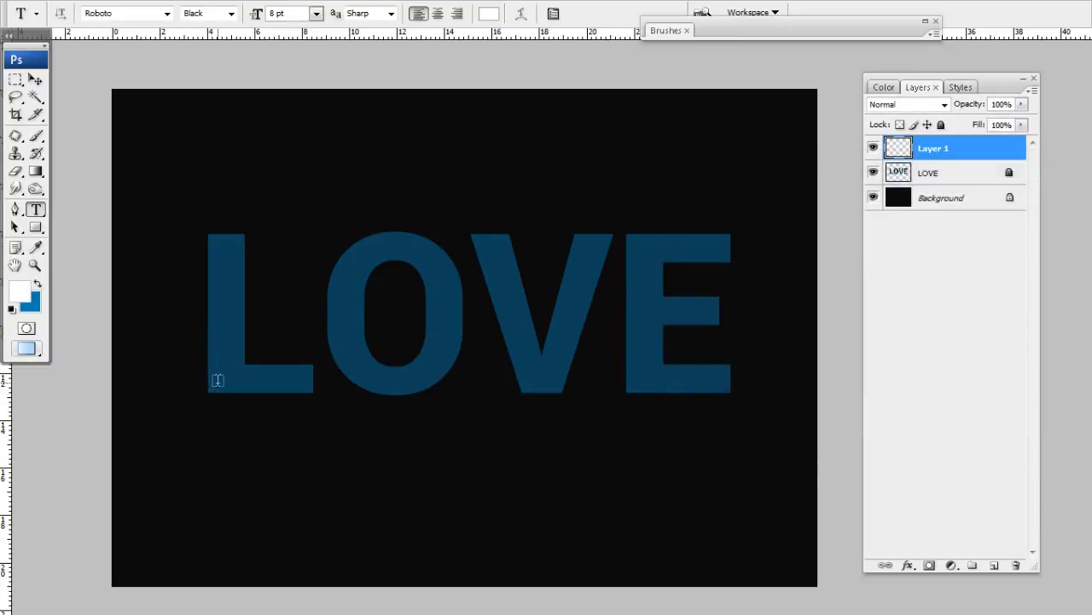
left_click(218, 380)
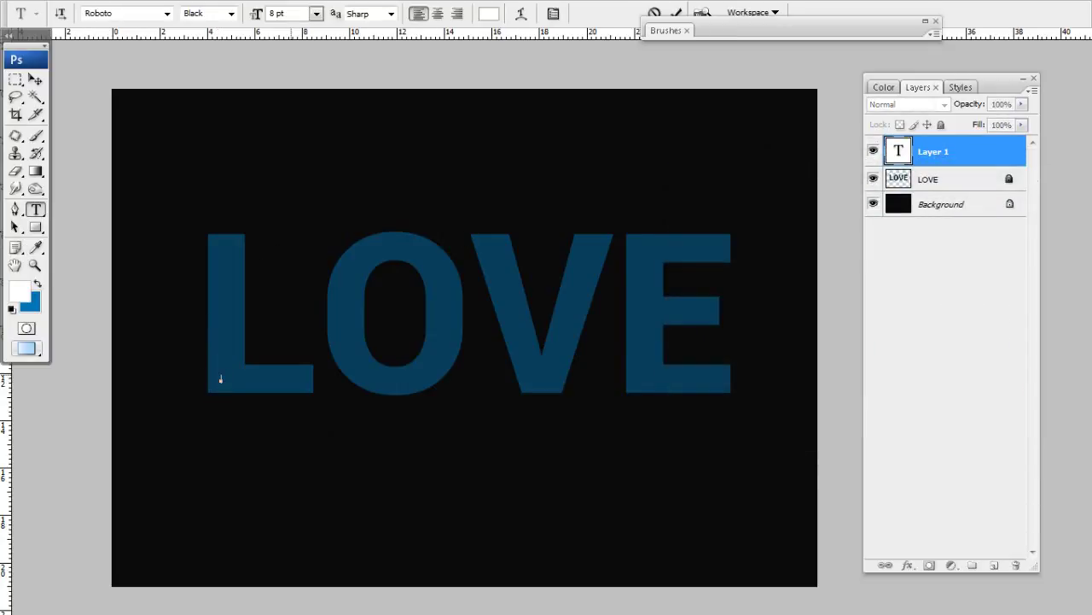
type("PHOTOSHOP")
key("ctrl+a")
left_click(316, 13)
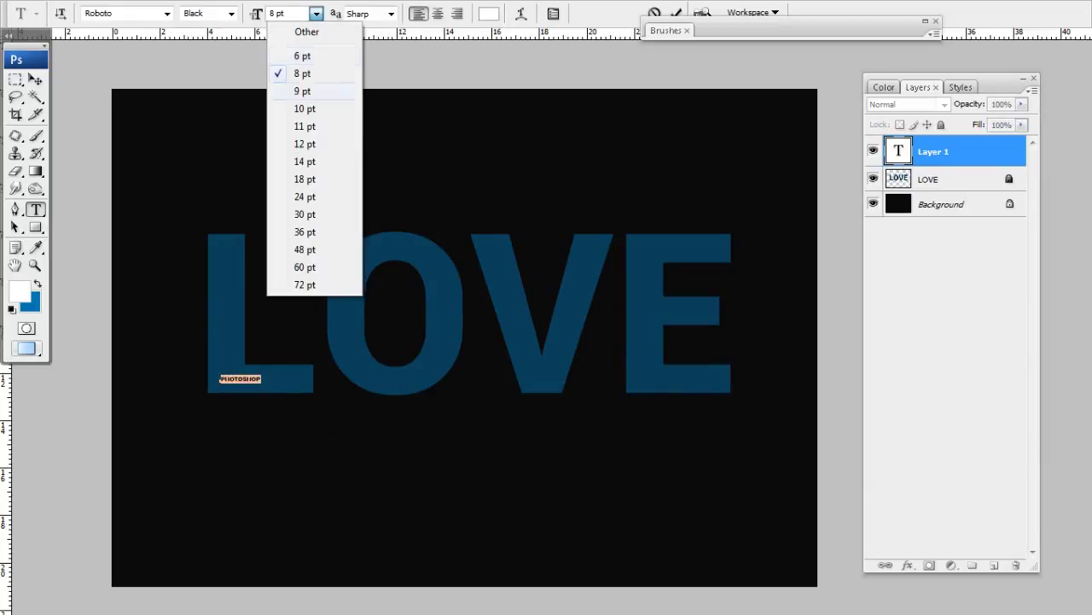
left_click(305, 161)
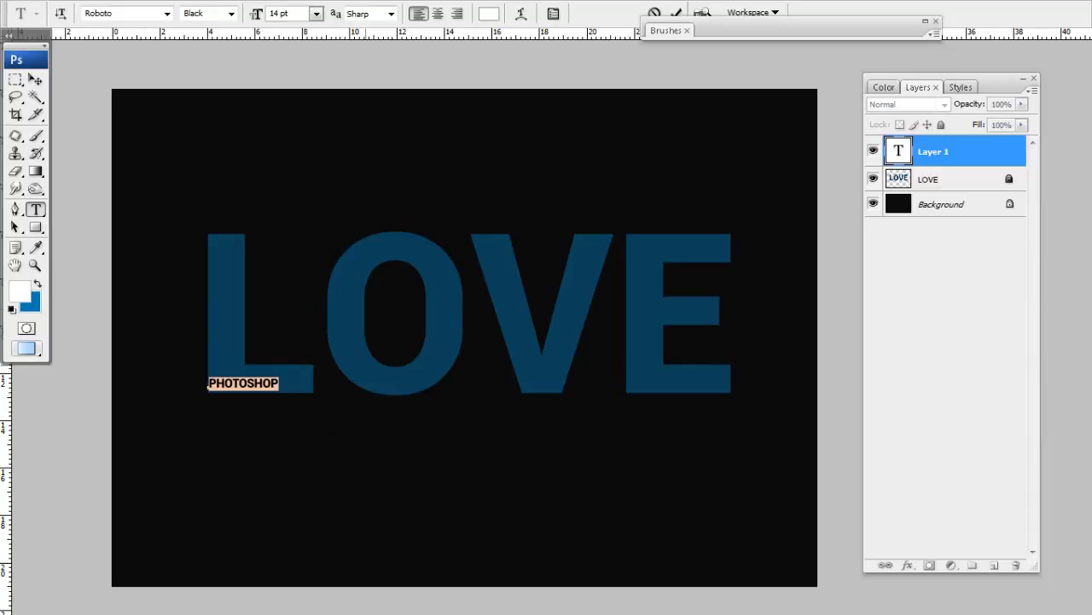
left_click(316, 14)
left_click(307, 177)
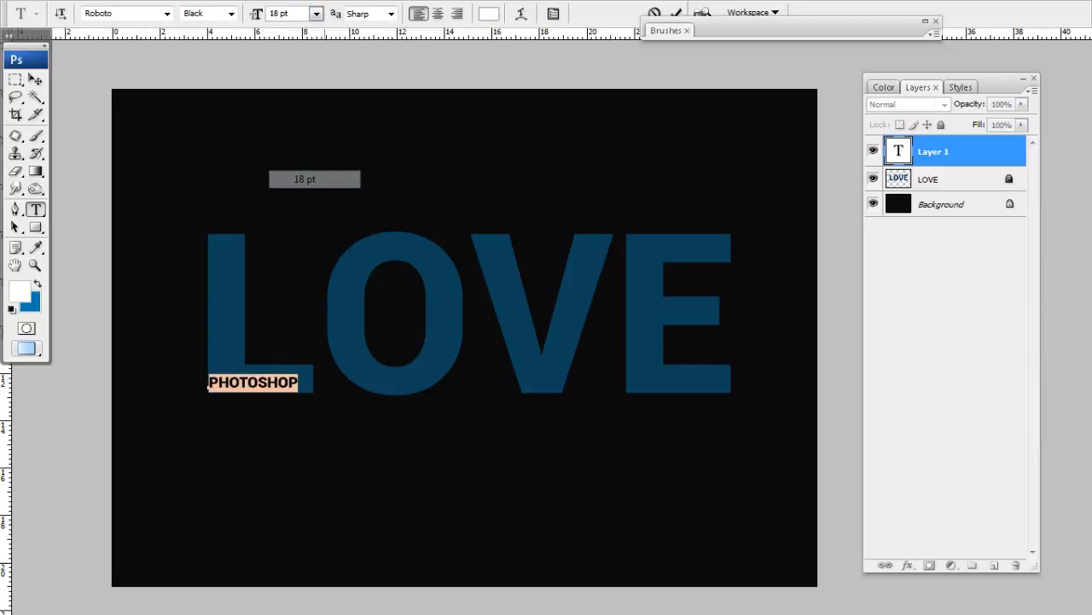
key("ctrl+Return")
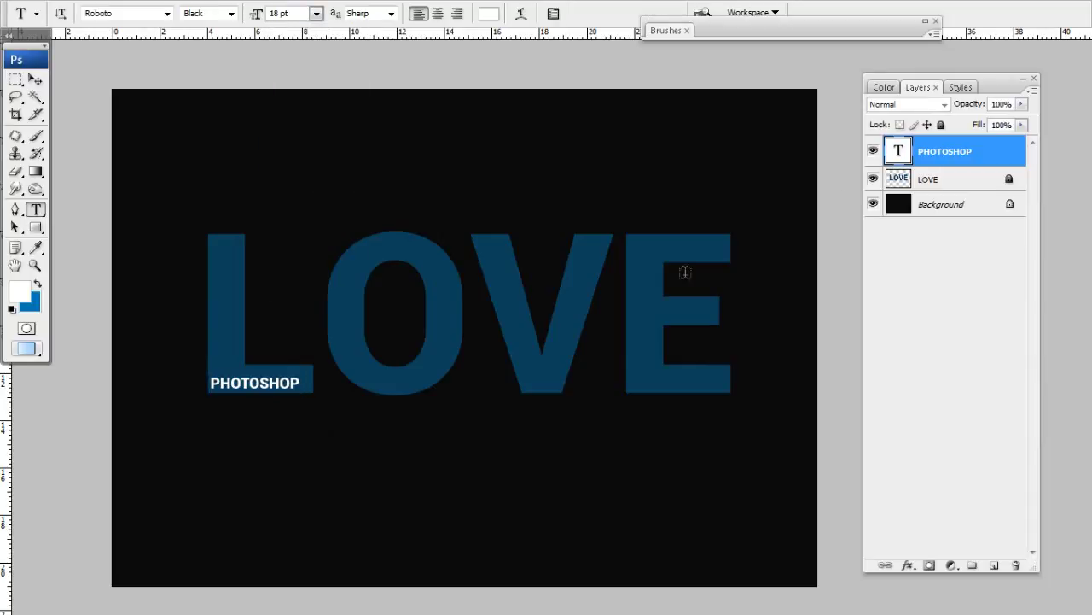
Step: Copy PHOTOSHOP onto the V and retype it as ADOBE PHOTOSHOP
mouse_move(255, 383)
left_mouse_down()
mouse_move(549, 292)
mouse_move(613, 308)
left_mouse_up()
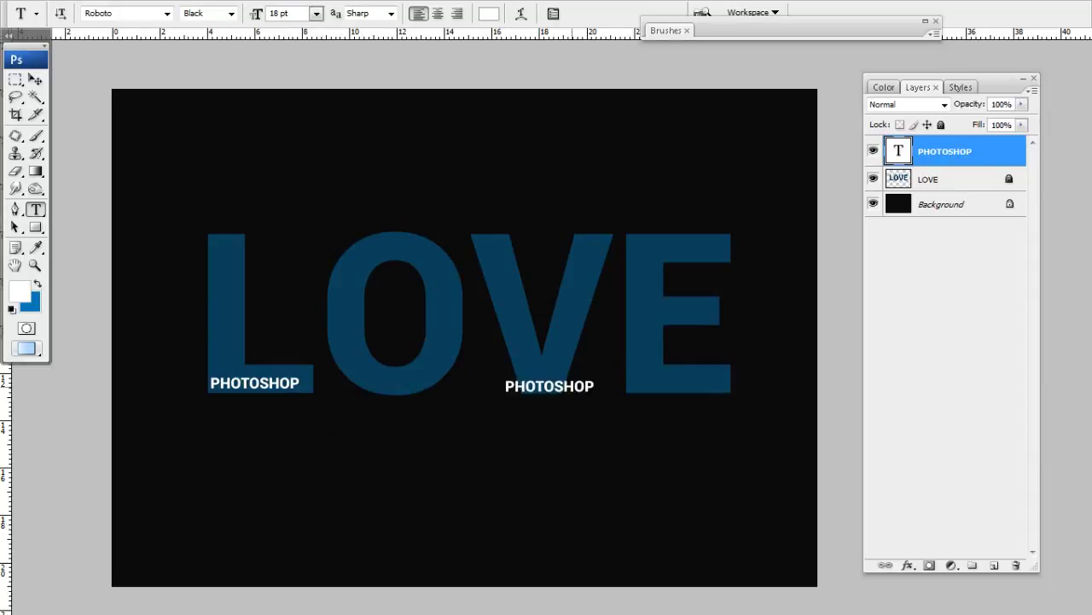
double_click(612, 308)
type("ADOBE PHOTOSHOP")
key("ctrl+a")
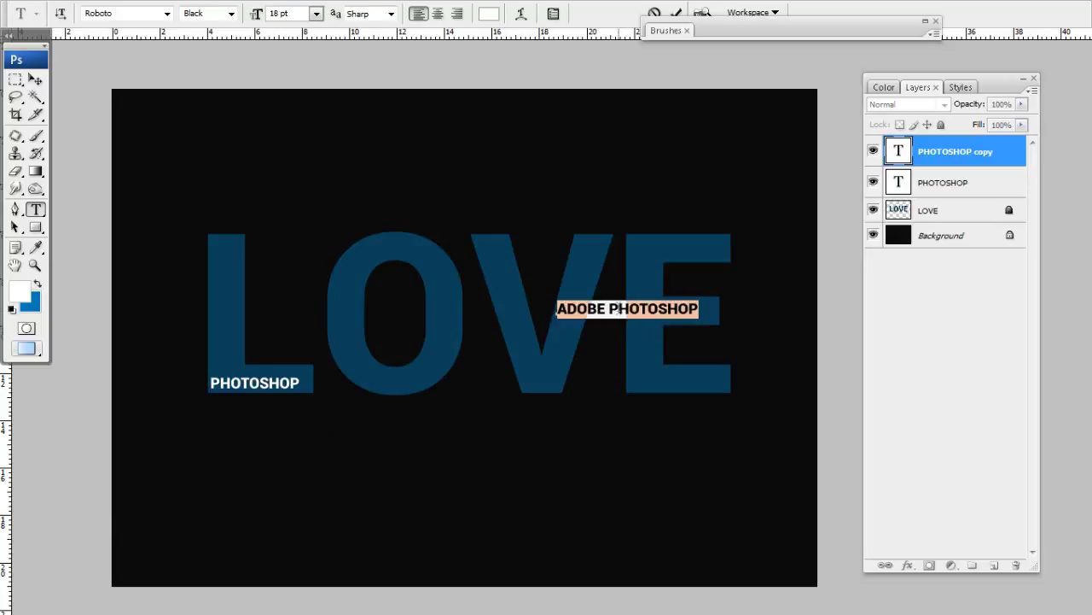
Step: Set ADOBE PHOTOSHOP to 24 pt and add a white CONCEPT word
left_click(315, 14)
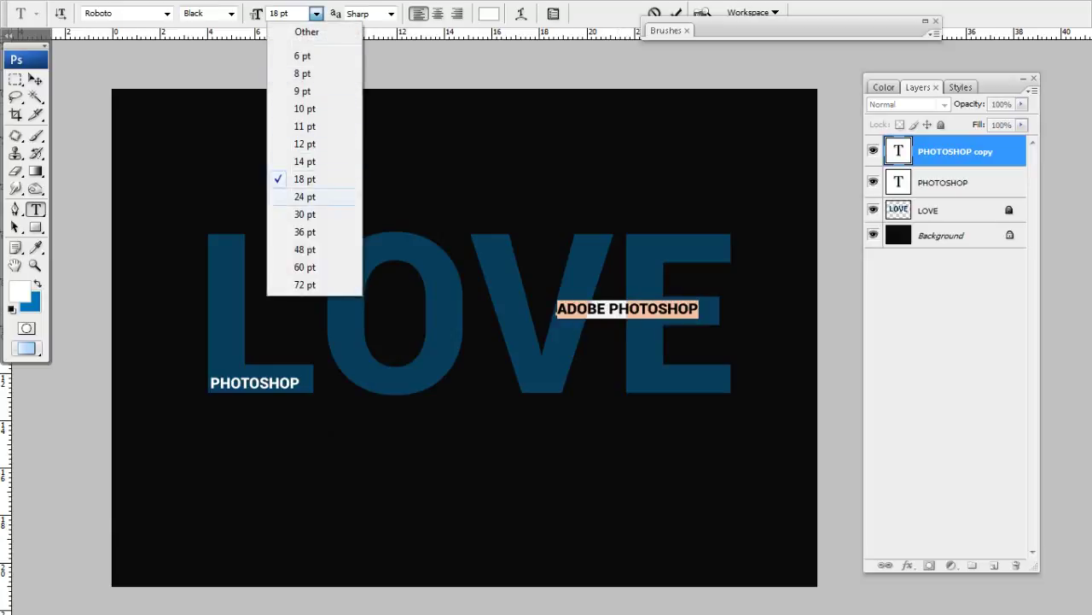
left_click(307, 198)
key("ctrl+Return")
left_click(353, 252)
type("CONCEPT")
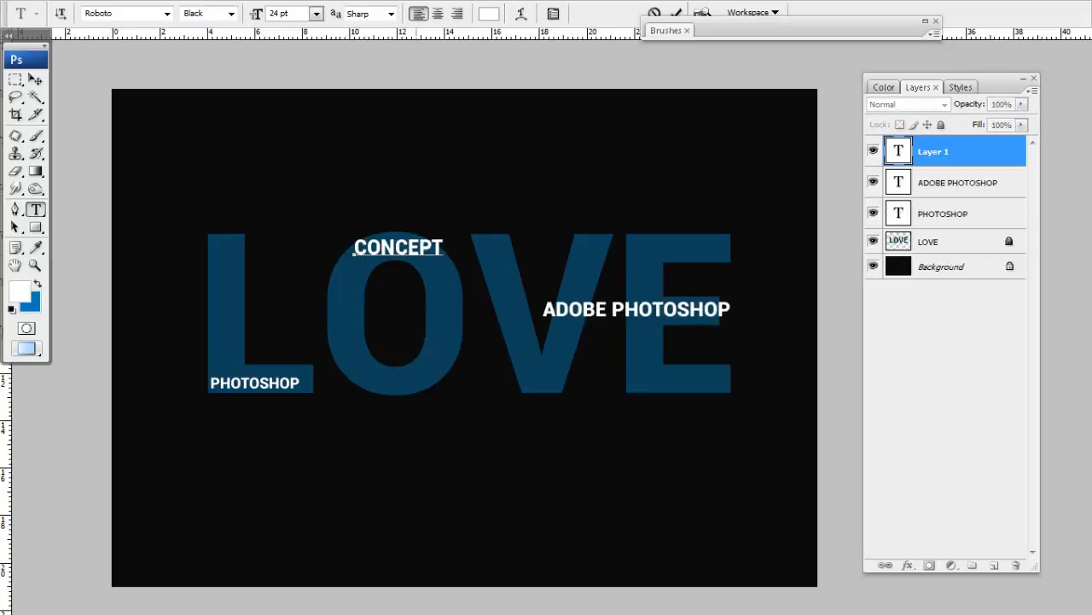
left_click_drag(399, 248, 392, 248)
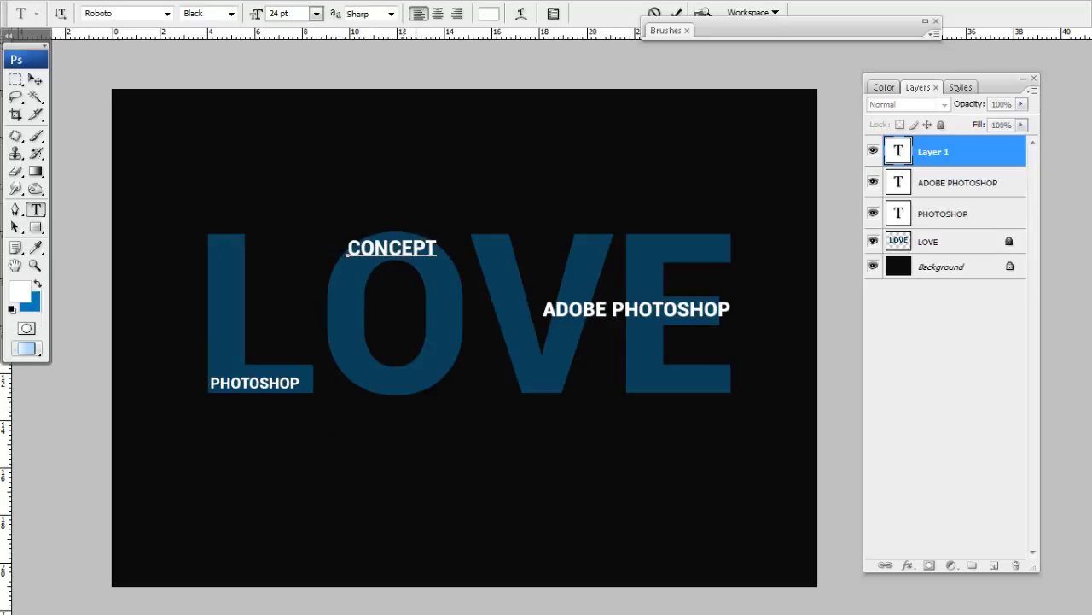
key("ctrl+Return")
Step: Copy CONCEPT to the base of the V and retype it as TOOL
left_click_drag(409, 256, 571, 391)
left_click(541, 383)
double_click(554, 383)
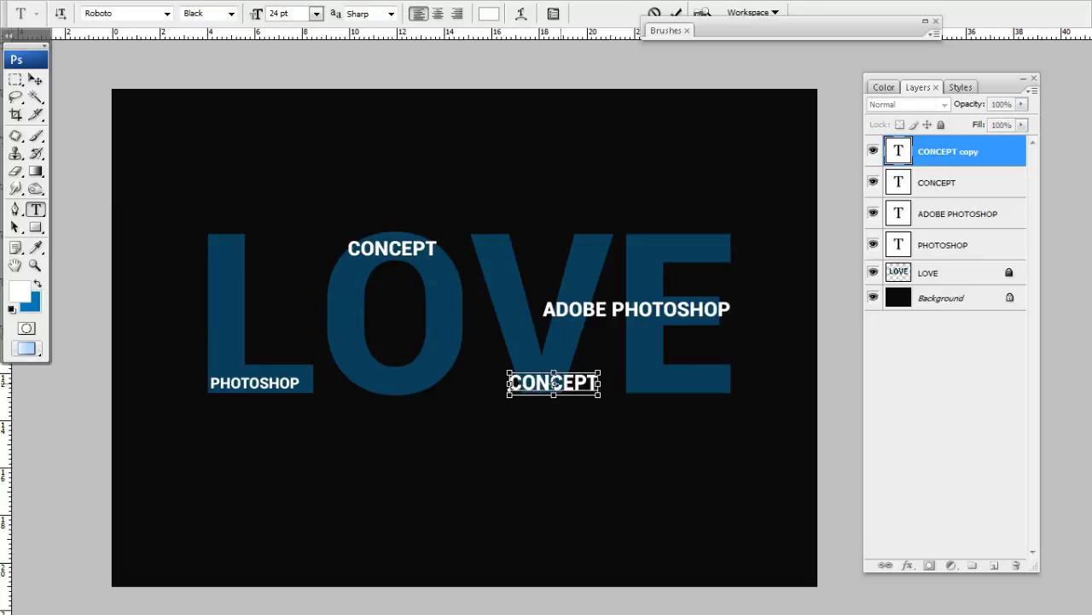
double_click(555, 383)
type("TOOL")
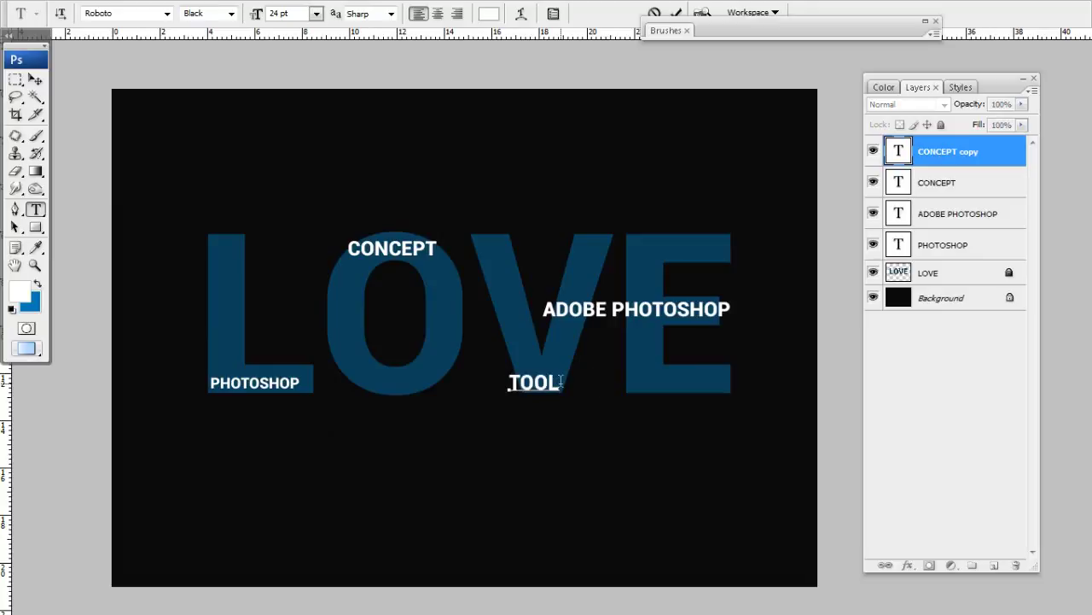
left_click_drag(555, 383, 562, 382)
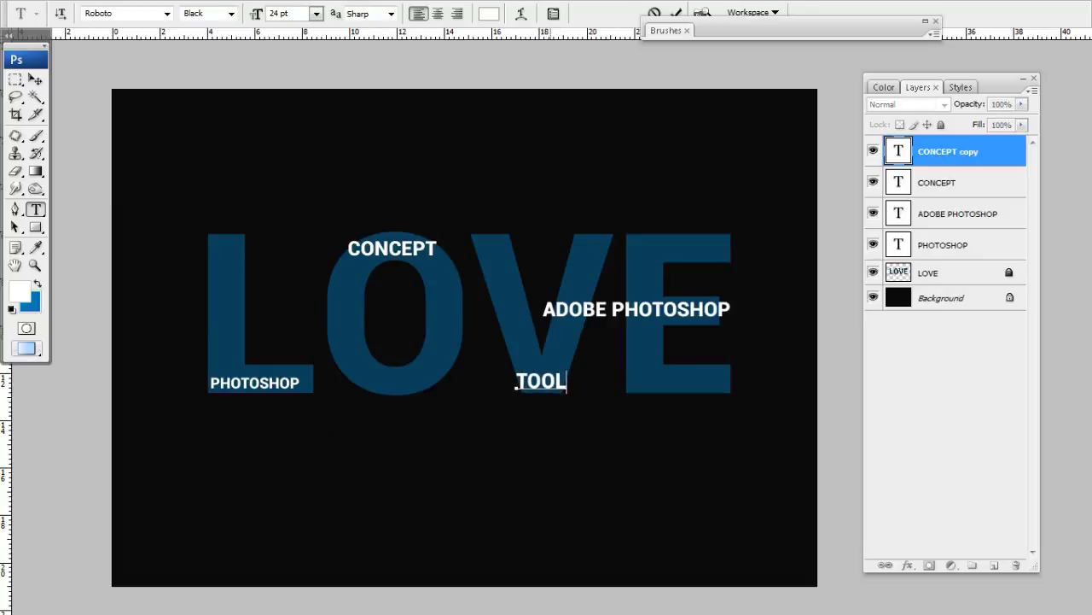
key("ctrl+Return")
Step: Copy TOOL over the E as ILLUSTRATOR, then duplicate ILLUSTRATOR near the E's top
left_click_drag(556, 385, 661, 386)
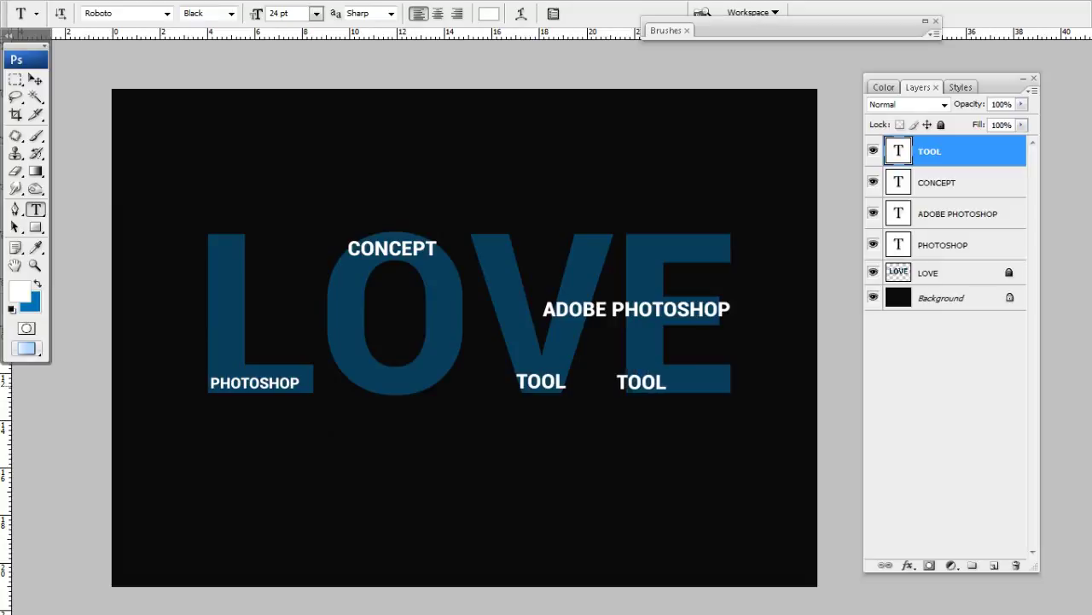
type("AD")
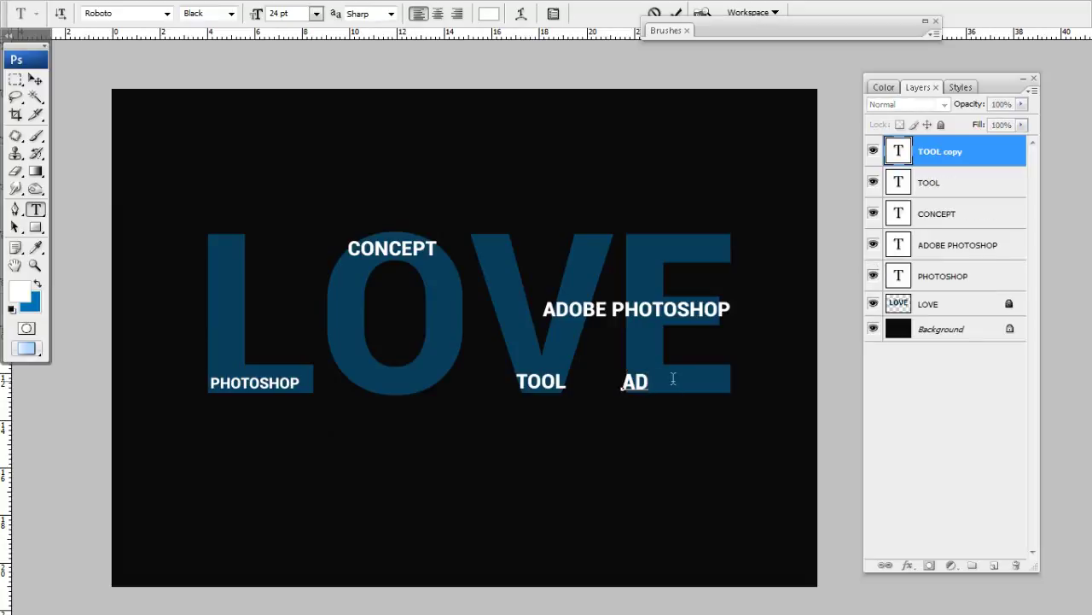
type("O")
type("BE ")
type("LLU")
key("ctrl+a")
type("ILLUSTRATOR")
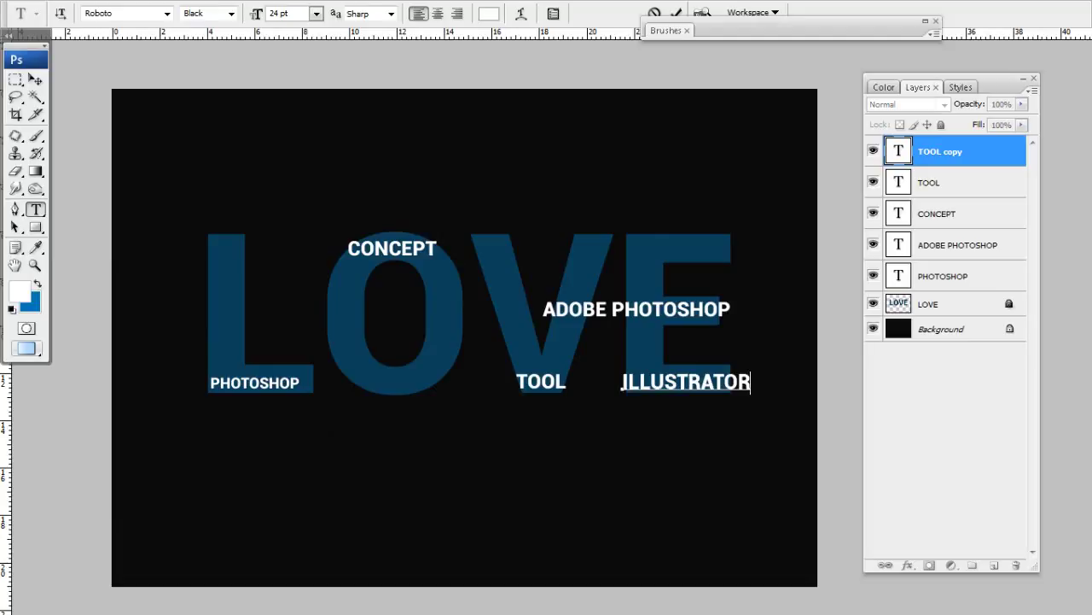
key("ctrl+Return")
mouse_move(686, 382)
left_mouse_down()
mouse_move(672, 249)
mouse_move(646, 247)
left_mouse_up()
double_click(646, 247)
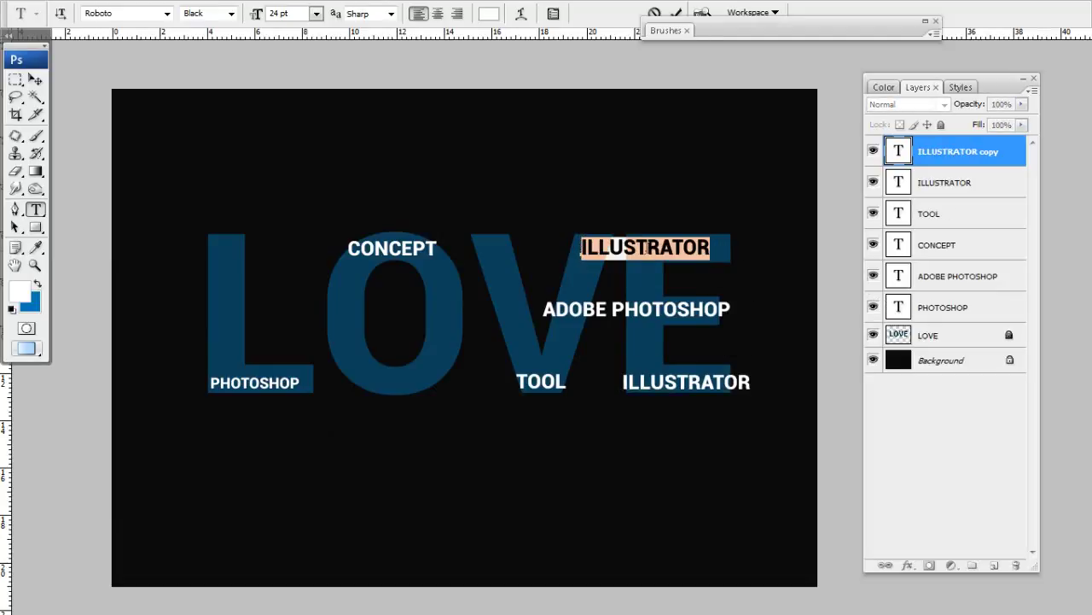
Step: Retype the ILLUSTRATOR copy as CUSTOM TYPE atop the E
type("T")
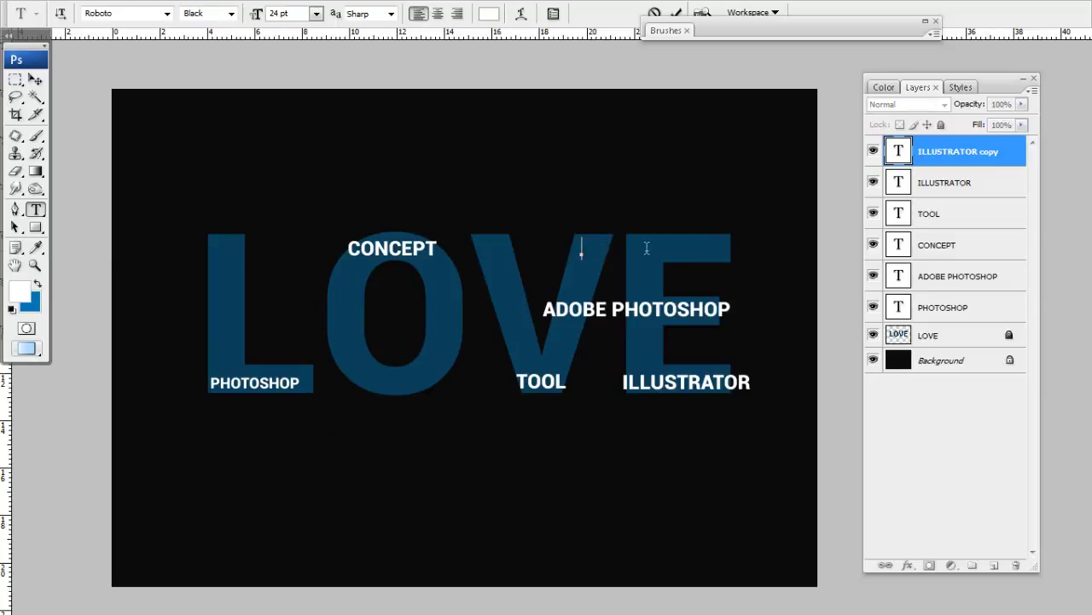
type("TOM")
key("BackSpace")
key("BackSpace")
type("STO")
type("M TYPE")
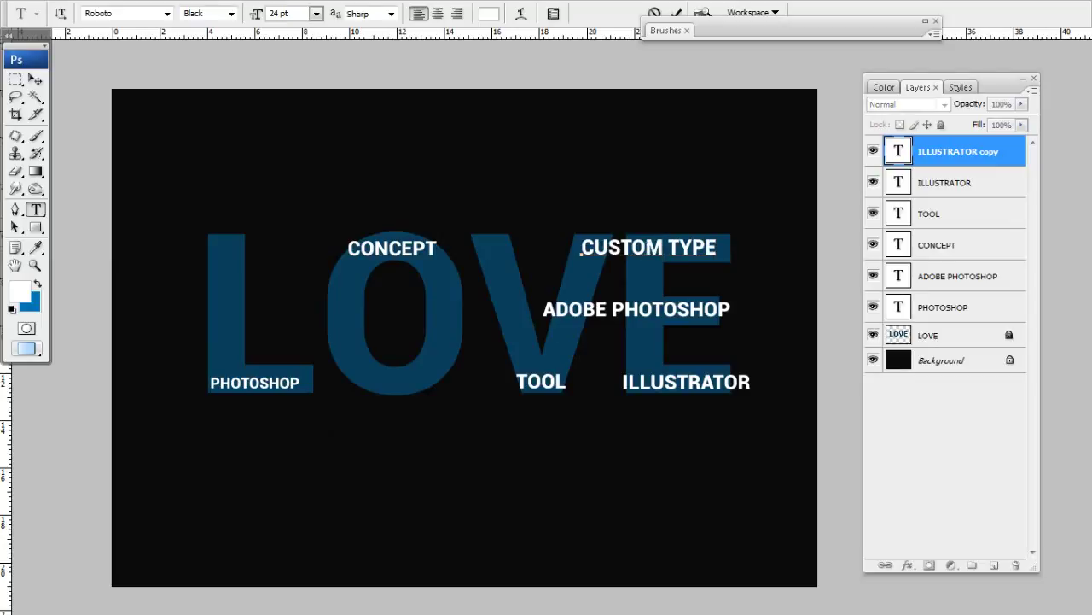
left_click_drag(649, 248, 661, 246)
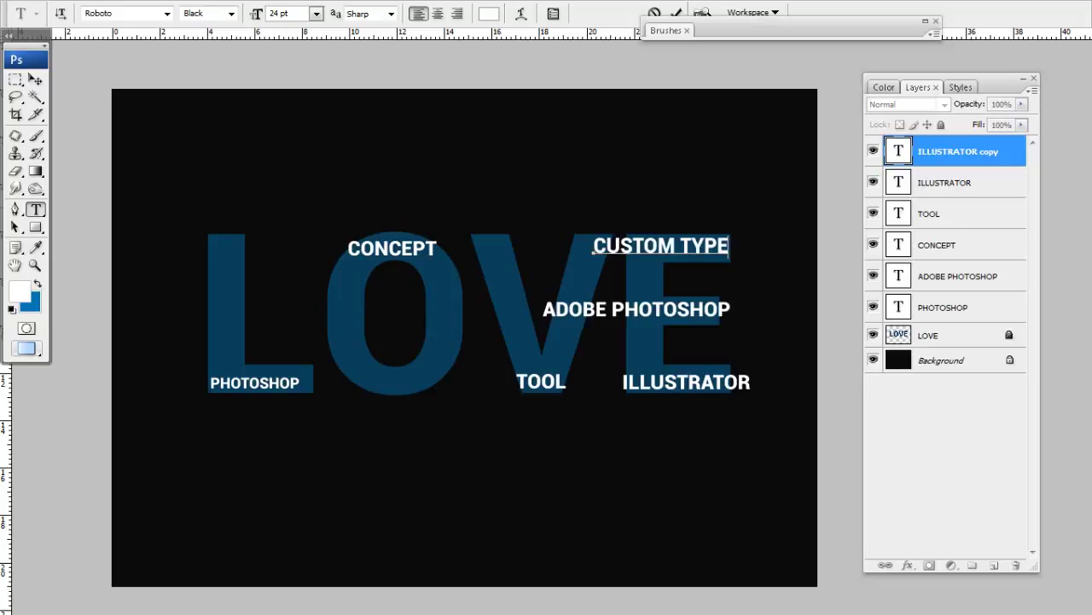
key("ctrl+a")
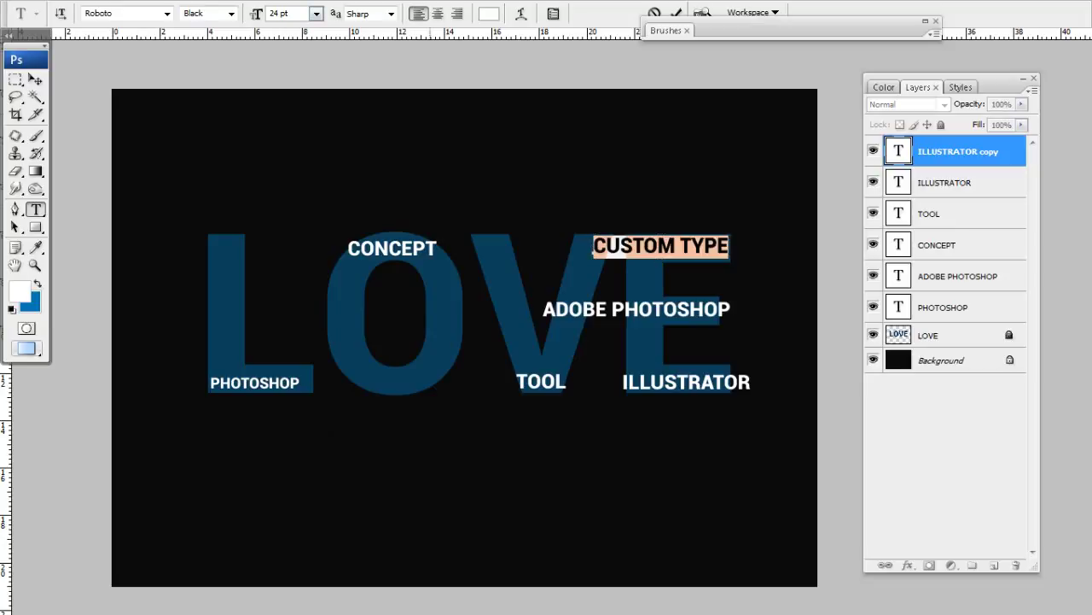
key("ctrl+Return")
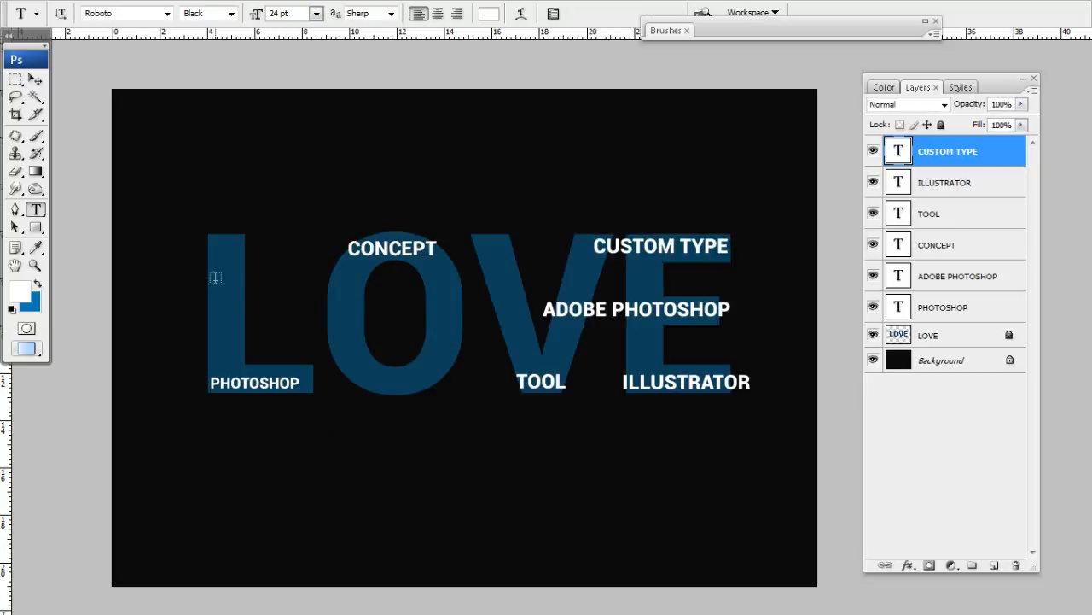
Step: Add a PATH word above the top-left of the L
left_click(216, 277)
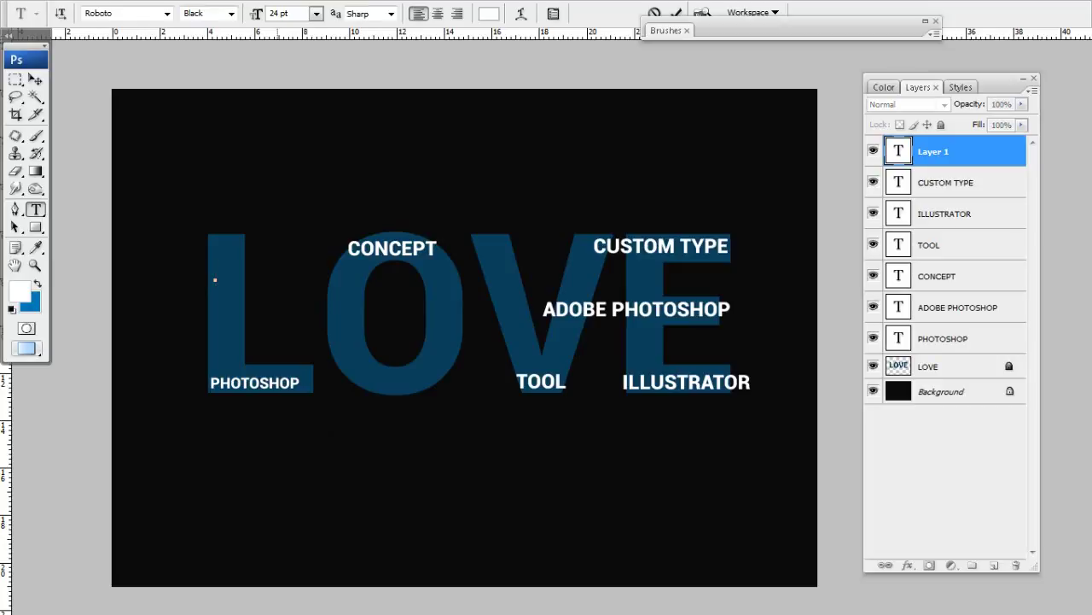
type("PATH")
left_click_drag(214, 278, 204, 249)
key("ctrl+Return")
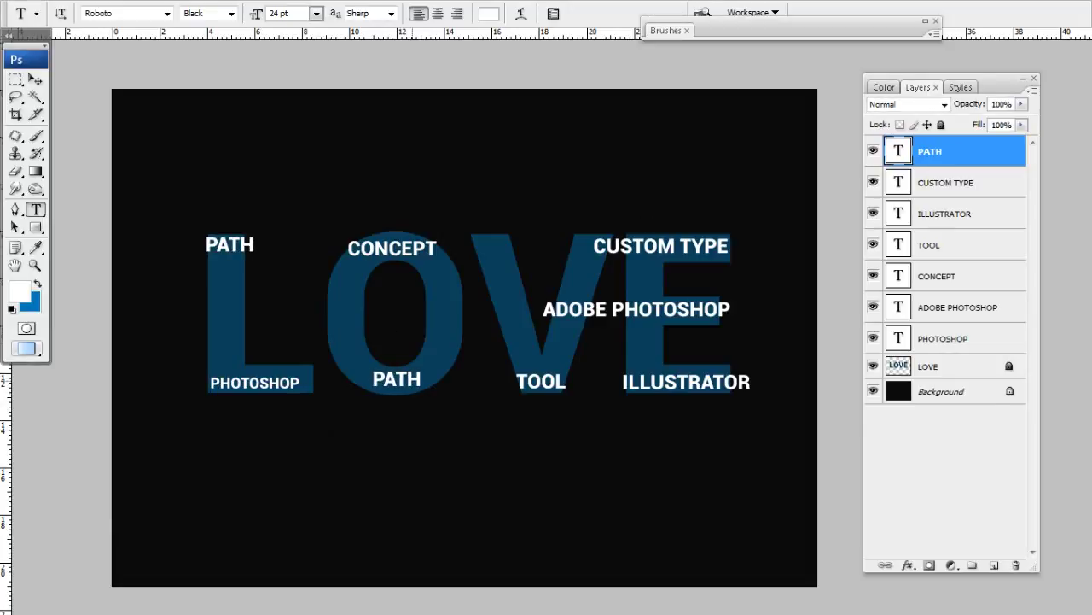
Step: Retype a PATH copy near the O as LAYERS and place a copy below CONCEPT
double_click(397, 378)
type("LAYERS")
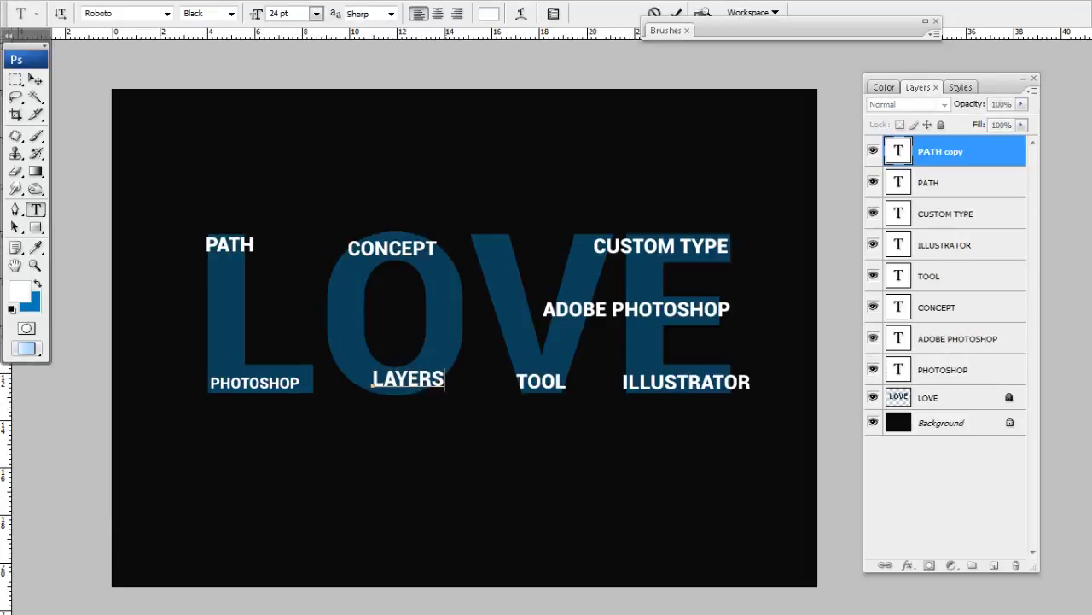
left_click_drag(408, 380, 401, 382)
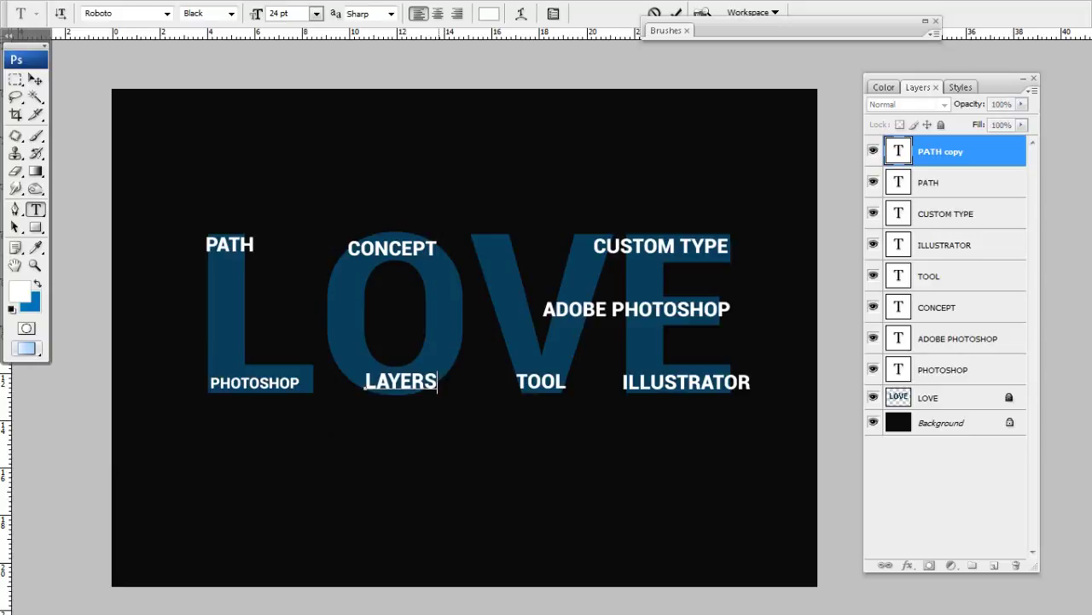
key("ctrl+Return")
left_click_drag(400, 381, 454, 270)
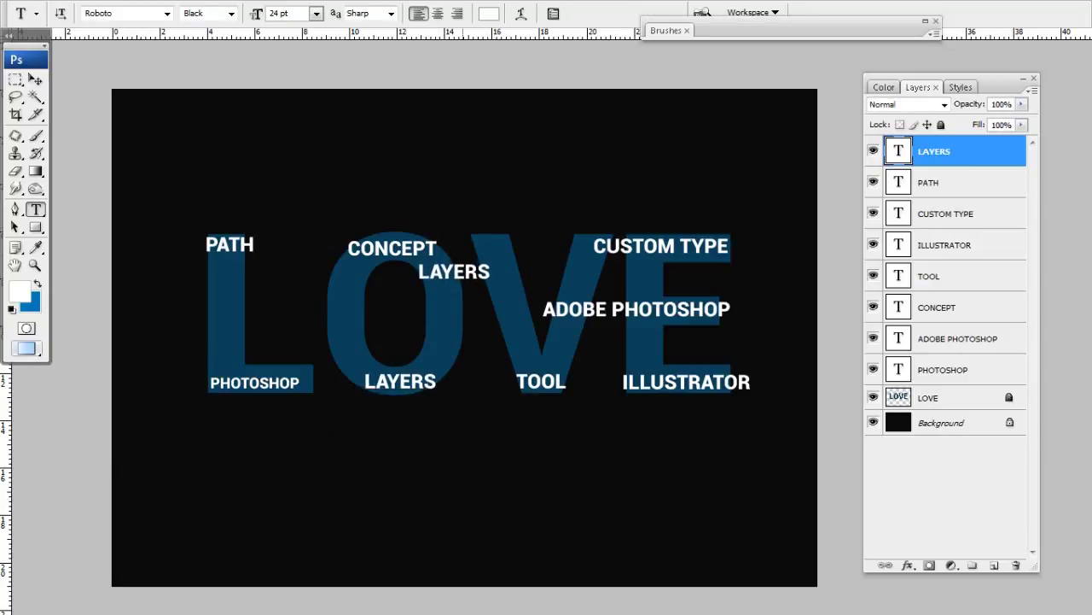
left_click_drag(454, 269, 454, 282)
Step: Retype the duplicated LAYERS word as EFFECT and nudge it slightly left
double_click(473, 287)
type("AEFFE")
key("ctrl+a")
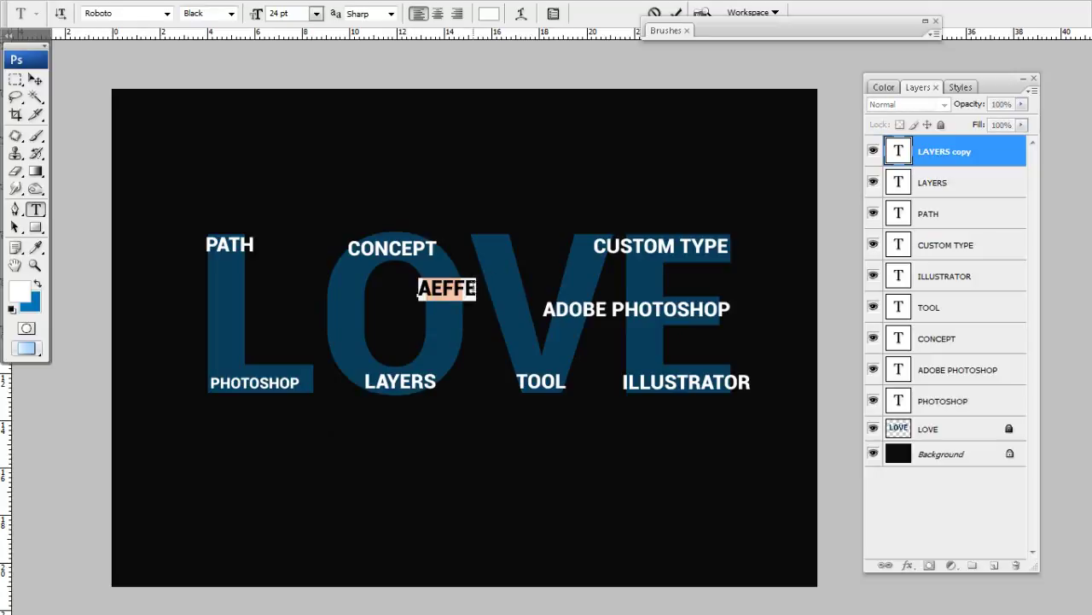
type("EFFE")
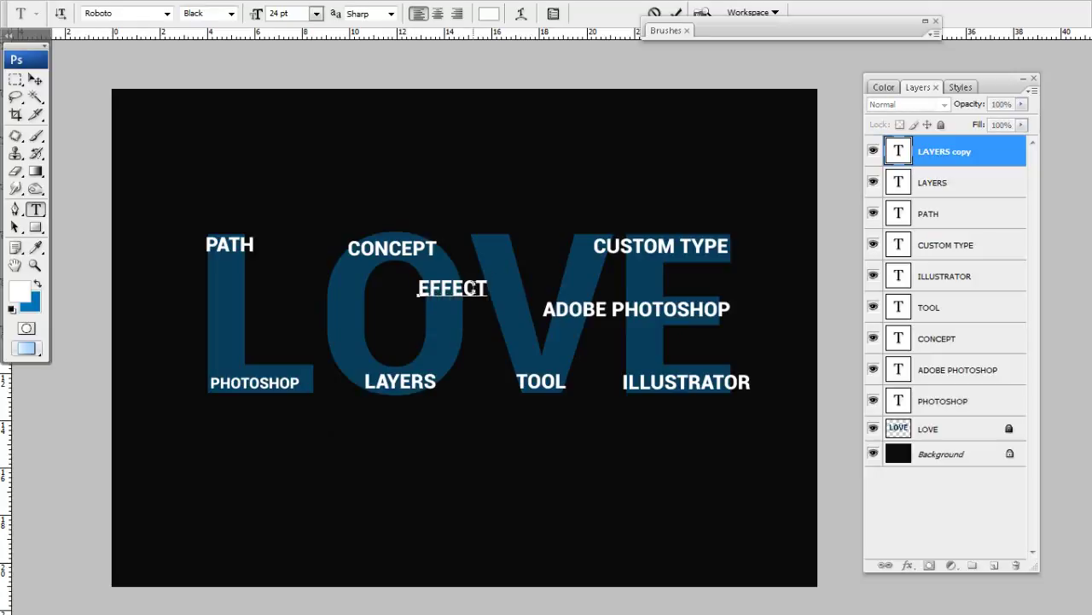
left_click_drag(452, 289, 450, 289)
key("ctrl+Return")
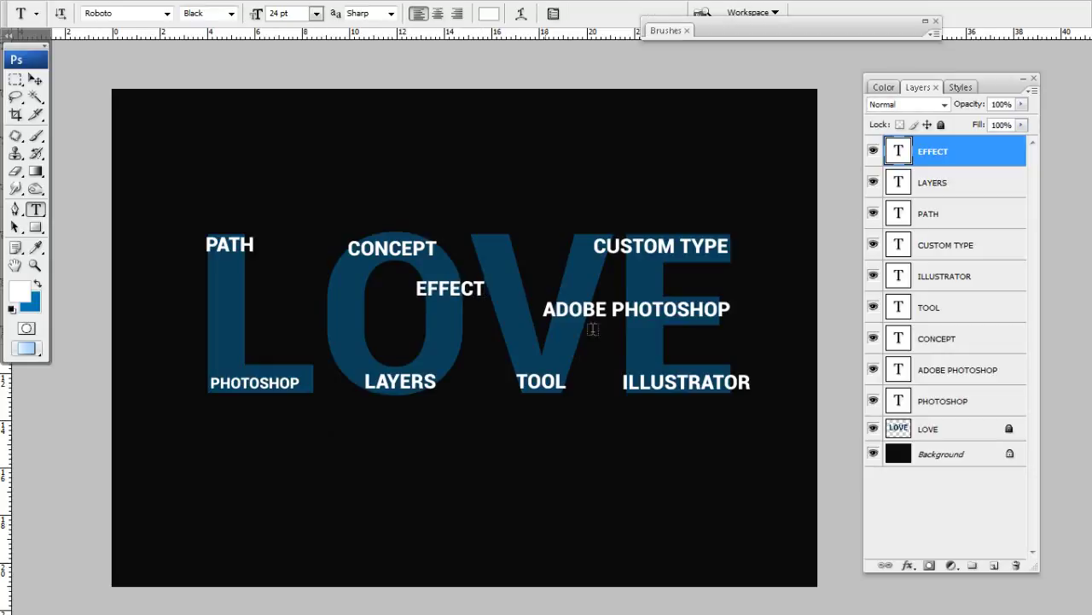
Step: Copy EFFECT down between PHOTOSHOP and LAYERS and retype it as FILTER
mouse_move(450, 288)
left_mouse_down()
mouse_move(319, 344)
mouse_move(315, 361)
mouse_move(347, 352)
left_mouse_up()
double_click(347, 351)
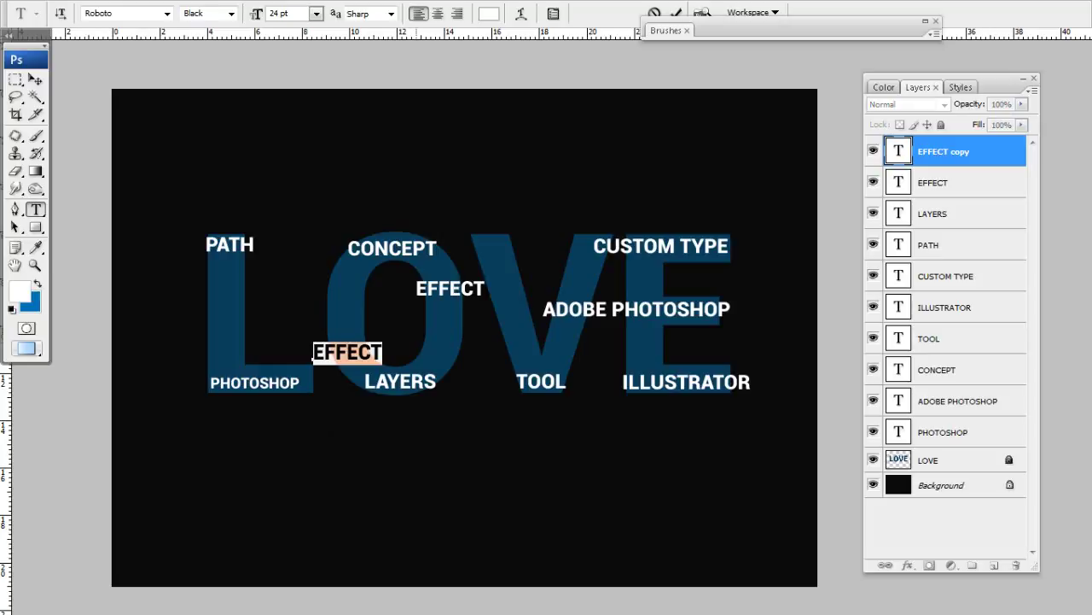
type("FILTER")
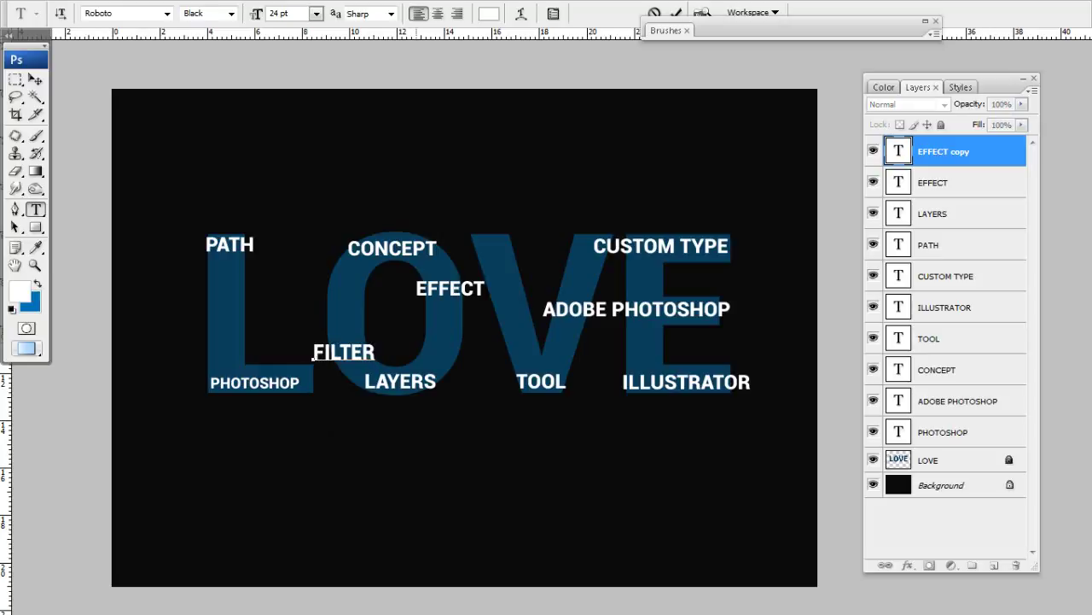
left_click(831, 232)
Step: Copy FILTER onto the L, retype it as FONT, and select all word layers
left_click_drag(350, 352, 523, 350)
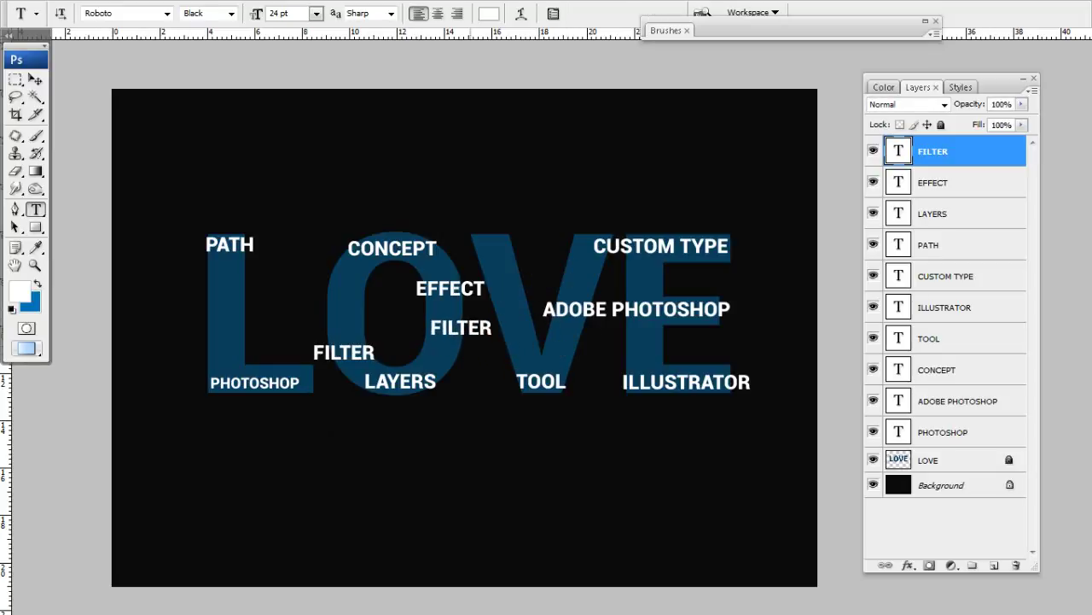
mouse_move(471, 350)
left_mouse_down()
mouse_move(258, 311)
mouse_move(254, 299)
left_mouse_up()
double_click(254, 299)
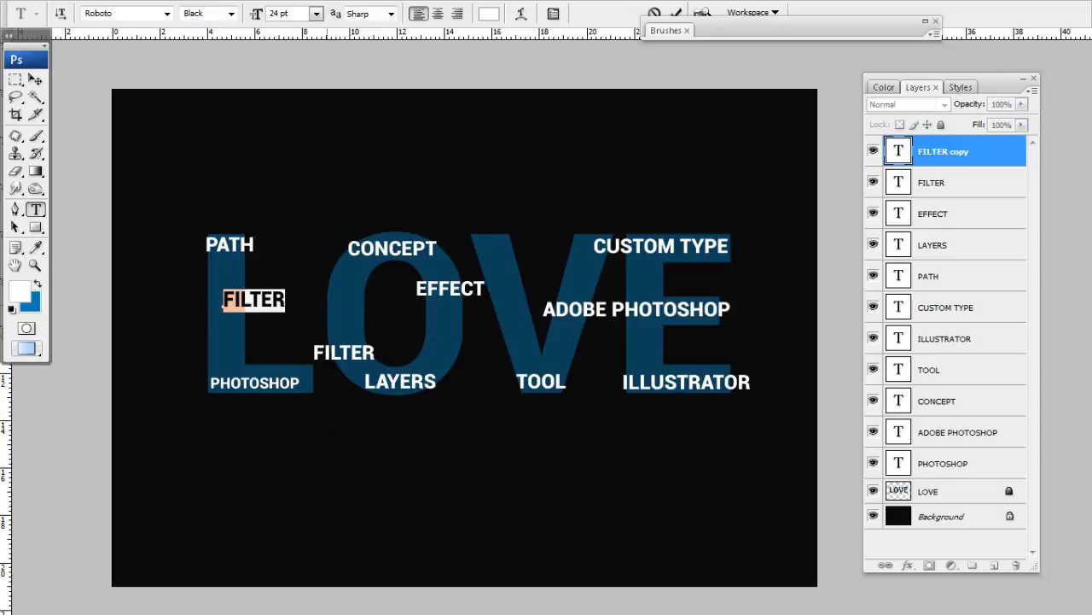
type("FONT")
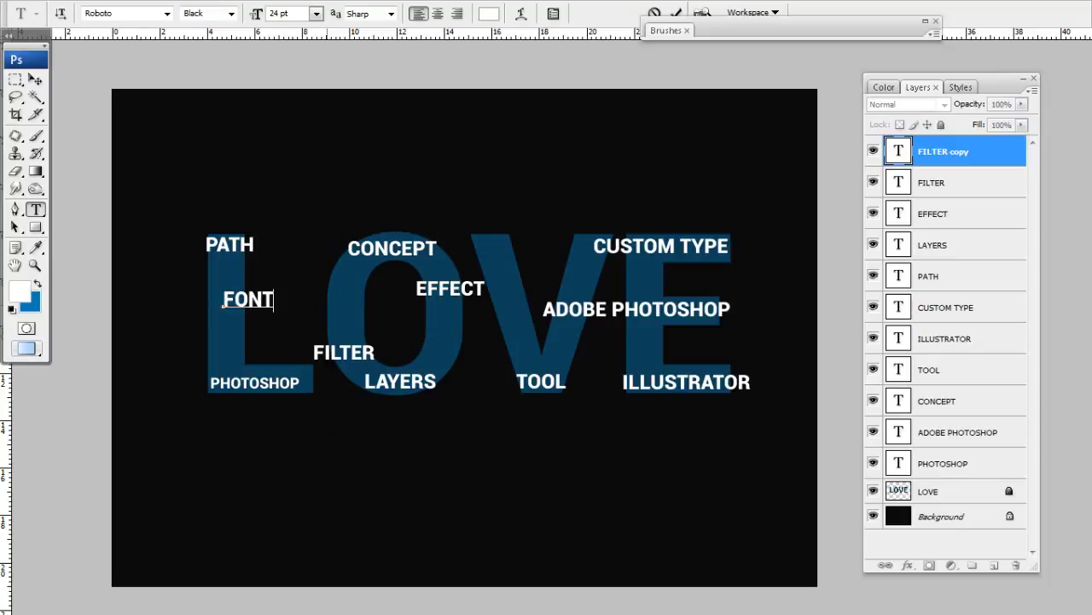
key("ctrl+Return")
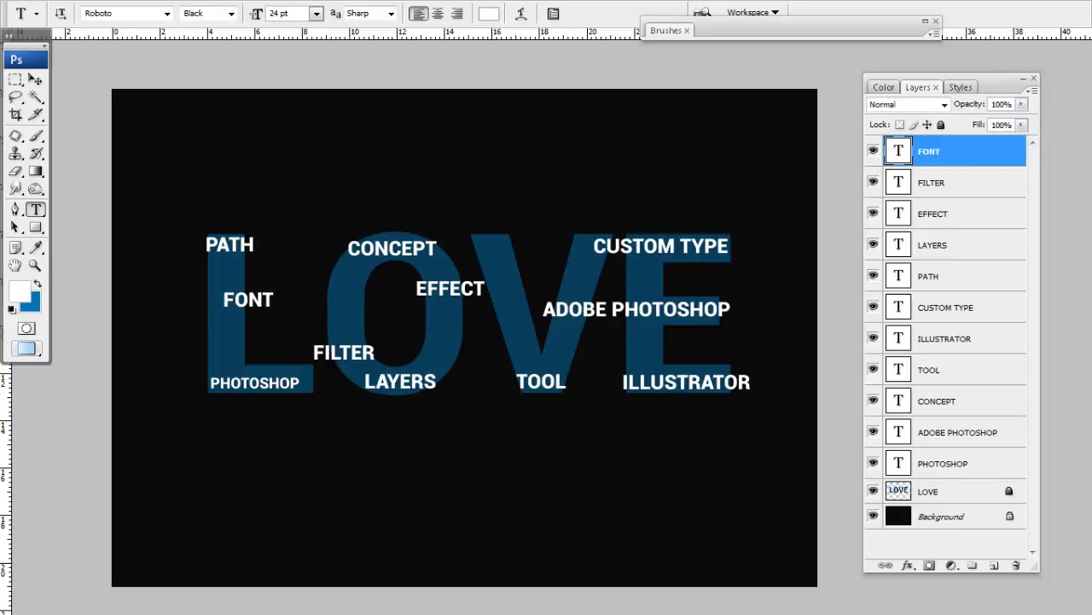
left_click(943, 463, "shift")
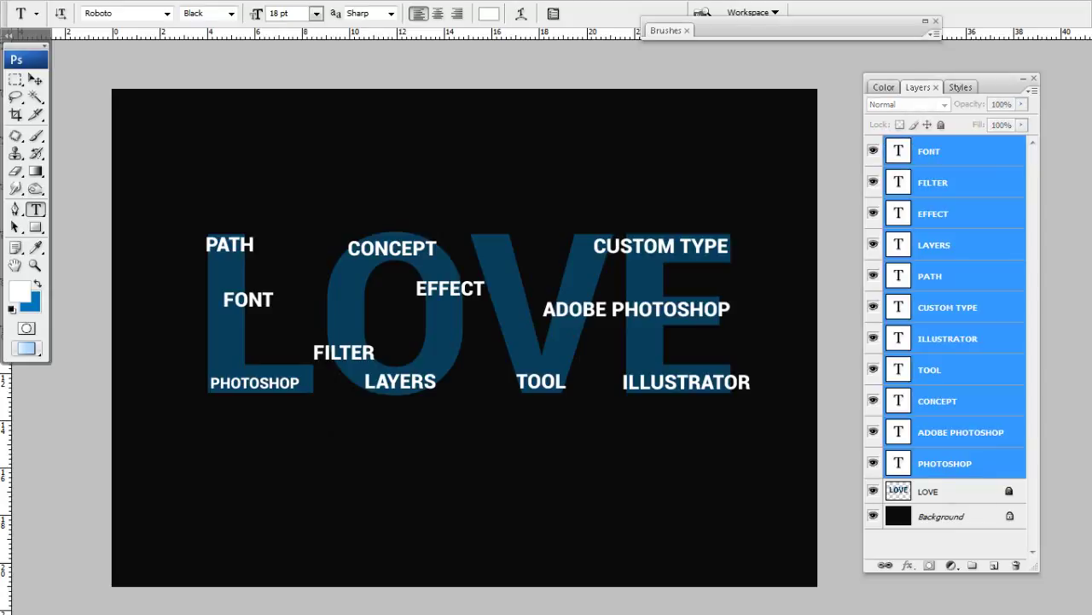
Step: Group the word layers into a fully locked Group 1, select LOVE, and pick mid grey text colour
key("ctrl+g")
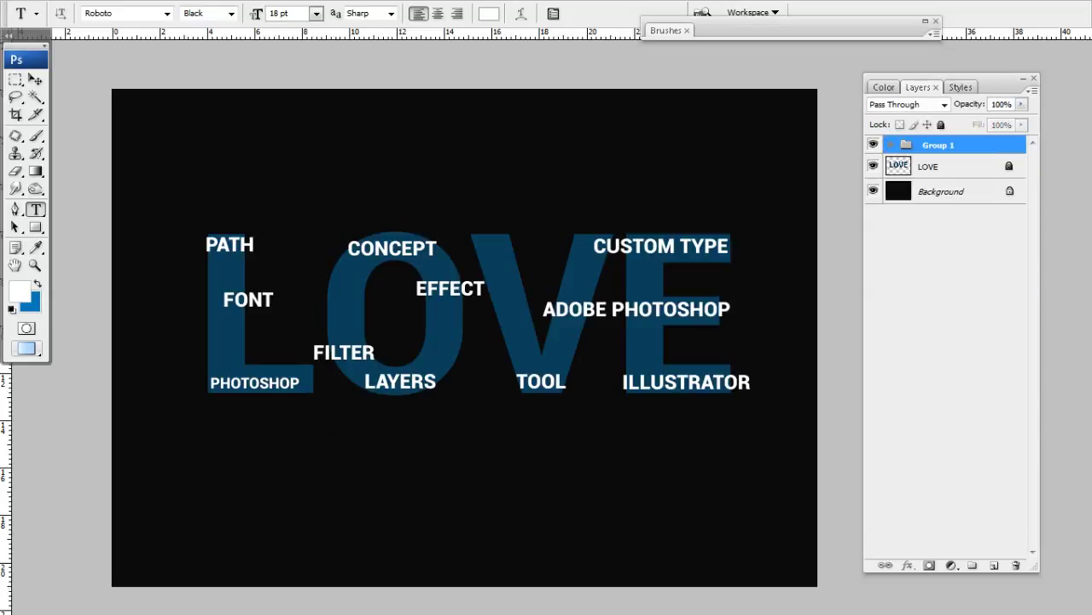
key("ctrl+slash")
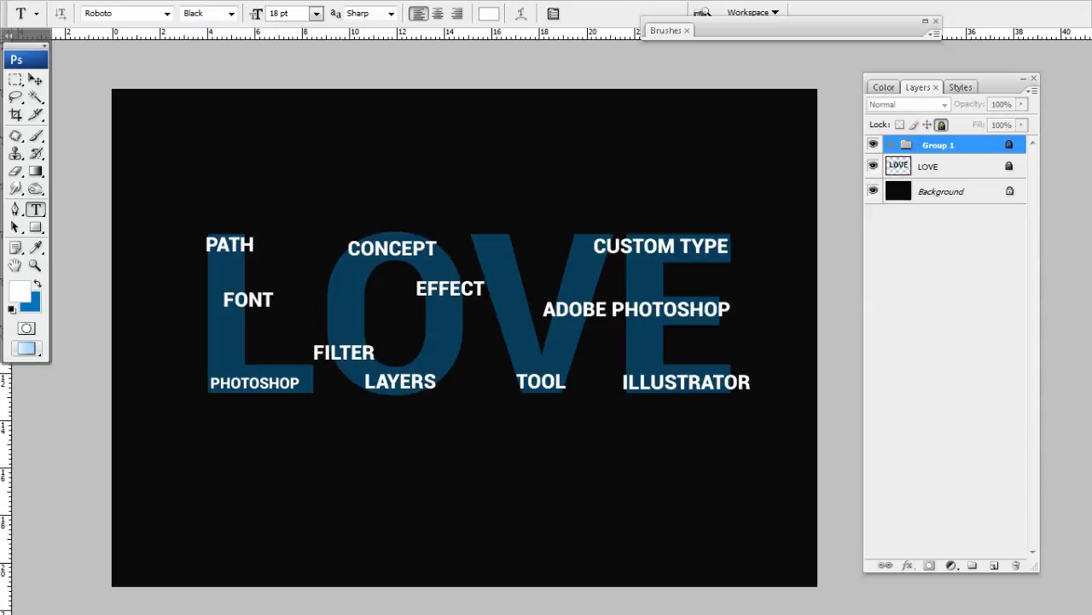
left_click(939, 167)
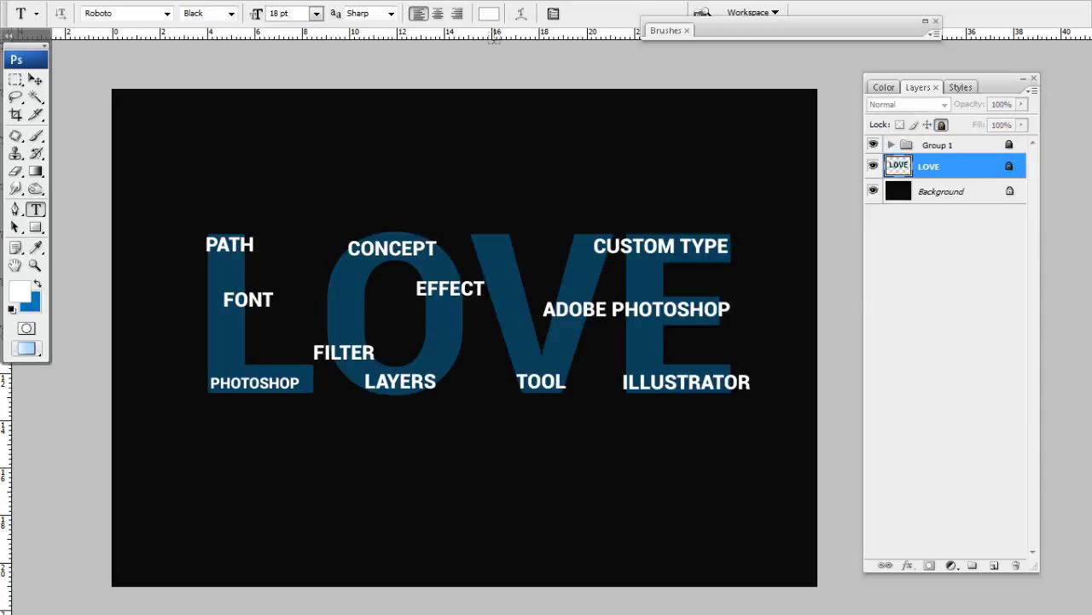
left_click(488, 14)
left_click_drag(700, 222, 681, 261)
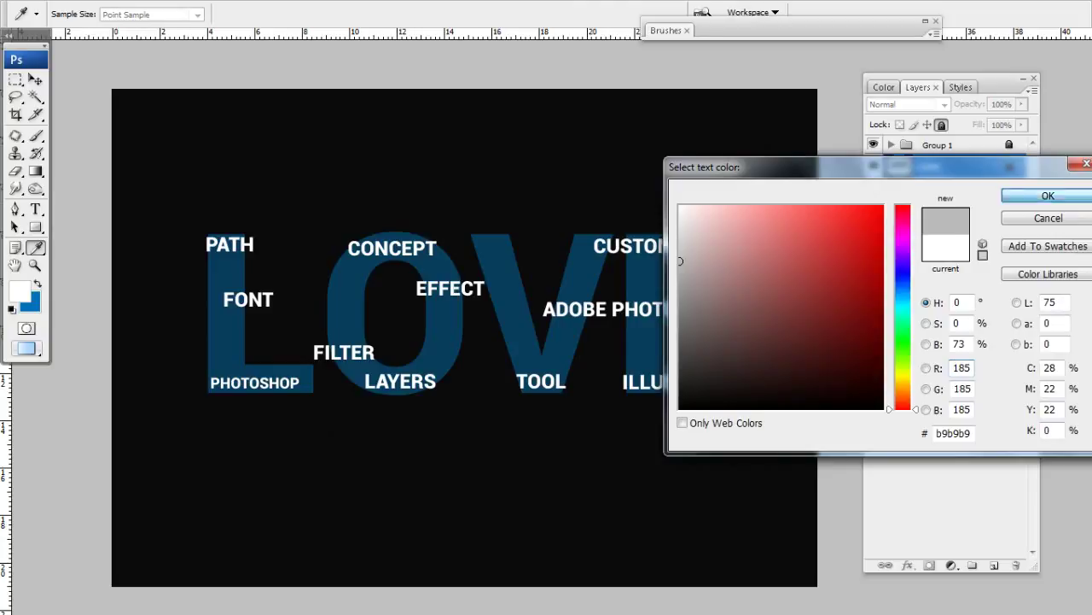
Step: Confirm grey #b9b9b9, add LAYER text below PATH, and try Trajan Pro on it
left_click(1048, 196)
left_click(210, 267)
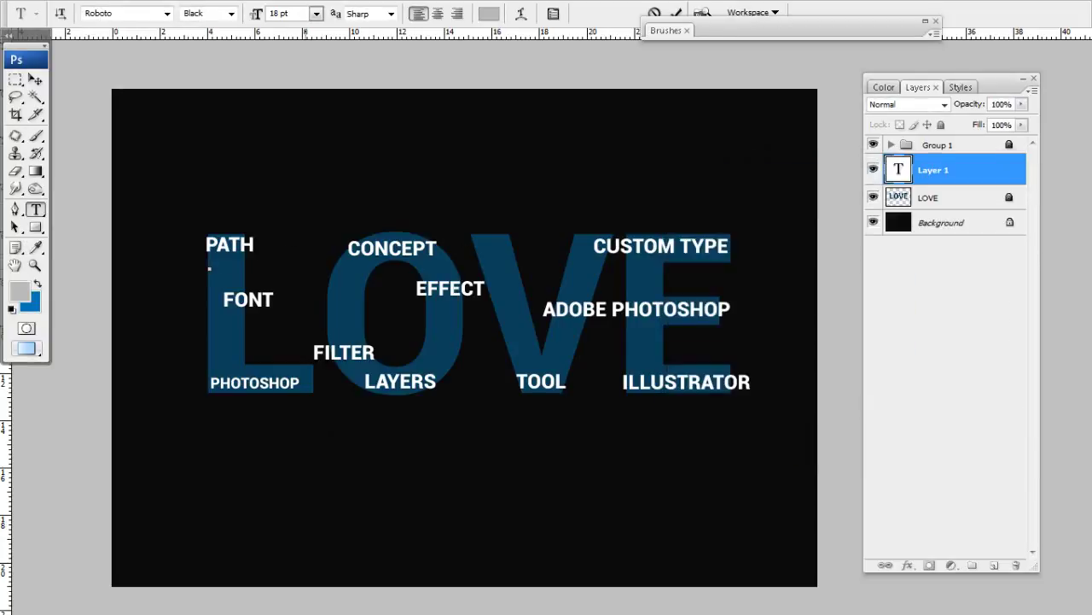
type("LAYER")
key("ctrl+a")
left_click(166, 13)
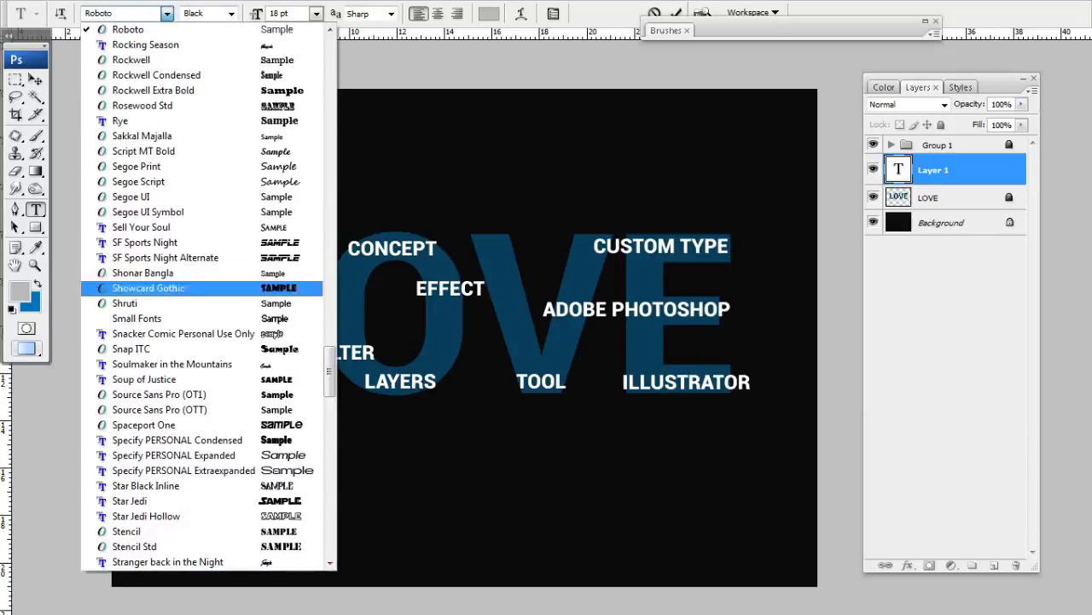
scroll(330, 375, "down", 6)
scroll(329, 375, "down", 3)
scroll(329, 376, "down", 1)
key("Up")
key("Up")
key("Up")
key("Return")
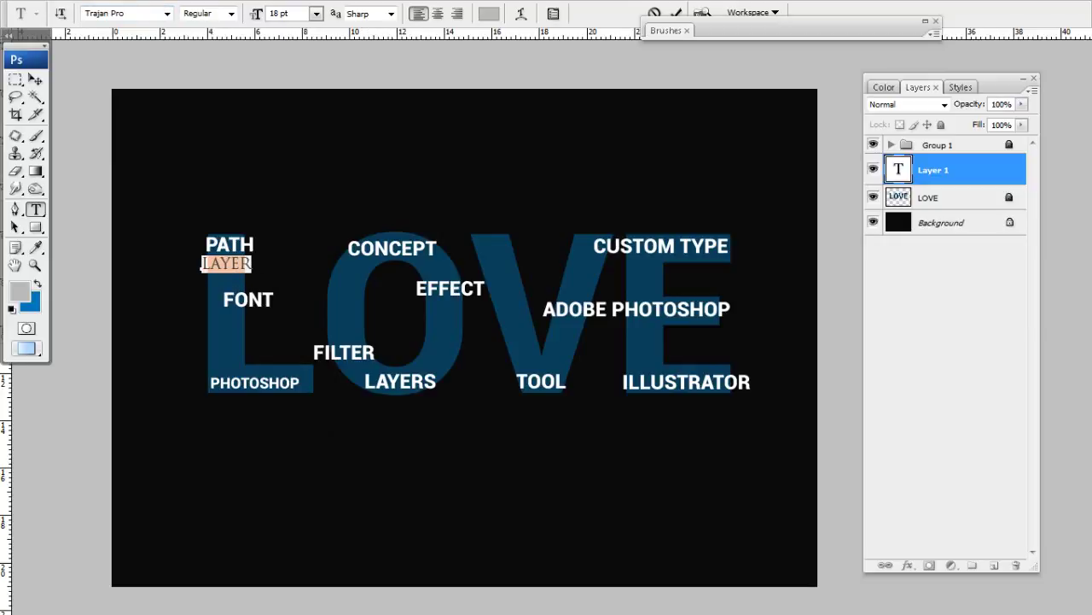
Step: Set the LAYER word to Arial 10 pt and commit it
left_click(166, 13)
left_click_drag(330, 456, 330, 51)
left_click(128, 146)
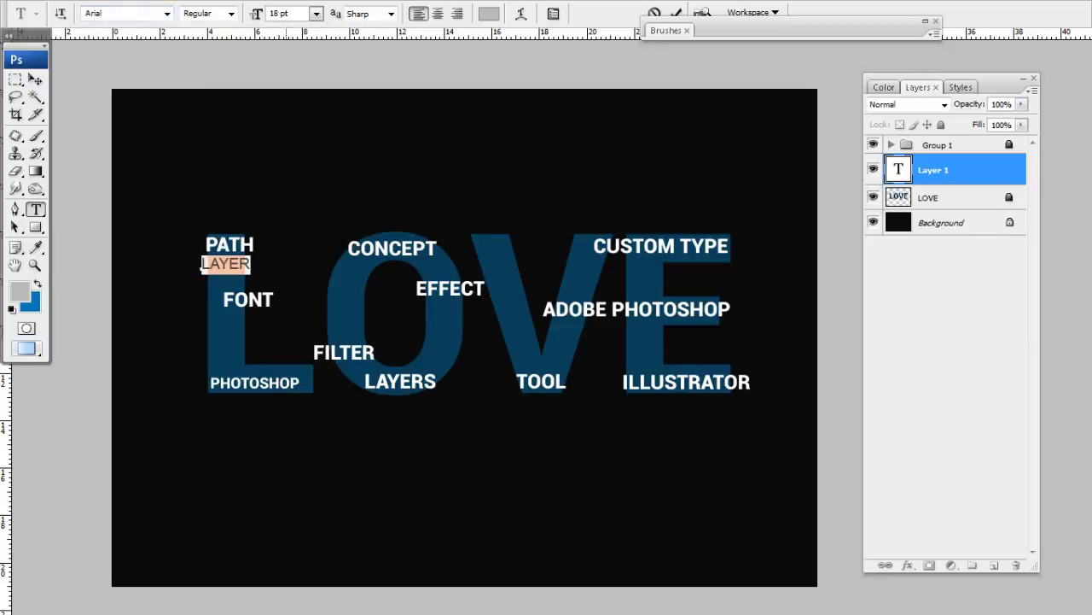
left_click(316, 14)
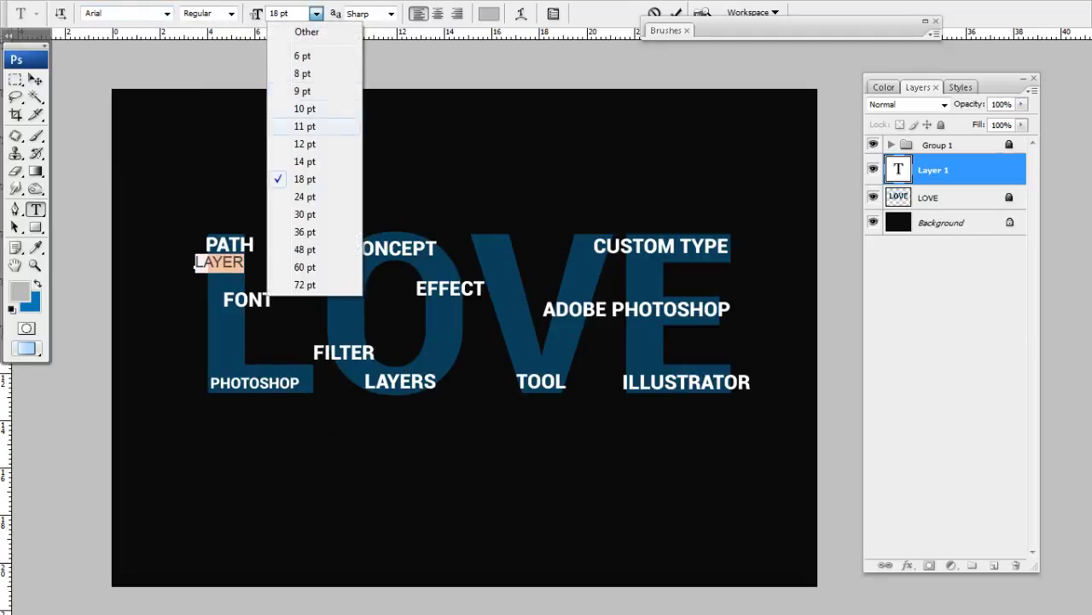
left_click(304, 109)
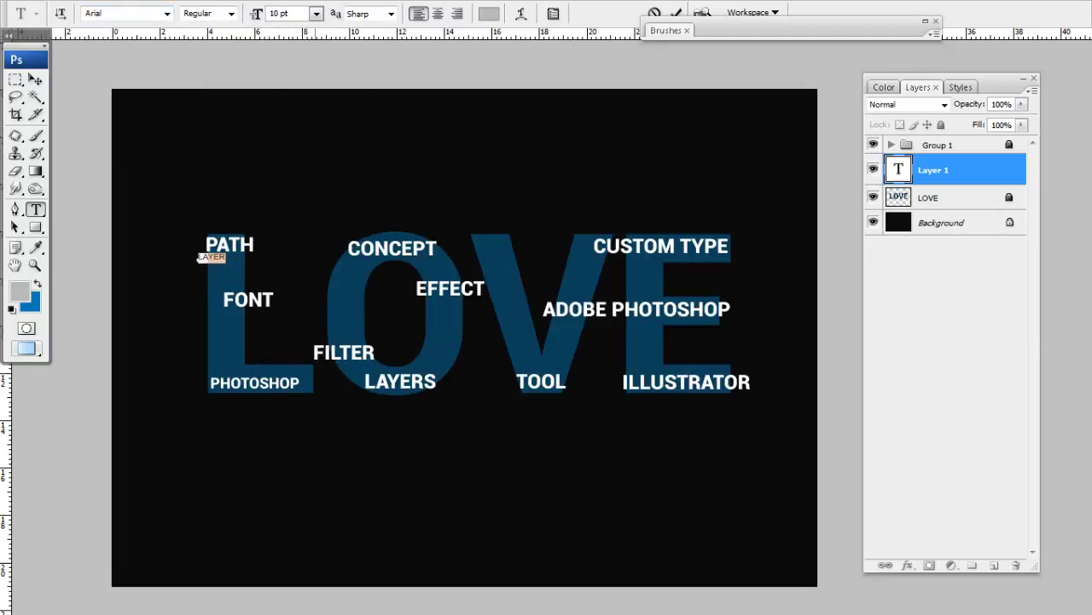
key("ctrl+Return")
Step: Zoom in, change the screen mode, and place a LAYER copy under CONCEPT
key("z")
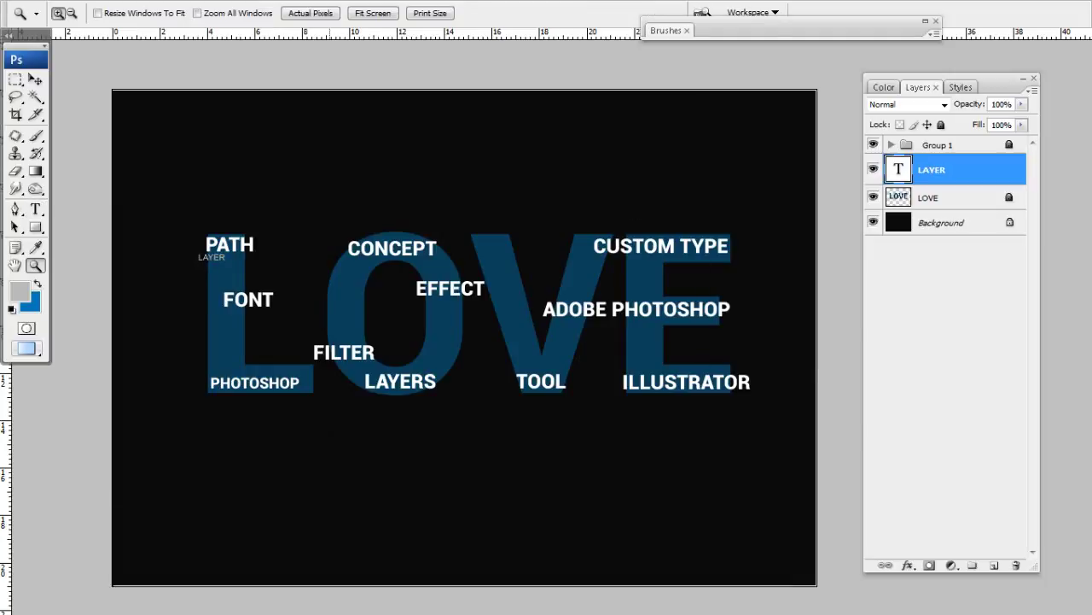
key("ctrl+plus")
key("f")
key("f")
key("v")
mouse_move(222, 279)
left_mouse_down()
mouse_move(404, 286)
mouse_move(514, 342)
mouse_move(632, 425)
mouse_move(790, 425)
left_mouse_up()
Step: Duplicate the LAYER word and place copies near ILLUSTRATOR
key("ctrl+j")
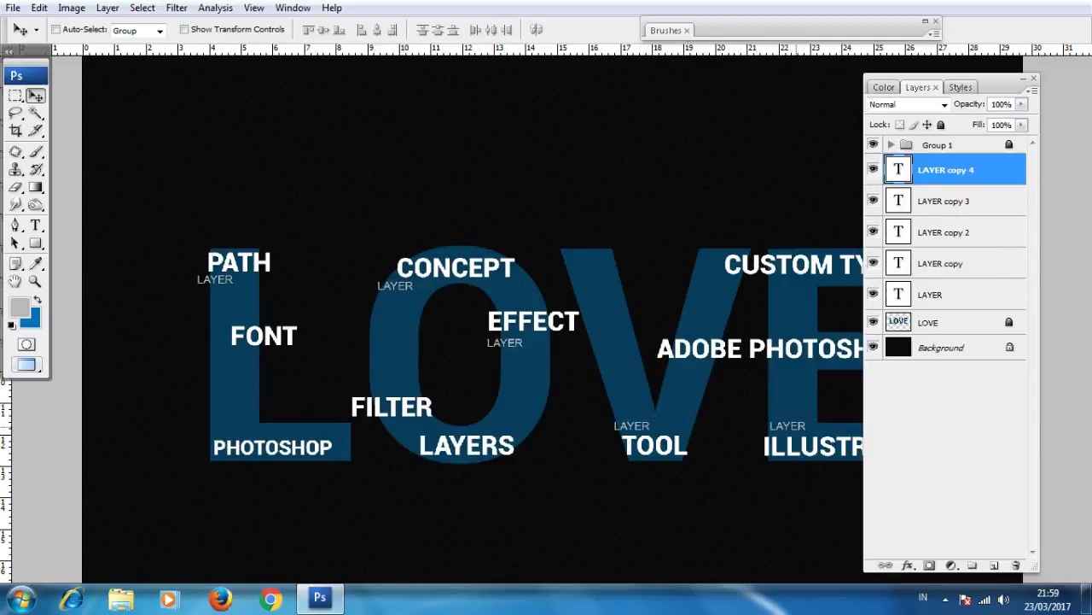
scroll(546, 314, "right", 5)
mouse_move(552, 424)
left_mouse_down()
mouse_move(613, 428)
mouse_move(586, 285)
mouse_move(534, 295)
mouse_move(345, 254)
mouse_move(448, 292)
mouse_move(435, 384)
left_mouse_up()
key("ctrl+j")
key("ctrl+j")
key("ctrl+j")
key("ctrl+j")
key("ctrl+j")
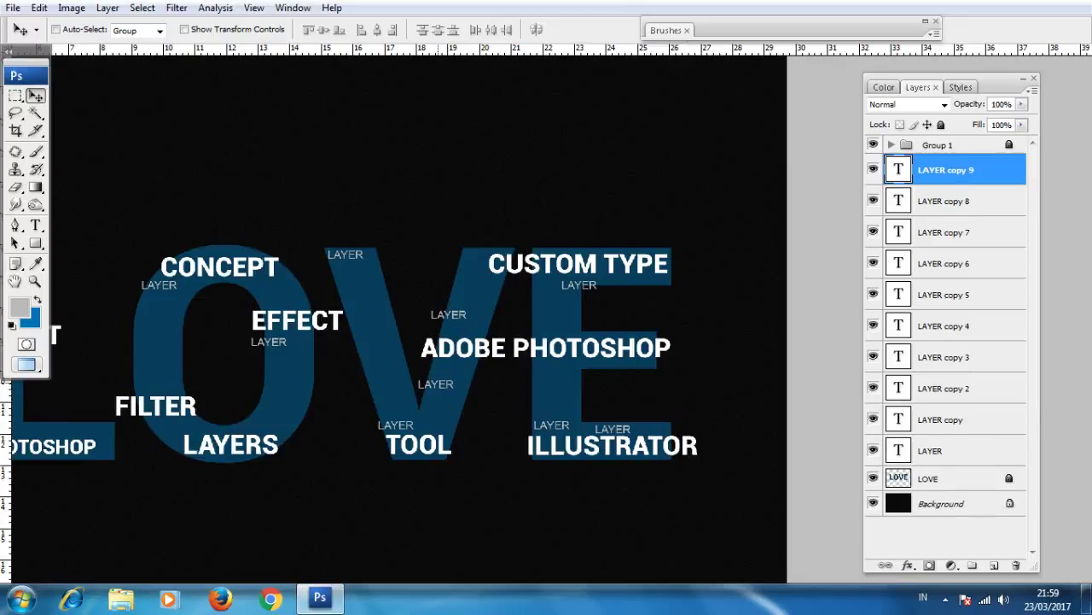
scroll(426, 316, "left", 5)
Step: Start a new OVERLAY text entry on the canvas and select its text
key("t")
left_click(202, 296)
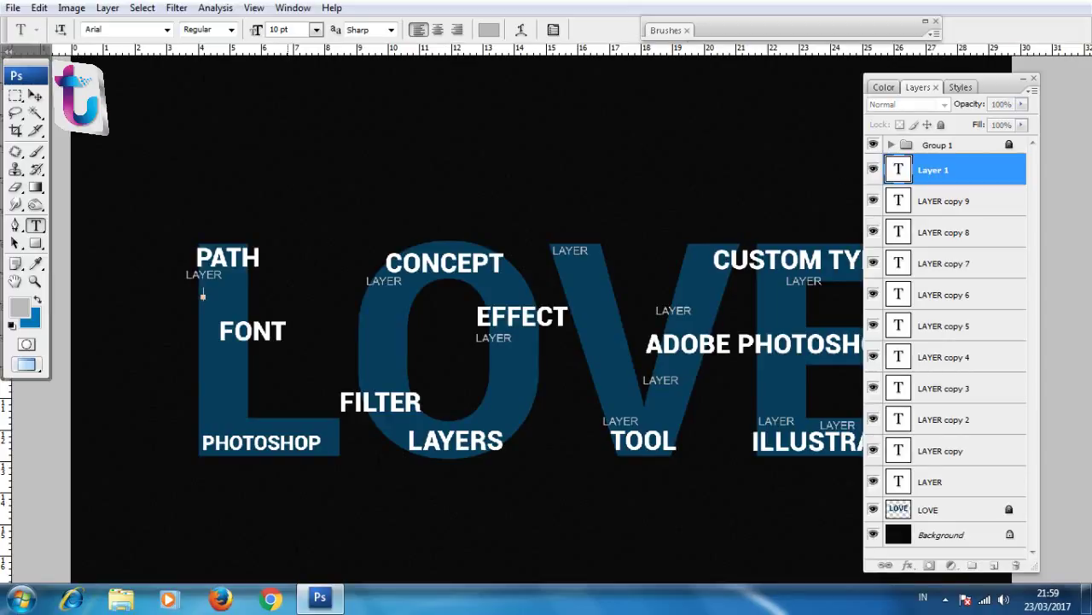
type("OVERLAY")
key("ctrl+a")
Step: Set OVERLAY to 12 pt and scatter several copies across the canvas
left_click(315, 29)
left_click(305, 141)
left_click(35, 94)
mouse_move(234, 291)
left_mouse_down()
mouse_move(221, 289)
mouse_move(222, 353)
mouse_move(399, 378)
mouse_move(514, 357)
left_mouse_up()
mouse_move(515, 356)
left_mouse_down()
mouse_move(387, 297)
mouse_move(699, 244)
mouse_move(778, 323)
mouse_move(789, 400)
mouse_move(671, 421)
mouse_move(621, 401)
mouse_move(527, 392)
mouse_move(621, 329)
left_mouse_up()
mouse_move(620, 328)
left_mouse_down()
mouse_move(691, 280)
mouse_move(704, 286)
left_mouse_up()
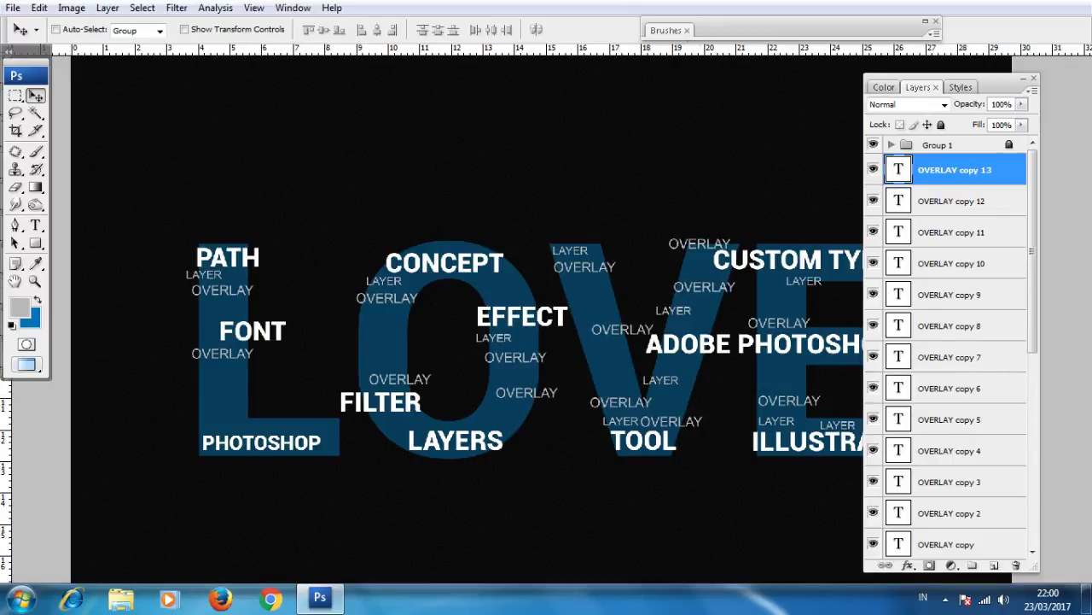
Step: Add a bold BLENDING word near FONT
key("t")
left_click(191, 313)
type("BLENDING")
key("ctrl+a")
left_click(230, 29)
left_click(205, 68)
key("ctrl+Return")
Step: Place BLENDING copies below PHOTOSHOP and around the letters
mouse_move(226, 307)
left_mouse_down()
mouse_move(254, 428)
mouse_move(403, 423)
mouse_move(604, 387)
mouse_move(595, 282)
mouse_move(679, 259)
mouse_move(783, 296)
mouse_move(797, 358)
left_mouse_up()
key("v")
scroll(512, 341, "right", 3)
mouse_move(596, 362)
left_mouse_down()
mouse_move(483, 362)
mouse_move(487, 391)
mouse_move(616, 403)
mouse_move(692, 425)
mouse_move(655, 281)
mouse_move(513, 278)
mouse_move(394, 369)
mouse_move(289, 421)
mouse_move(304, 296)
mouse_move(78, 410)
mouse_move(28, 413)
left_mouse_up()
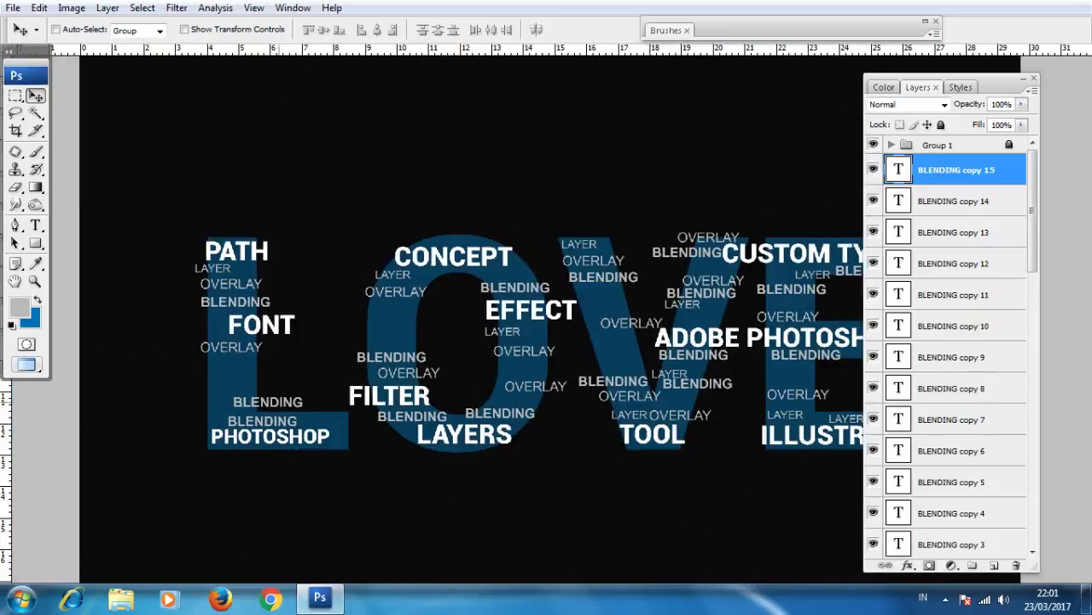
Step: Type a small CONCEPT word on the canvas with a reduced font size
key("t")
left_click(224, 381)
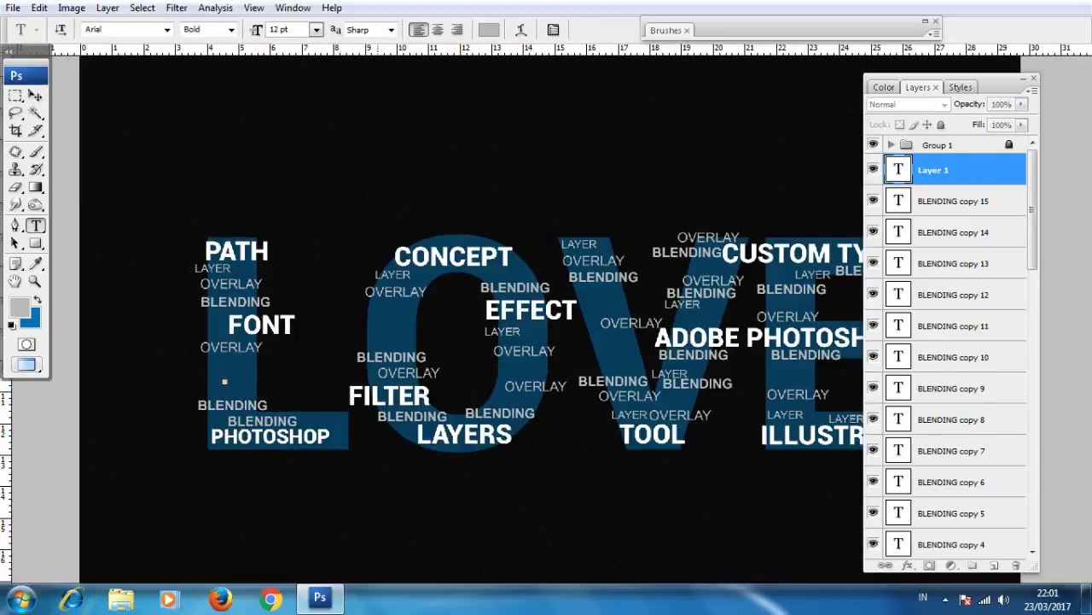
type("CONVEPT")
key("ctrl+a")
left_click(315, 29)
left_click(298, 86)
left_click(35, 94)
Step: Scatter CONCEPT copies near PHOTOSHOP, LAYERS, TOOL, BLENDING, OVERLAY, PATH and ILLUSTRATOR
mouse_move(246, 378)
left_mouse_down()
mouse_move(223, 394)
mouse_move(321, 420)
mouse_move(203, 421)
left_mouse_up()
mouse_move(203, 422)
left_mouse_down()
mouse_move(349, 444)
mouse_move(397, 429)
mouse_move(462, 450)
mouse_move(522, 400)
mouse_move(689, 400)
left_mouse_up()
mouse_move(690, 401)
left_mouse_down()
mouse_move(693, 417)
mouse_move(659, 450)
mouse_move(495, 277)
left_mouse_up()
mouse_move(495, 276)
left_mouse_down()
mouse_move(462, 238)
mouse_move(595, 235)
mouse_move(692, 266)
mouse_move(214, 237)
mouse_move(258, 269)
mouse_move(246, 359)
left_mouse_up()
mouse_move(246, 359)
left_mouse_down()
mouse_move(305, 412)
mouse_move(412, 343)
mouse_move(367, 304)
mouse_move(443, 276)
mouse_move(505, 373)
mouse_move(632, 361)
mouse_move(607, 322)
mouse_move(534, 275)
mouse_move(583, 418)
mouse_move(550, 406)
mouse_move(574, 384)
left_mouse_up()
scroll(632, 361, "right", 5)
mouse_move(573, 383)
left_mouse_down()
mouse_move(576, 298)
mouse_move(555, 240)
mouse_move(478, 322)
mouse_move(465, 363)
mouse_move(375, 290)
left_mouse_up()
scroll(375, 289, "left", 5)
key("t")
left_click(176, 375)
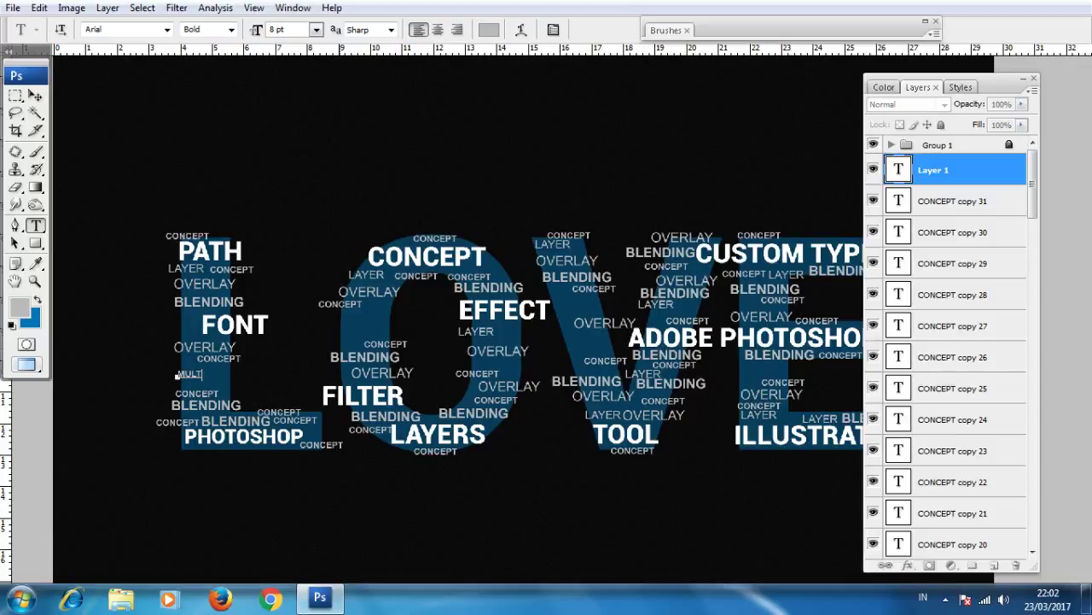
Step: Set the new MULTYPLY word to 9 pt and commit it
key("ctrl+a")
left_click(316, 29)
left_click(298, 90)
left_click(231, 29)
key("Escape")
key("ctrl+Return")
Step: Zoom in and scatter MULTYPLY copies near OVERLAY, CONCEPT and along the bottom
key("v")
key("ctrl+plus")
mouse_move(171, 385)
left_mouse_down()
mouse_move(171, 305)
mouse_move(223, 269)
left_mouse_up()
mouse_move(171, 385)
left_mouse_down()
mouse_move(141, 301)
mouse_move(363, 391)
mouse_move(608, 373)
mouse_move(654, 336)
mouse_move(629, 300)
left_mouse_up()
mouse_move(615, 229)
left_mouse_down()
mouse_move(406, 307)
mouse_move(455, 506)
mouse_move(49, 504)
left_mouse_up()
mouse_move(49, 503)
left_mouse_down()
mouse_move(600, 476)
mouse_move(674, 354)
mouse_move(664, 288)
mouse_move(442, 301)
mouse_move(651, 292)
mouse_move(718, 383)
mouse_move(702, 389)
mouse_move(724, 515)
mouse_move(530, 505)
mouse_move(651, 506)
mouse_move(683, 386)
mouse_move(659, 313)
mouse_move(644, 176)
mouse_move(649, 185)
mouse_move(600, 157)
mouse_move(304, 158)
left_mouse_up()
mouse_move(329, 406)
left_mouse_down()
mouse_move(373, 498)
mouse_move(341, 529)
mouse_move(521, 534)
mouse_move(531, 504)
left_mouse_up()
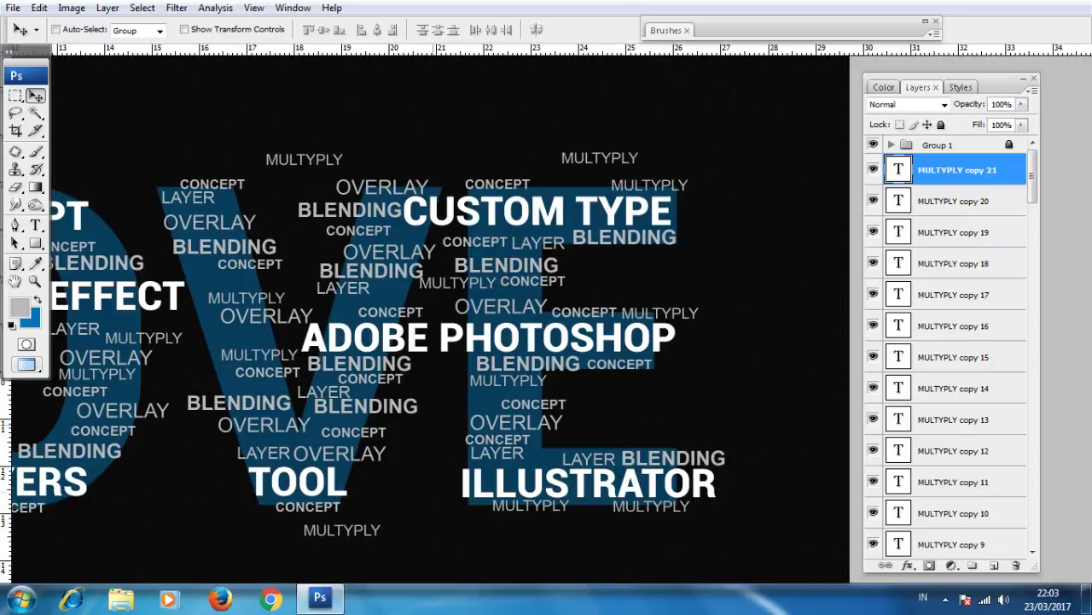
Step: Type a small grey TEMY word near FONT and commit it
scroll(427, 316, "left", 5)
key("y")
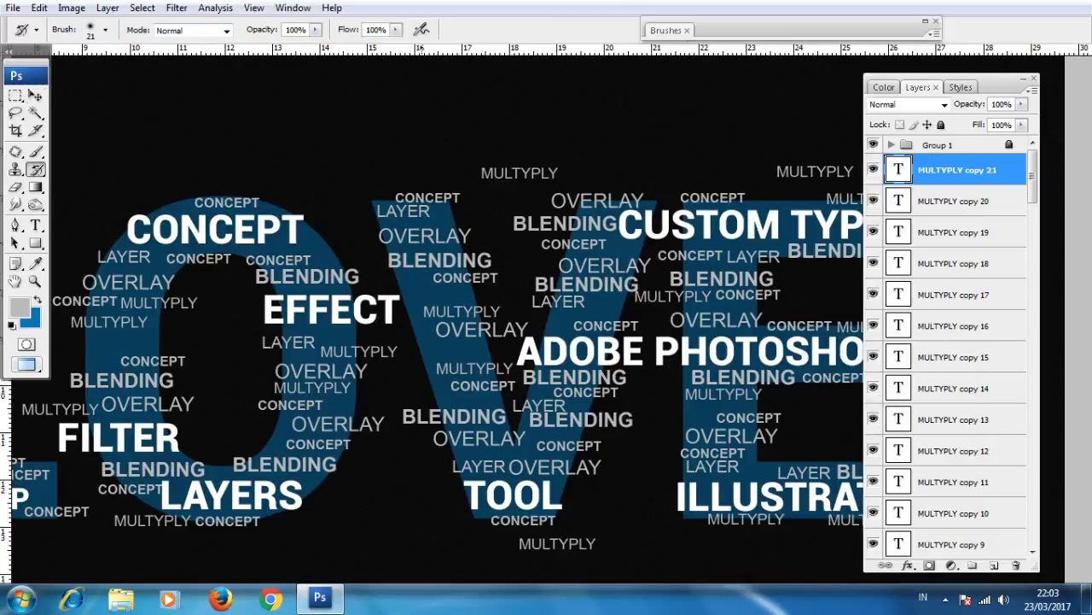
scroll(427, 316, "left", 9)
key("u")
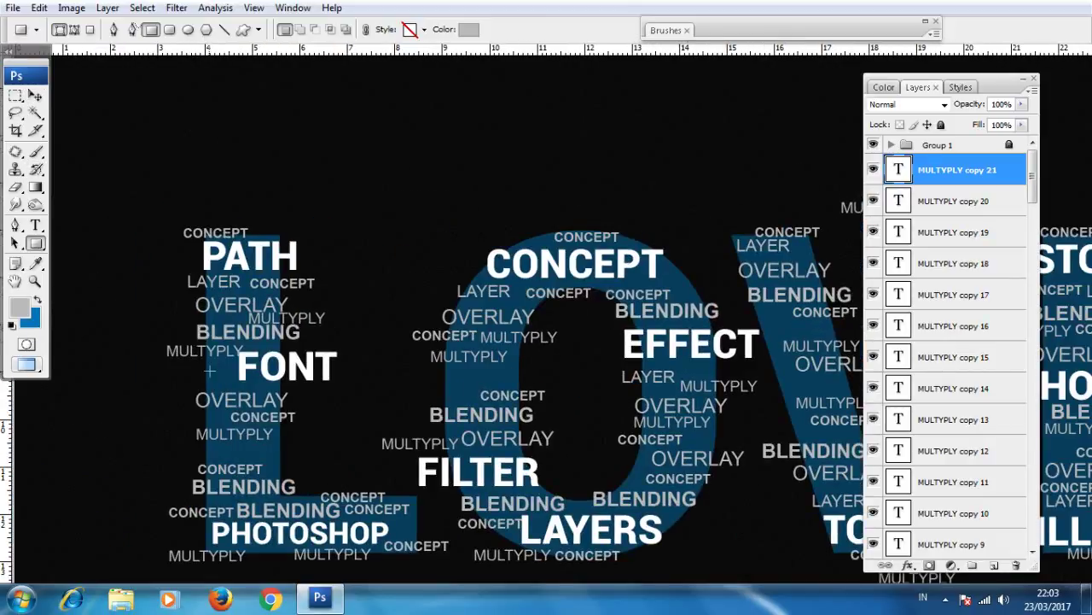
key("t")
left_click(198, 372)
type("TEMY")
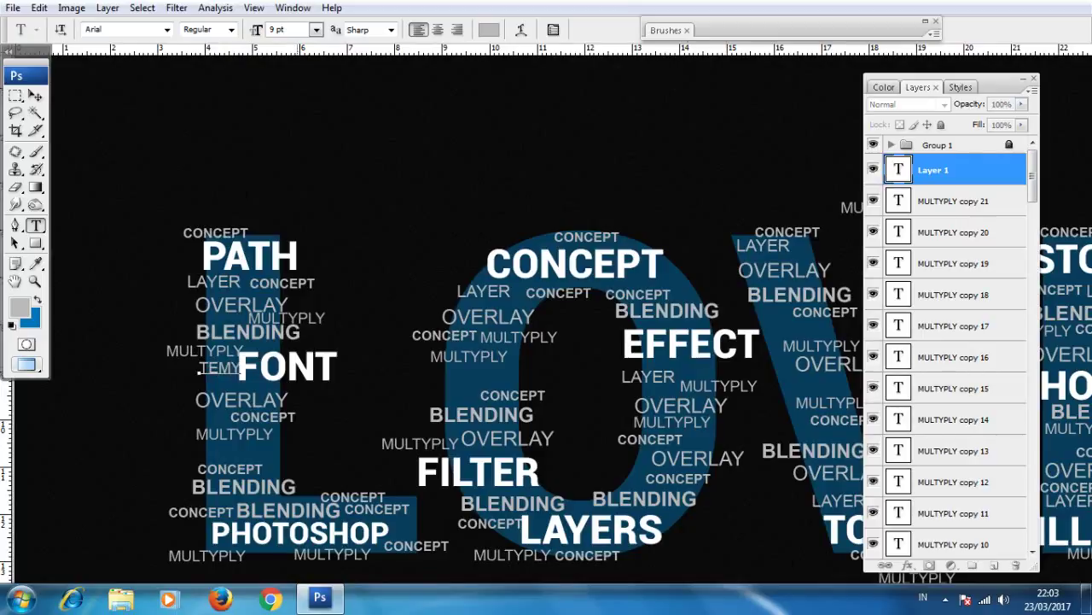
left_click(209, 367)
left_click(35, 96)
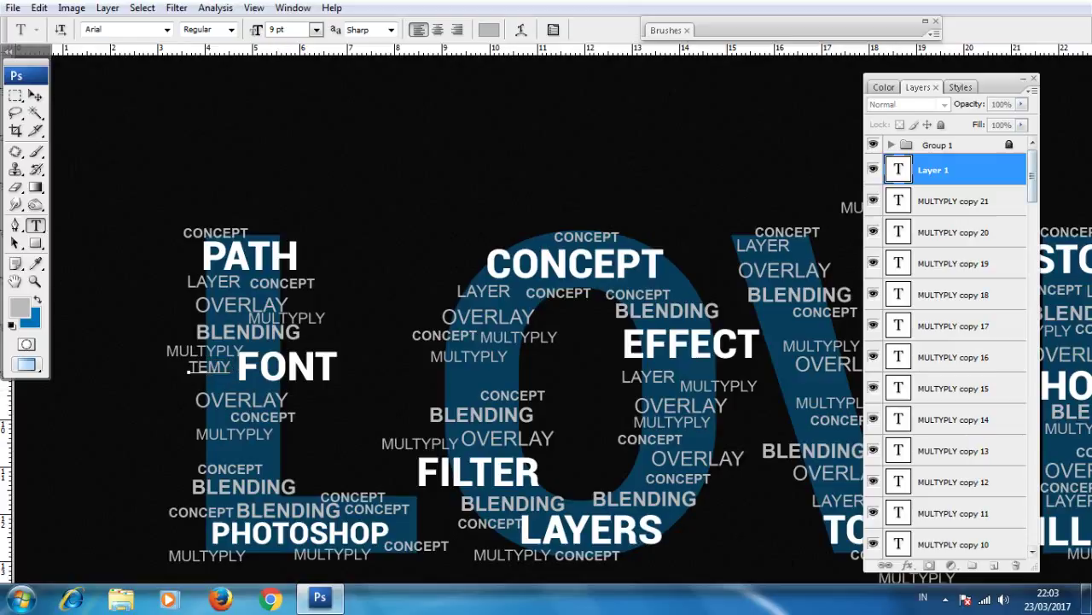
Step: Place TEMY copies further right and in other empty gaps
mouse_move(209, 367)
left_mouse_down()
mouse_move(460, 399)
mouse_move(468, 375)
mouse_move(627, 439)
mouse_move(660, 472)
mouse_move(699, 374)
mouse_move(698, 301)
mouse_move(683, 283)
mouse_move(517, 290)
mouse_move(628, 341)
mouse_move(639, 392)
mouse_move(473, 384)
mouse_move(730, 407)
left_mouse_up()
left_click(683, 283, "alt")
left_click(639, 392, "alt")
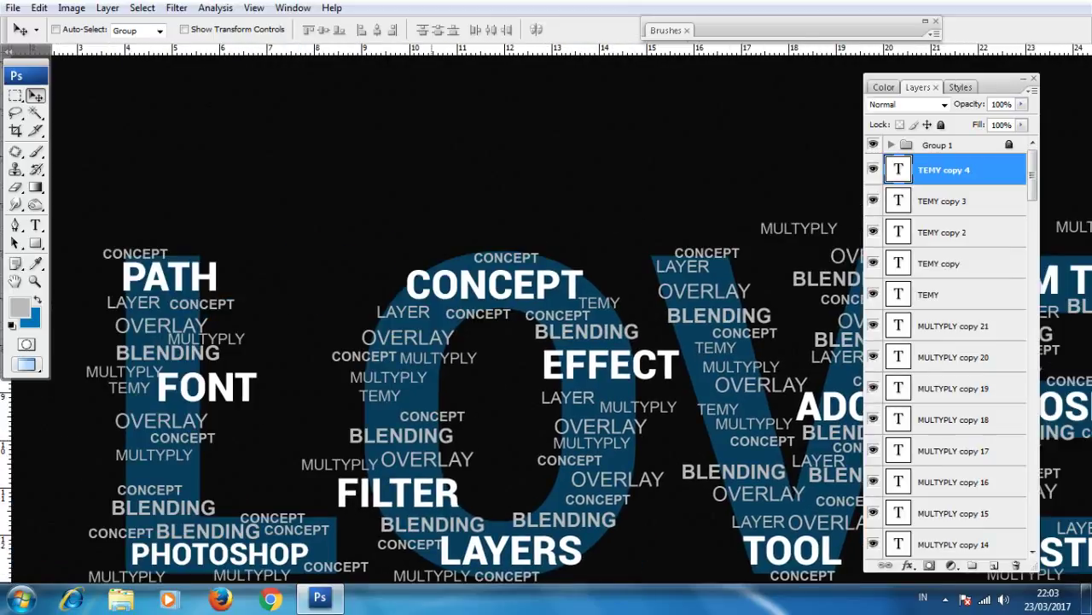
key("u")
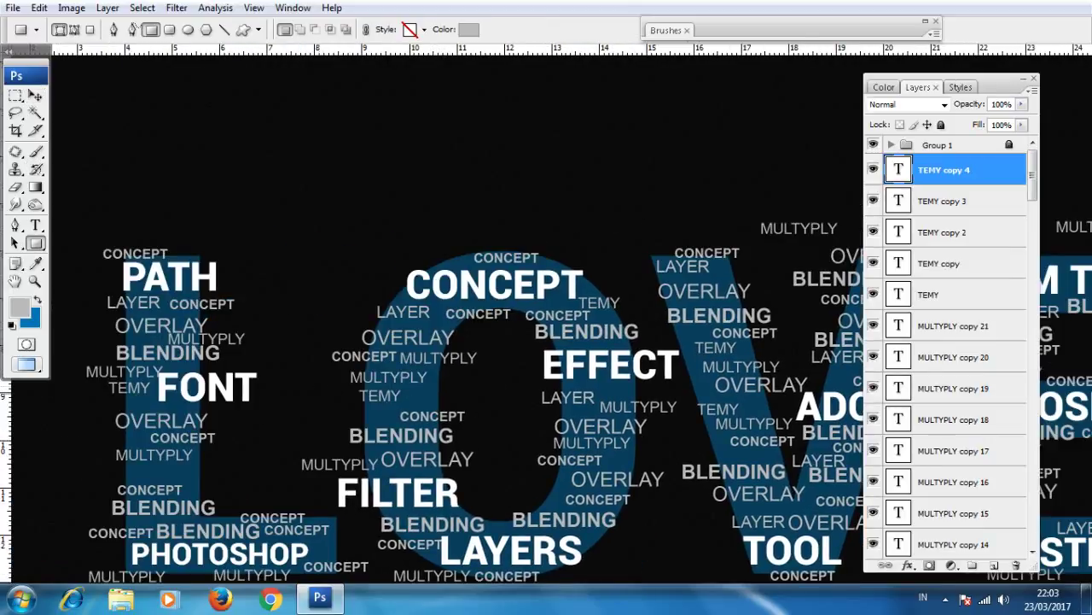
Step: Add an uppercase YOUTUBE text line below MULTYPLY inside the letters
left_click_drag(261, 401, 358, 393)
key("t")
left_click(235, 461)
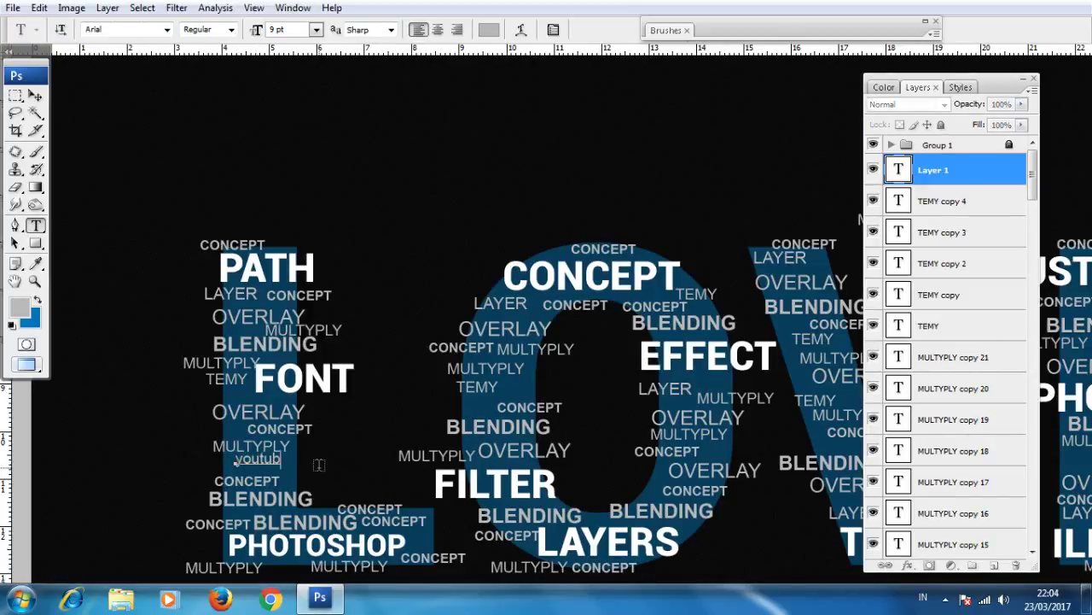
key("BackSpace")
key("BackSpace")
key("BackSpace")
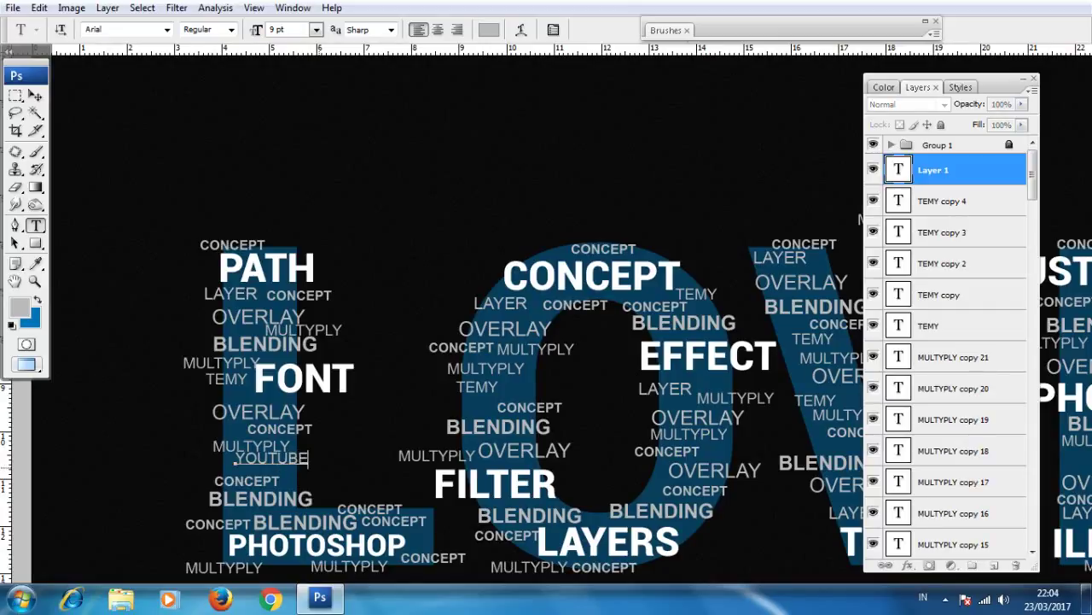
key("ctrl+a")
left_click_drag(272, 458, 274, 463)
key("ctrl+Return")
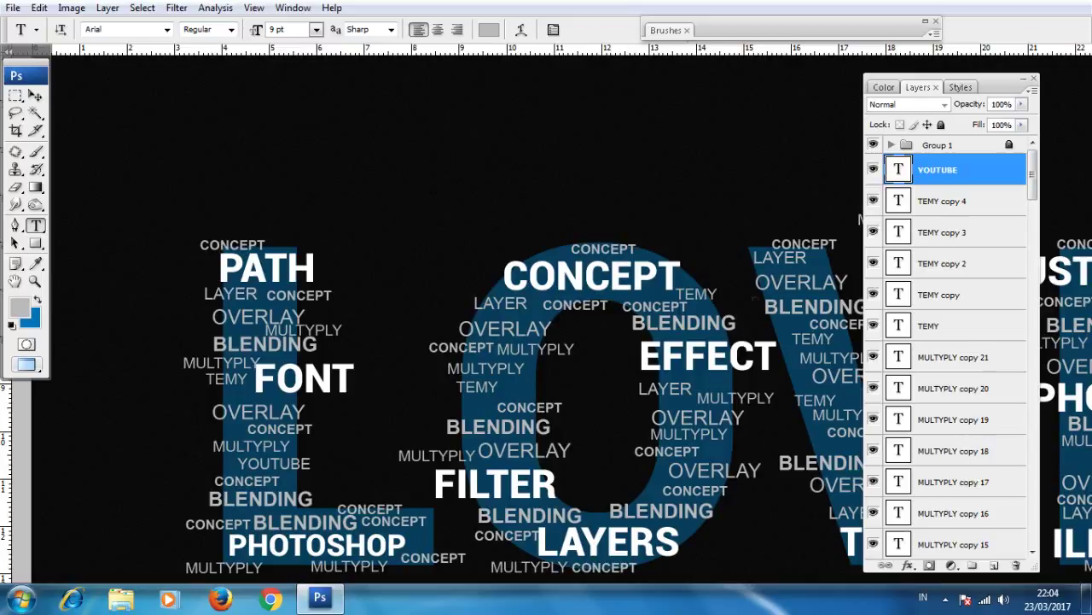
Step: Alt-drag YOUTUBE copies near FONT, lower in the letters, near the top and below YOUTUBE CONCEPT
left_click_drag(298, 463, 237, 394)
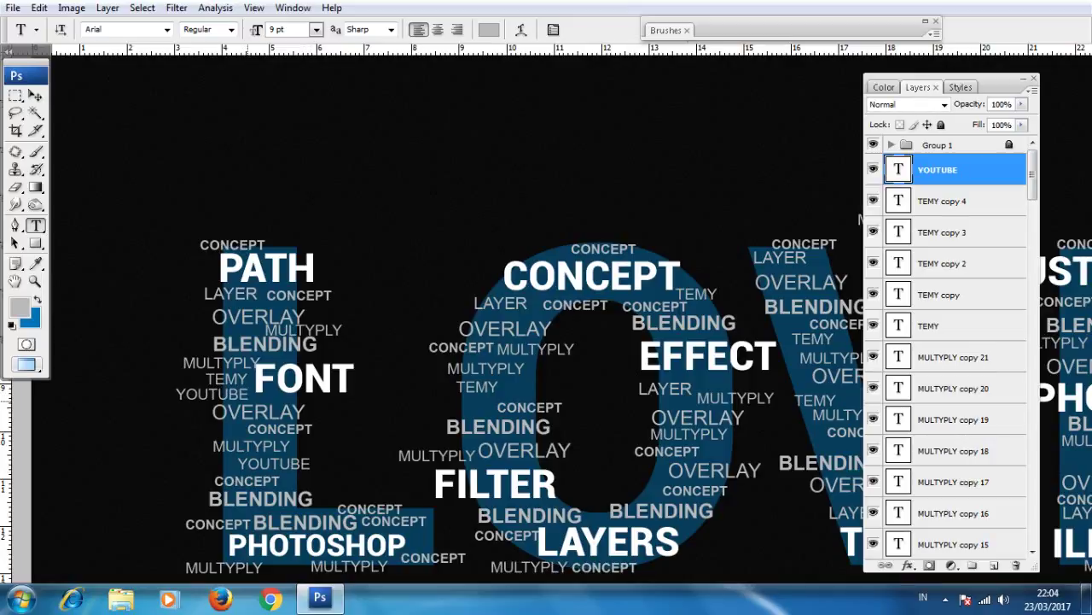
left_click_drag(236, 393, 547, 388)
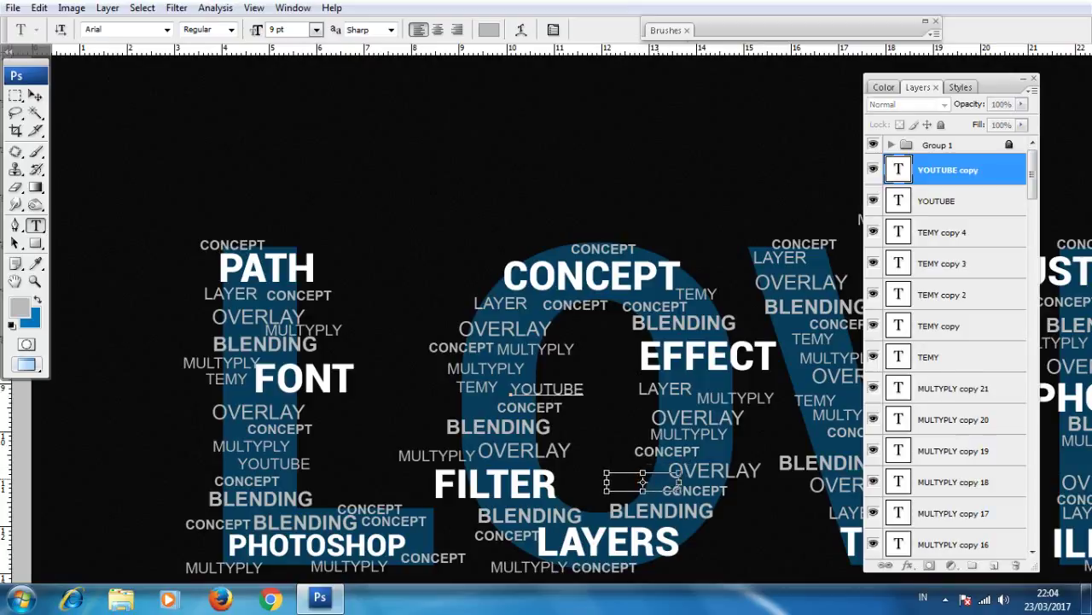
mouse_move(547, 389)
left_mouse_down()
mouse_move(654, 478)
mouse_move(348, 431)
left_mouse_up()
key("ctrl+Return")
key("v")
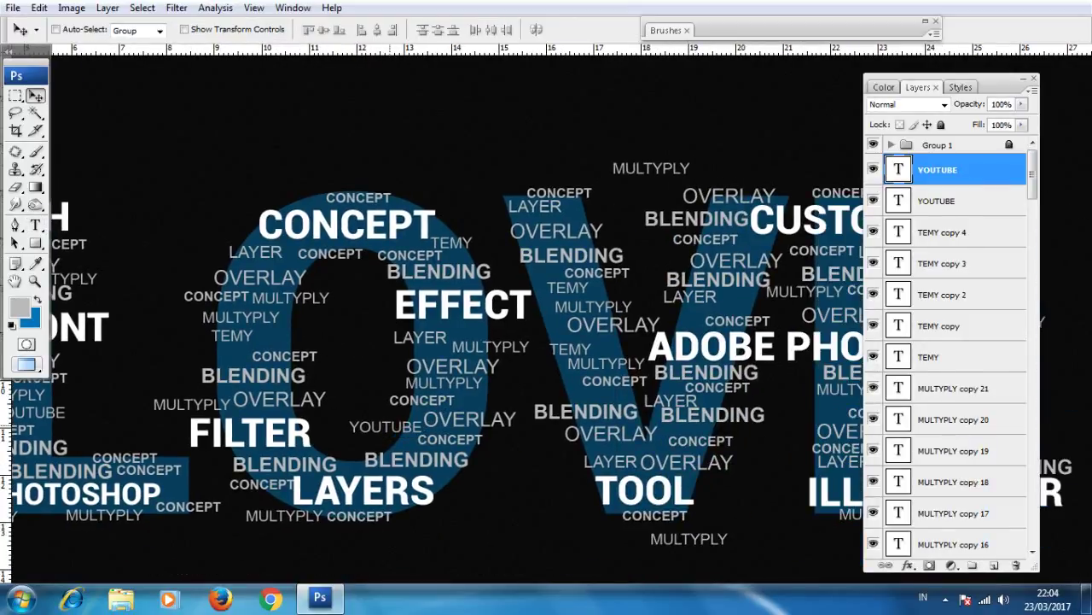
mouse_move(385, 426)
left_mouse_down()
mouse_move(495, 399)
mouse_move(485, 331)
mouse_move(636, 292)
mouse_move(618, 448)
mouse_move(751, 304)
mouse_move(619, 456)
mouse_move(500, 425)
left_mouse_up()
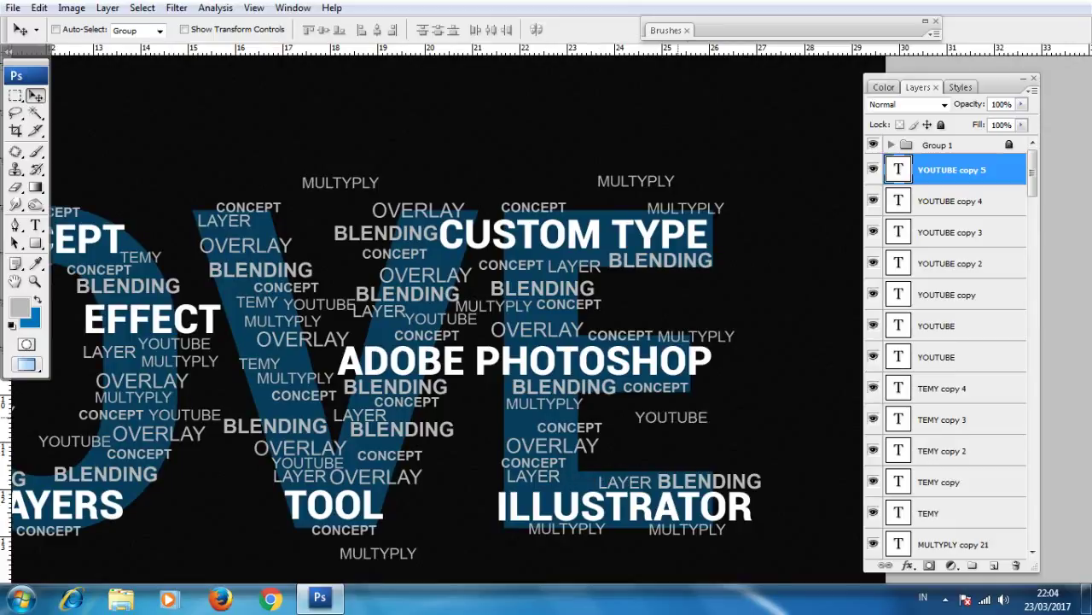
left_click_drag(500, 426, 607, 209)
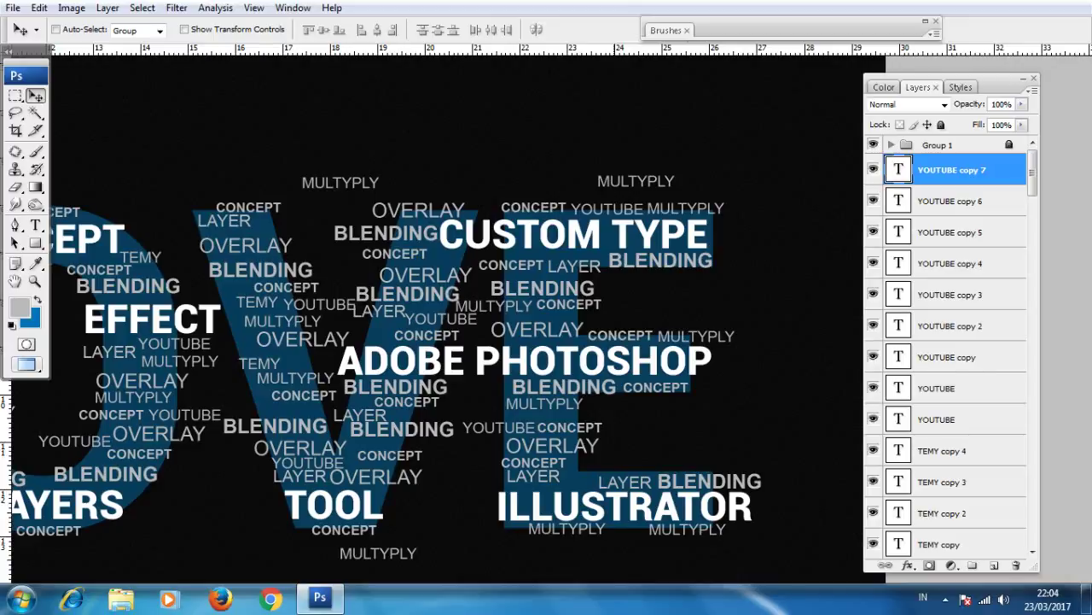
left_click_drag(609, 209, 491, 478)
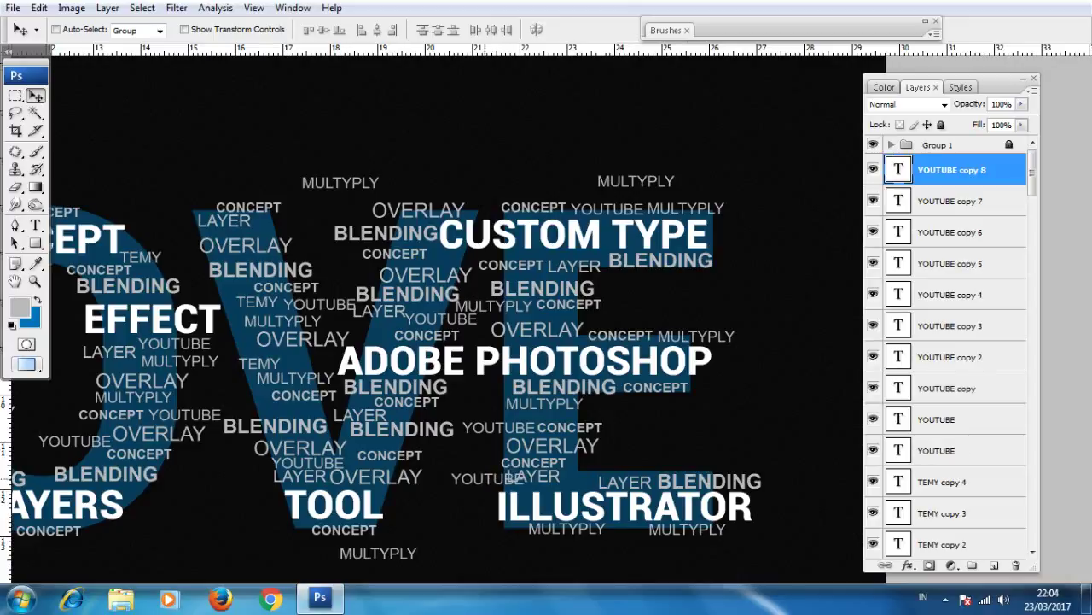
Step: Make one YOUTUBE copy Arial Bold 10 pt and nudge it left and down
key("t")
double_click(487, 478)
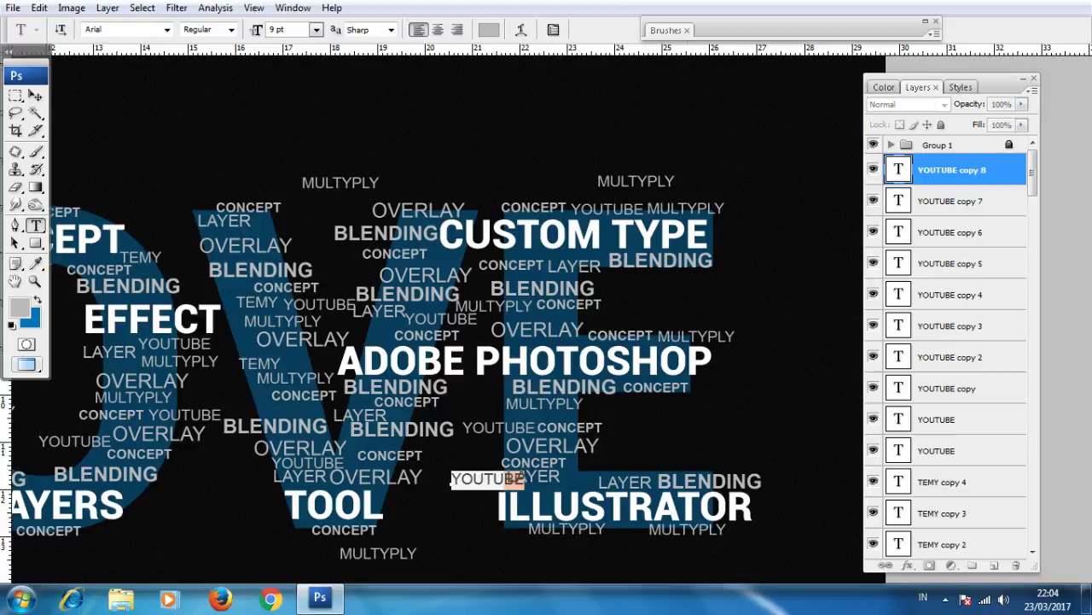
left_click(208, 29)
left_click(198, 88)
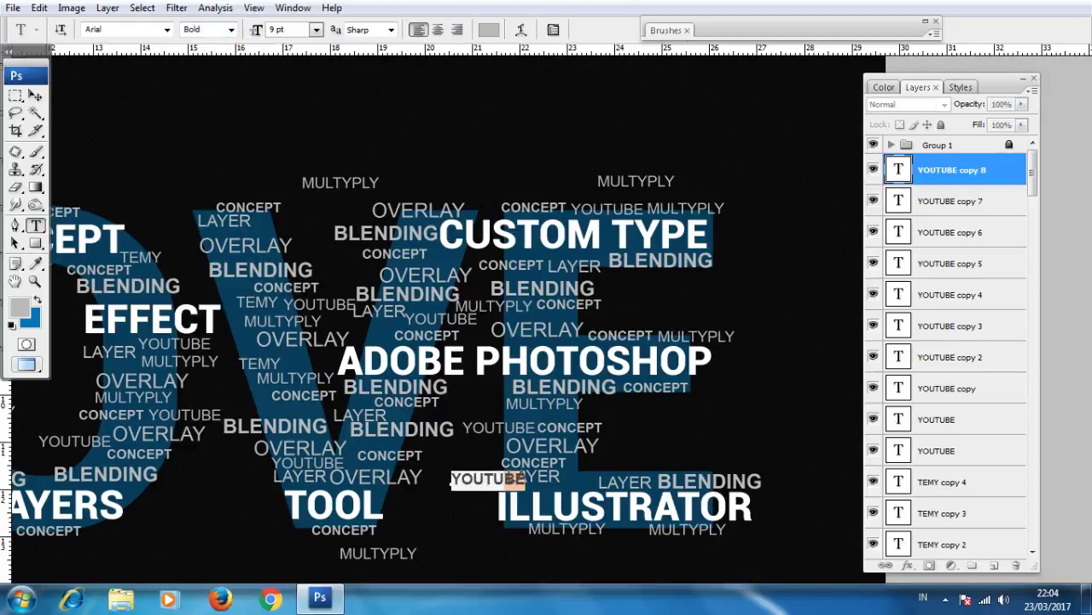
left_click(316, 29)
left_click(295, 125)
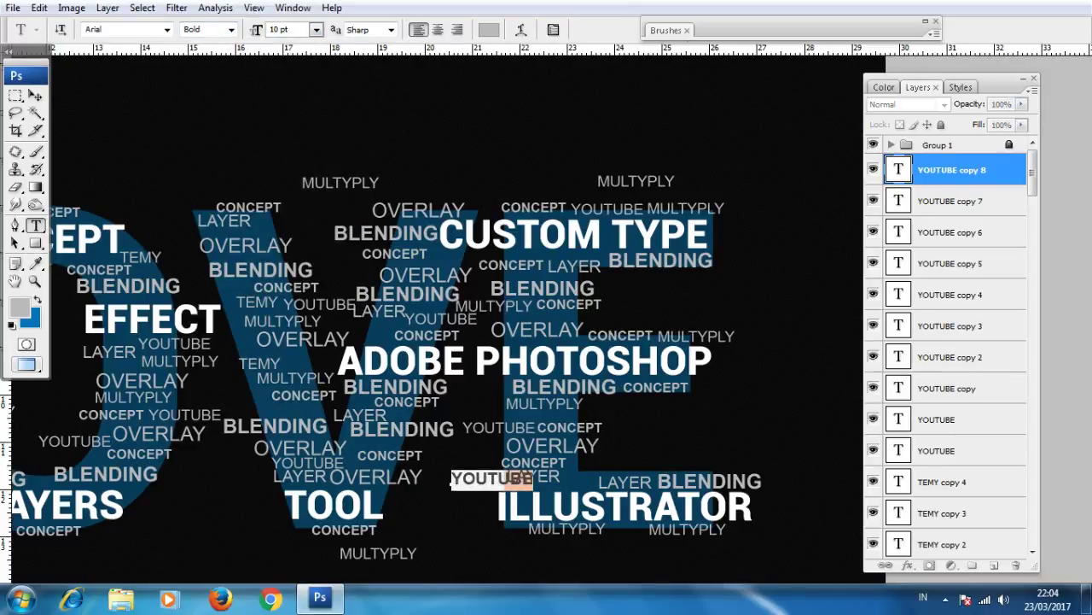
key("ctrl+Return")
key("v")
mouse_move(492, 478)
left_mouse_down()
mouse_move(478, 486)
mouse_move(598, 470)
mouse_move(634, 313)
mouse_move(634, 242)
mouse_move(446, 269)
mouse_move(409, 333)
mouse_move(442, 438)
mouse_move(311, 420)
left_mouse_up()
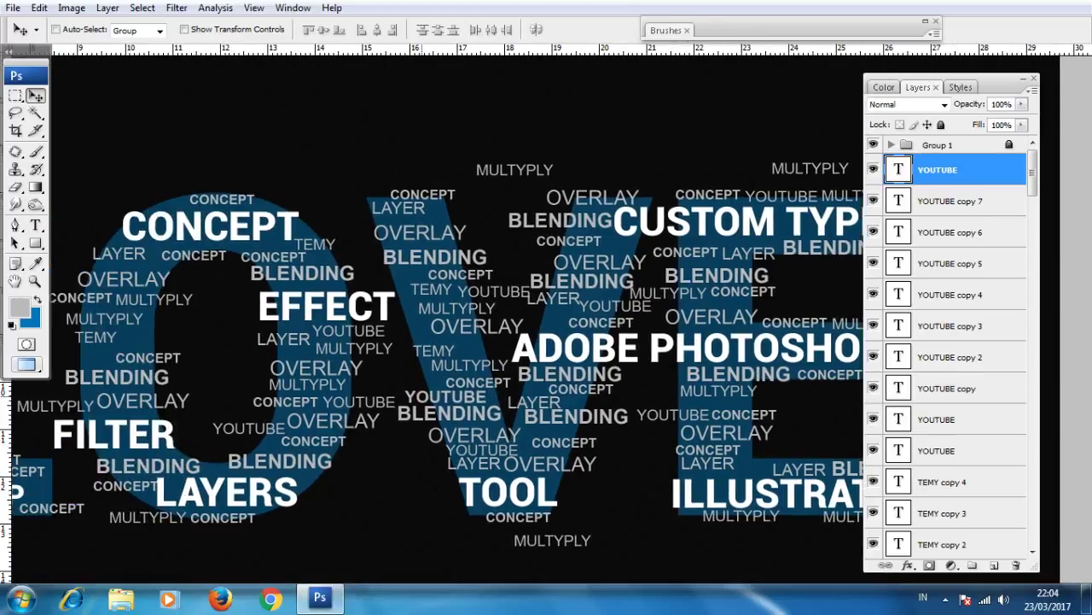
Step: Scatter more YOUTUBE copies on the left, beside FONT, after CONCEPT and below PHOTOSHOP
key("alt+comma")
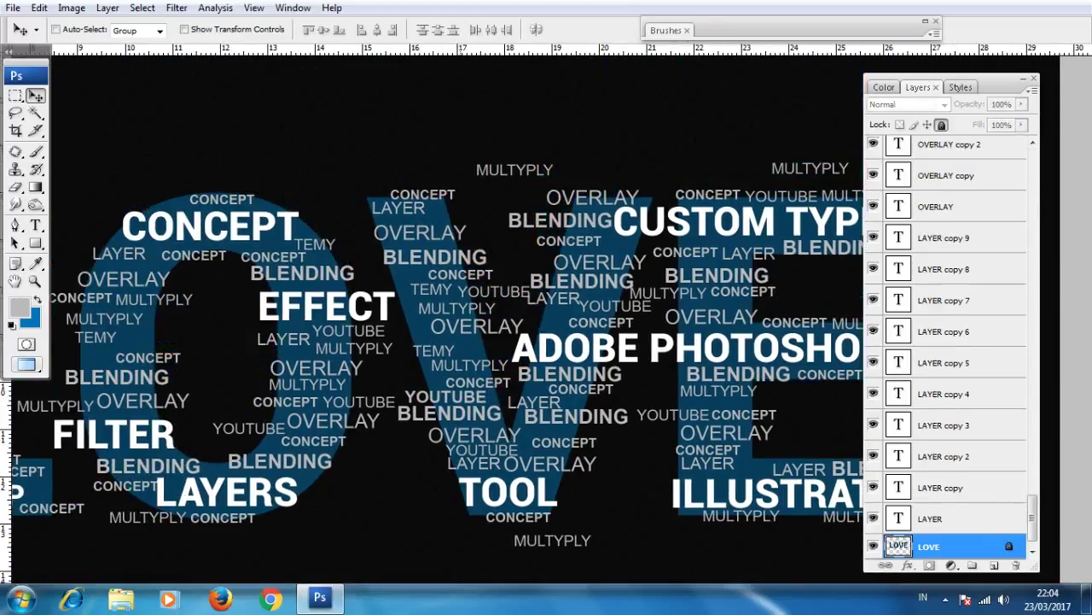
right_click(441, 401)
left_click(465, 410)
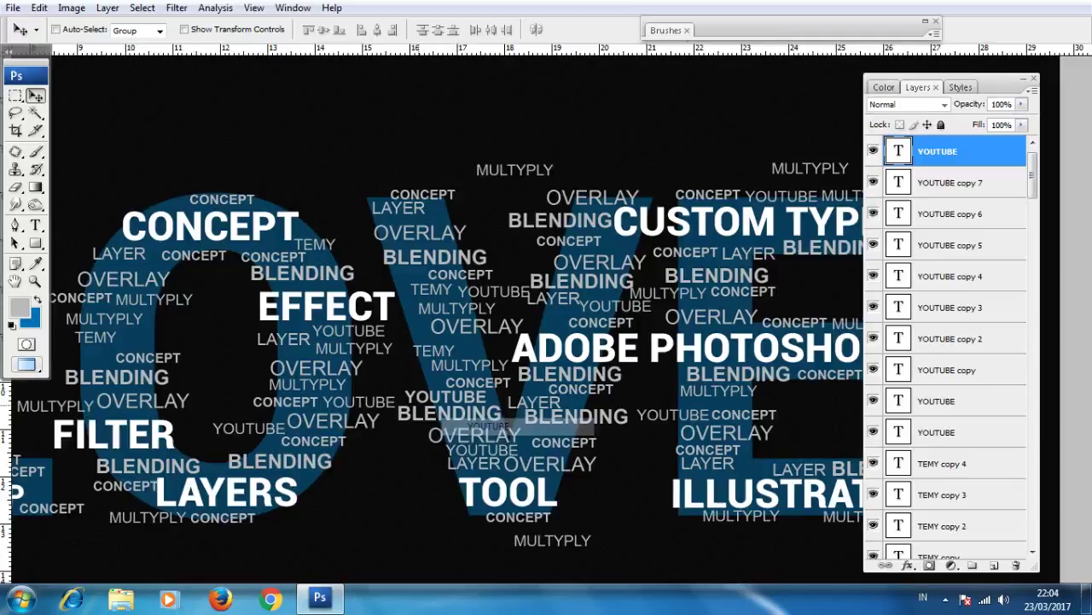
mouse_move(460, 364)
left_mouse_down()
mouse_move(271, 300)
mouse_move(170, 331)
mouse_move(253, 161)
mouse_move(533, 338)
mouse_move(635, 471)
mouse_move(549, 479)
left_mouse_up()
scroll(546, 324, "left", 2)
scroll(703, 341, "left", 3)
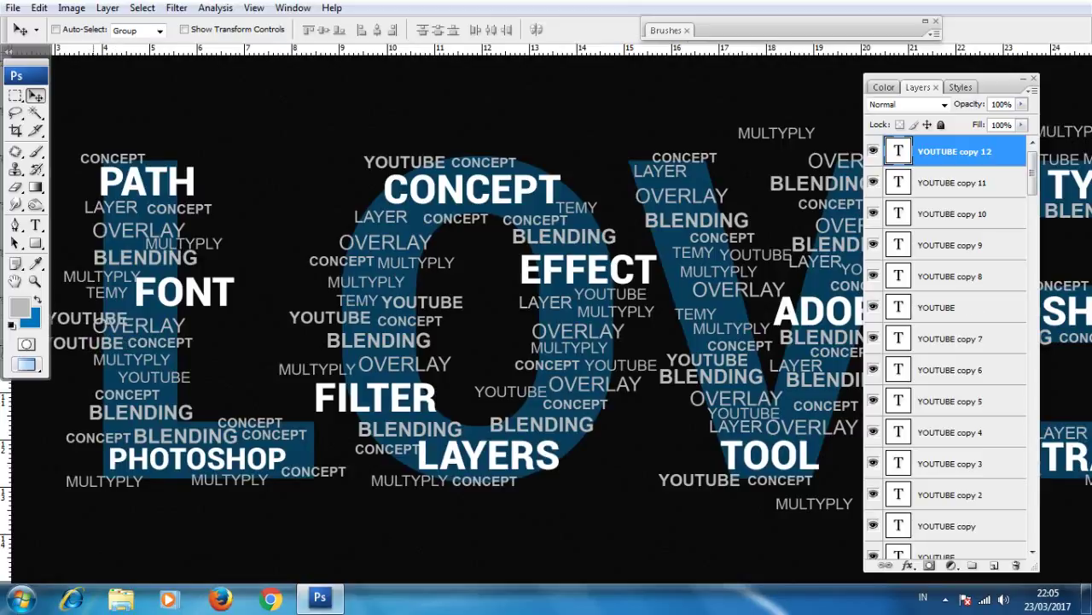
left_click_drag(86, 342, 86, 306, "alt")
mouse_move(252, 239)
left_mouse_down()
mouse_move(189, 158)
mouse_move(203, 397)
left_mouse_up()
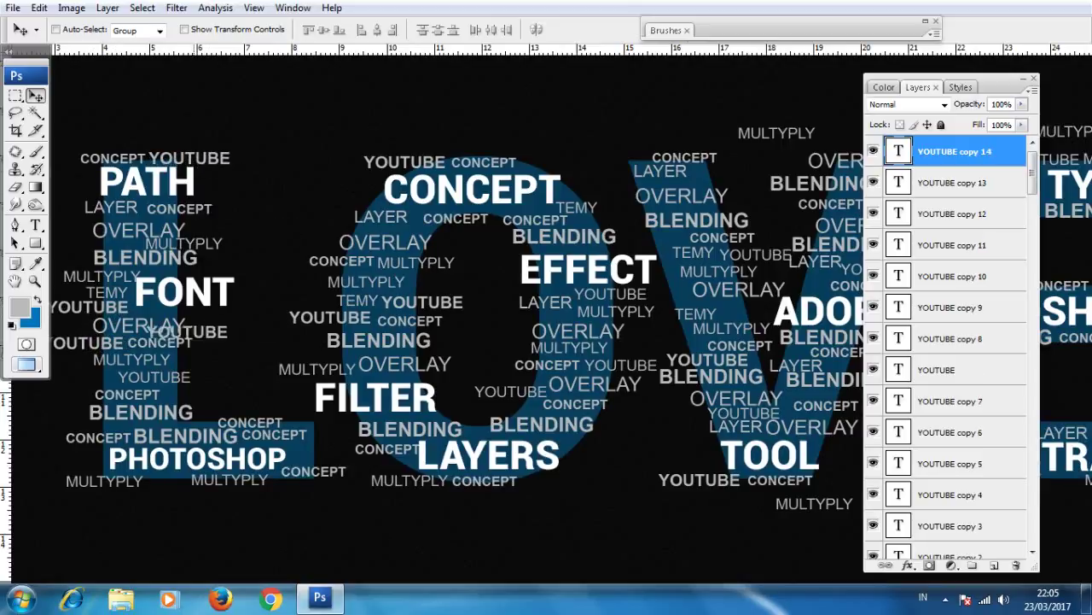
key("Up")
key("Up")
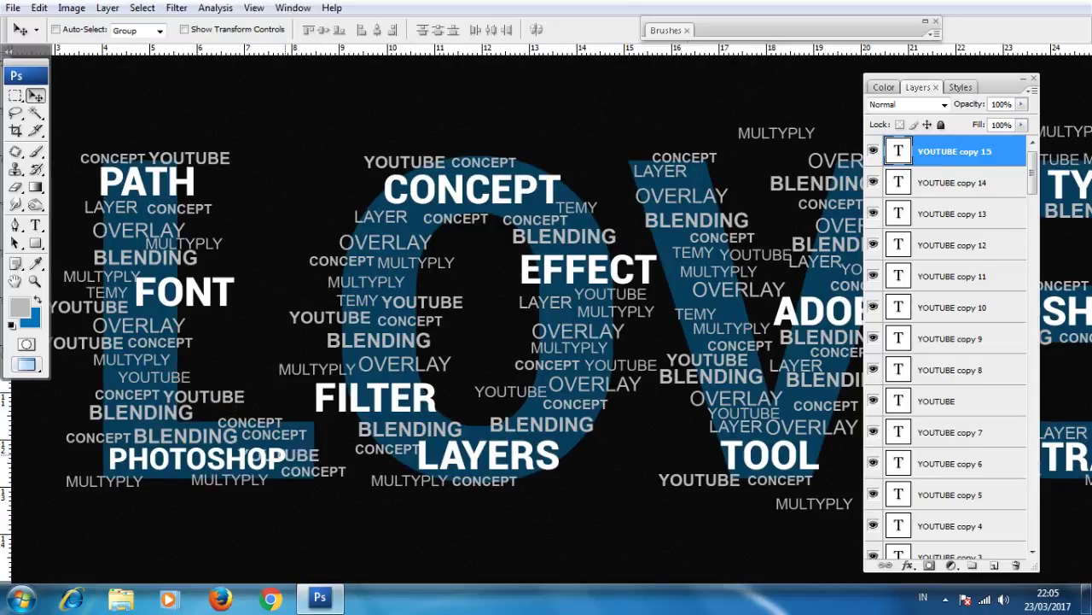
left_click_drag(308, 456, 309, 503)
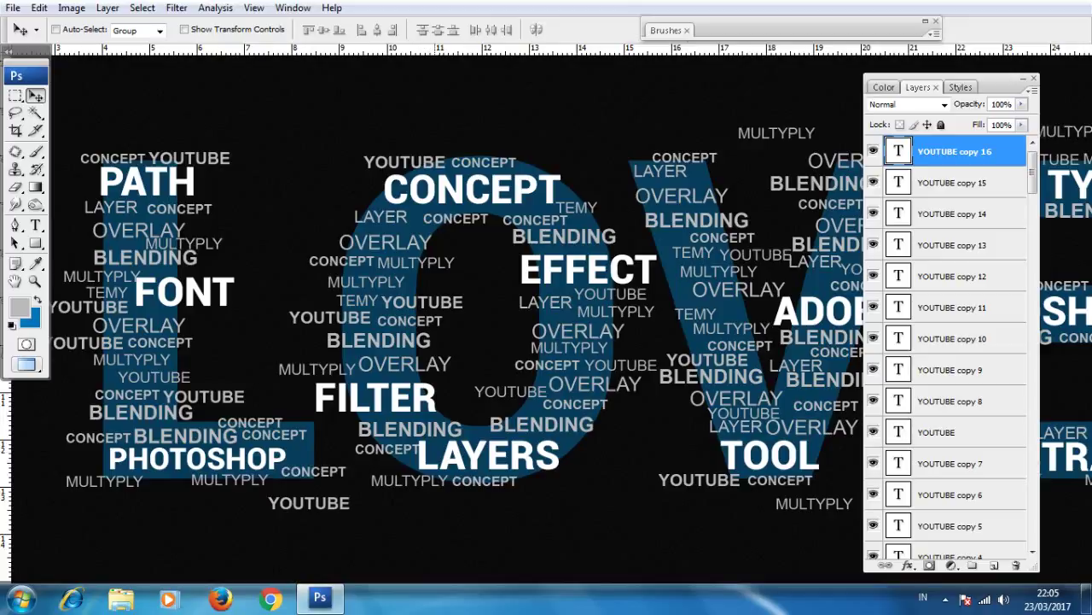
key("t")
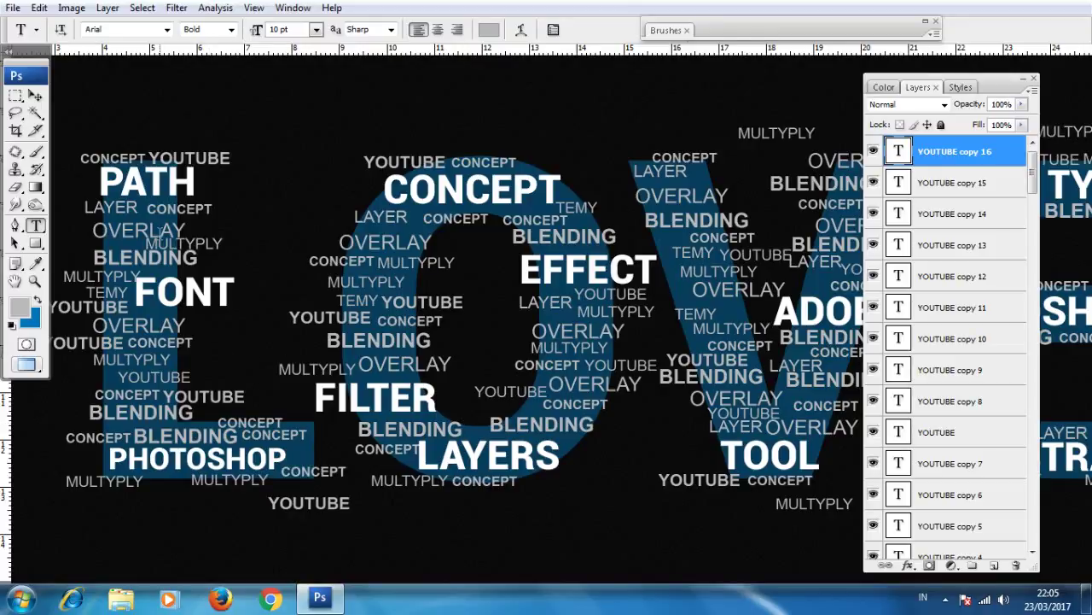
Step: Create a 6 pt FONT word and set it right beside TEMY
left_click(724, 311)
type("FONT")
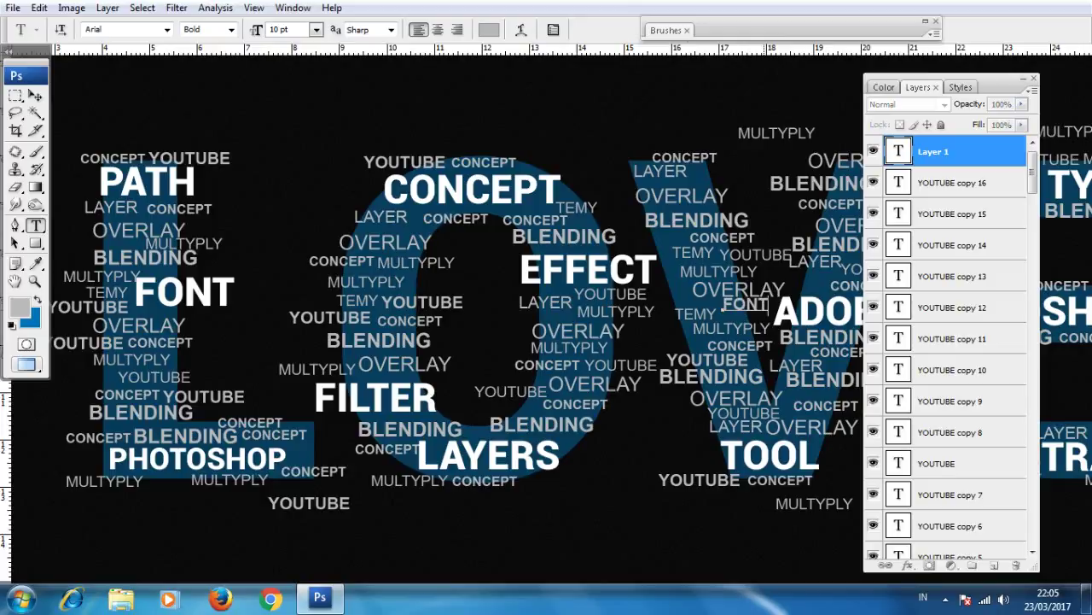
key("ctrl+a")
left_click(316, 29)
left_click(291, 50)
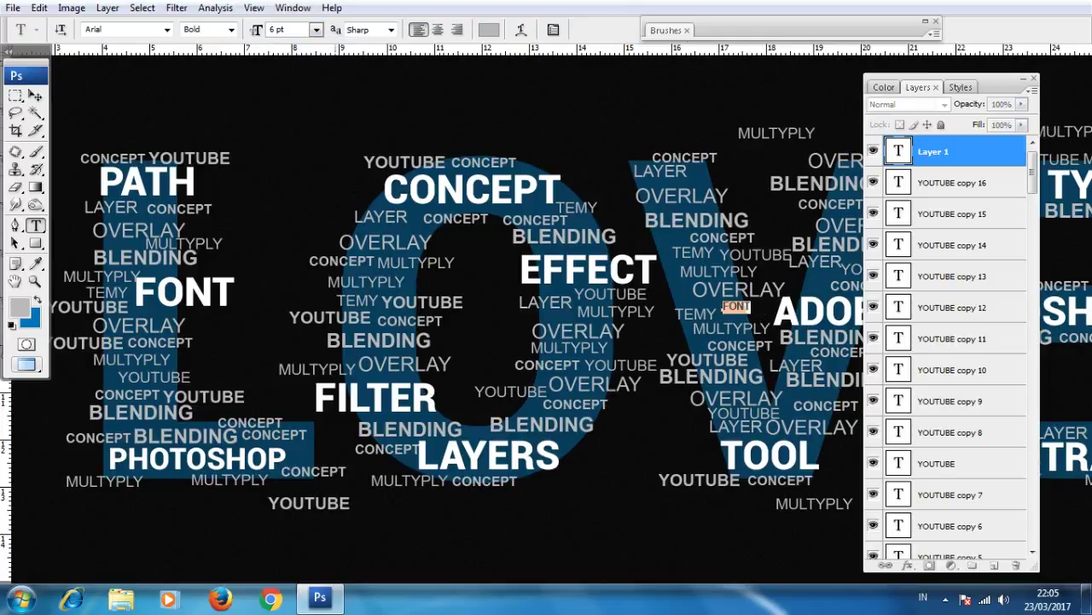
key("ctrl+Return")
key("v")
key("ctrl+plus")
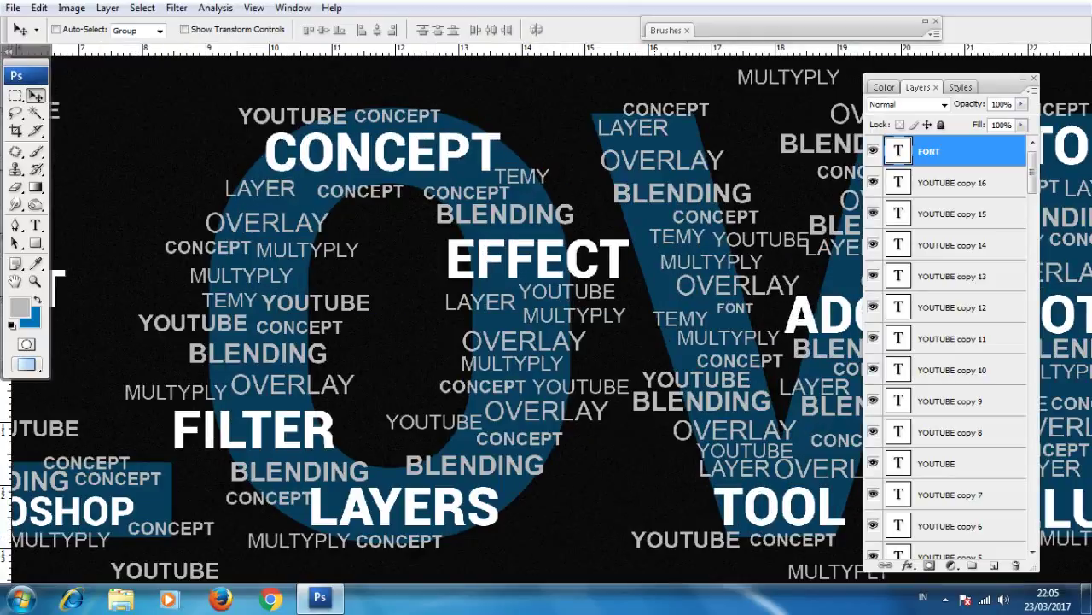
mouse_move(735, 308)
left_mouse_down()
mouse_move(728, 319)
mouse_move(659, 304)
mouse_move(652, 213)
mouse_move(690, 140)
mouse_move(619, 143)
mouse_move(689, 177)
mouse_move(655, 287)
left_mouse_up()
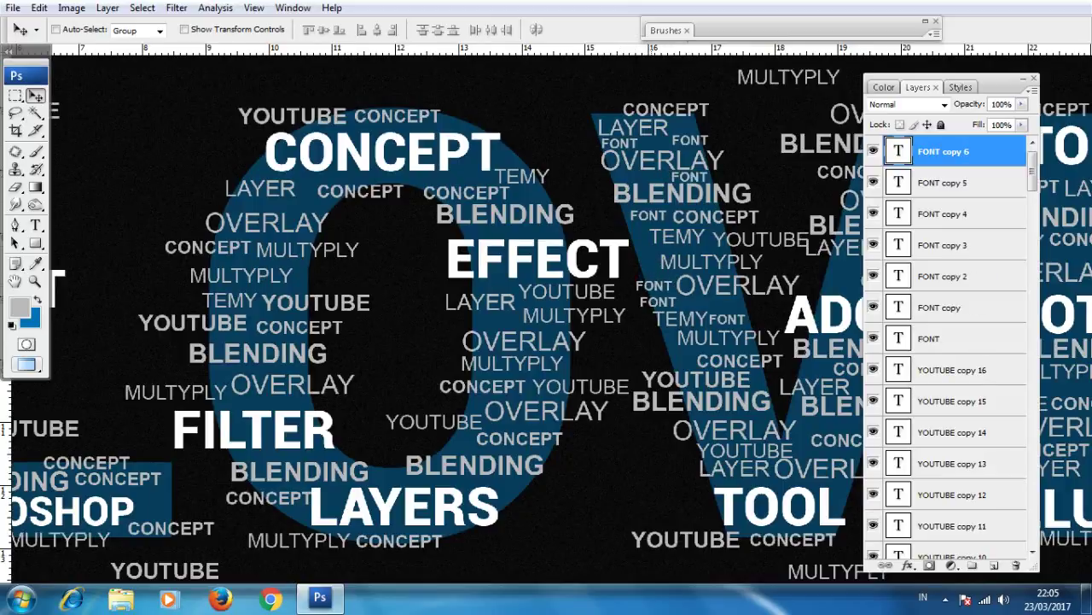
Step: Alt-drag FONT copies to the top of the V, around the O, near the bottom, over BLENDING, above CONC
mouse_move(656, 287)
left_mouse_down()
mouse_move(536, 195)
mouse_move(518, 155)
mouse_move(402, 181)
mouse_move(325, 181)
mouse_move(289, 206)
mouse_move(238, 210)
mouse_move(247, 168)
left_mouse_up()
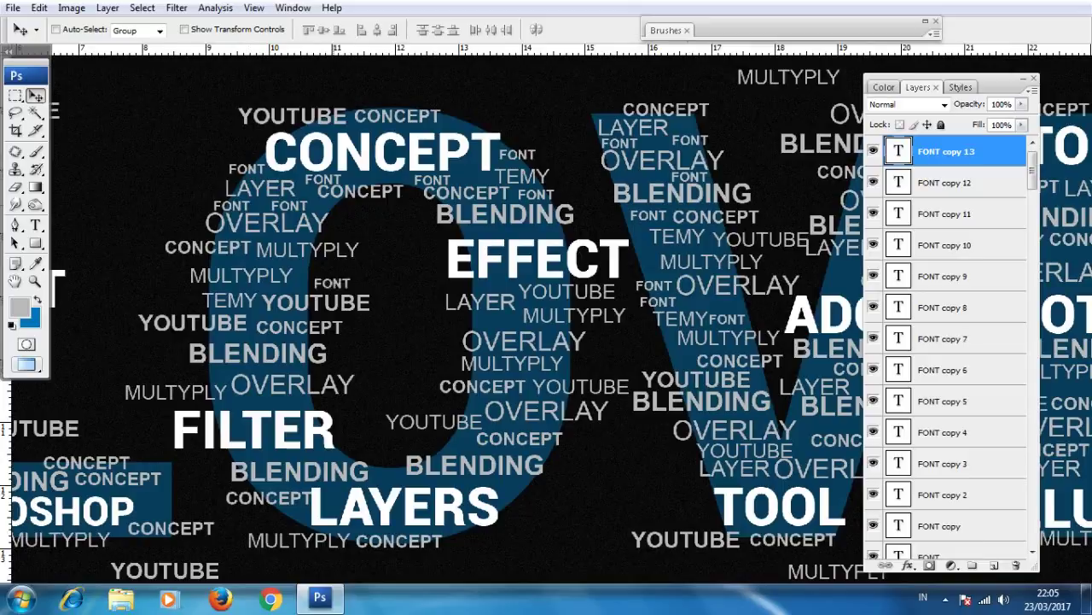
mouse_move(332, 283)
left_mouse_down()
mouse_move(295, 405)
mouse_move(391, 484)
left_mouse_up()
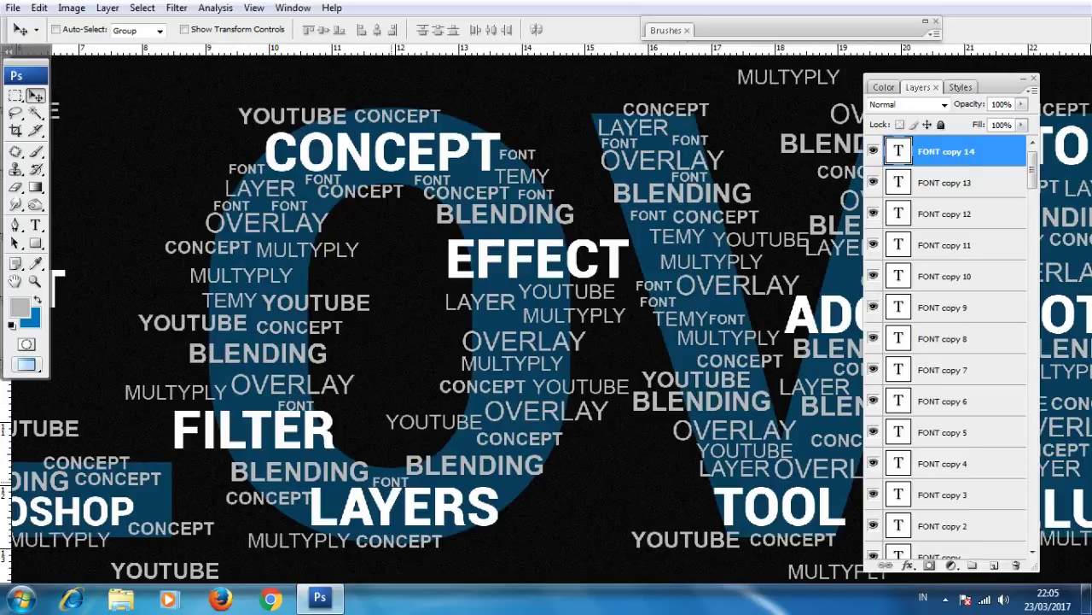
mouse_move(495, 497)
left_mouse_down()
mouse_move(520, 486)
mouse_move(286, 521)
left_mouse_up()
mouse_move(238, 408)
left_mouse_down()
mouse_move(249, 356)
mouse_move(209, 374)
mouse_move(329, 259)
mouse_move(315, 275)
mouse_move(488, 286)
mouse_move(500, 318)
mouse_move(457, 439)
left_mouse_up()
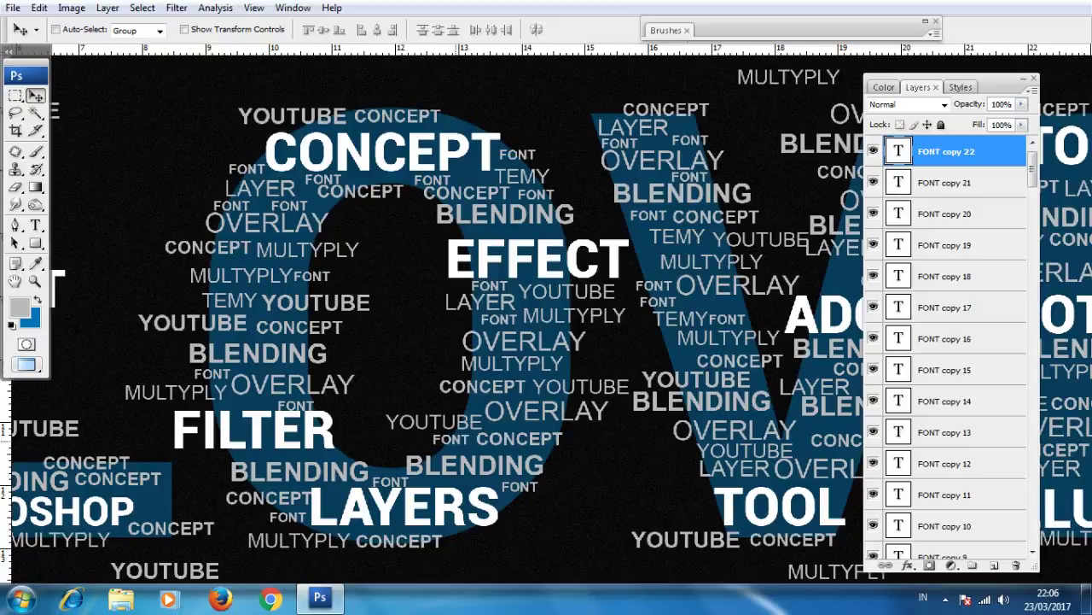
mouse_move(824, 492)
left_mouse_down()
mouse_move(830, 427)
mouse_move(673, 360)
left_mouse_up()
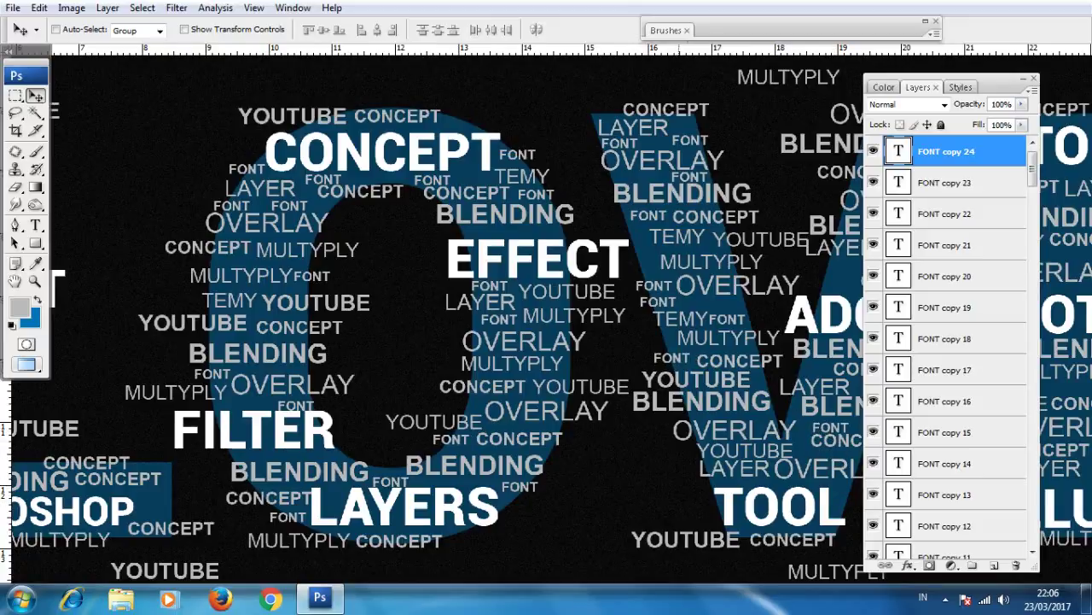
left_click_drag(597, 324, 316, 339)
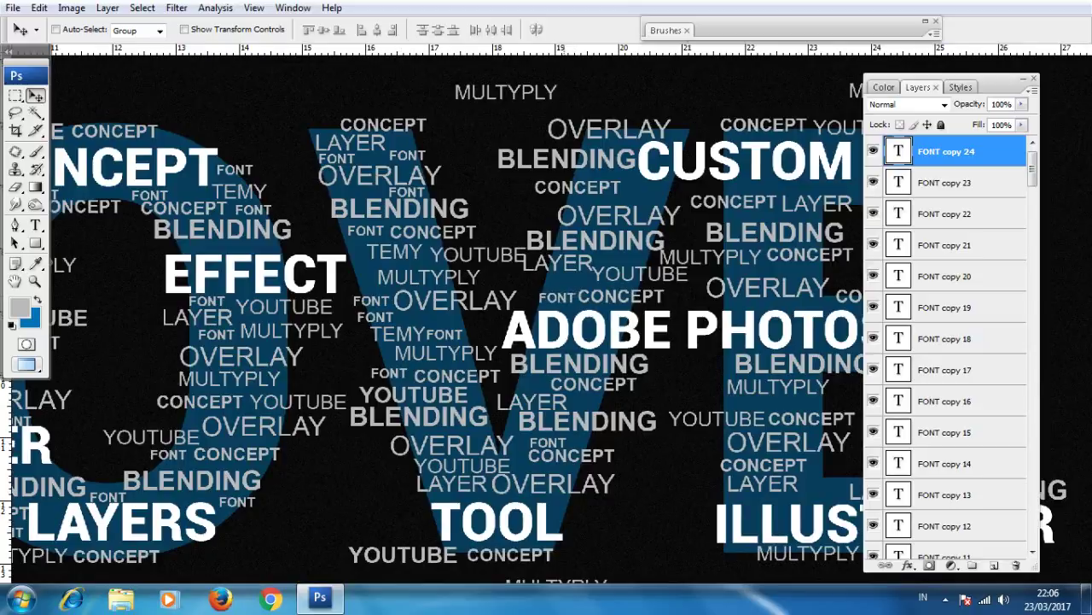
Step: Place more FONT copies before CONCEPT, below CUSTOM, above CONCEPT LAYER, inside the E and near the bottom
left_click_drag(555, 295, 563, 281)
left_click_drag(640, 218, 648, 197)
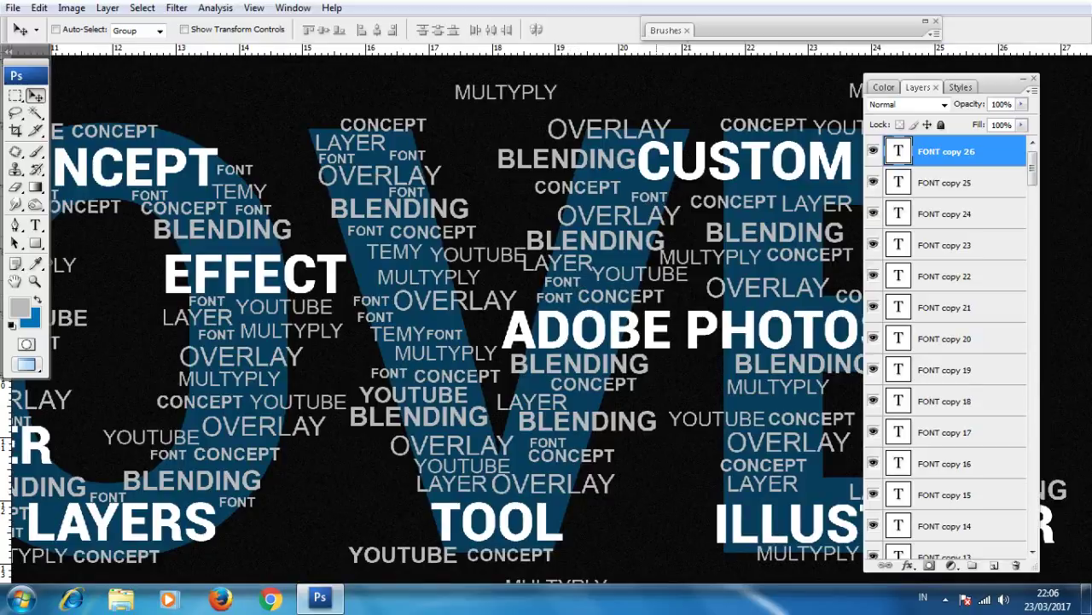
mouse_move(732, 203)
left_mouse_down()
mouse_move(751, 190)
mouse_move(757, 218)
left_mouse_up()
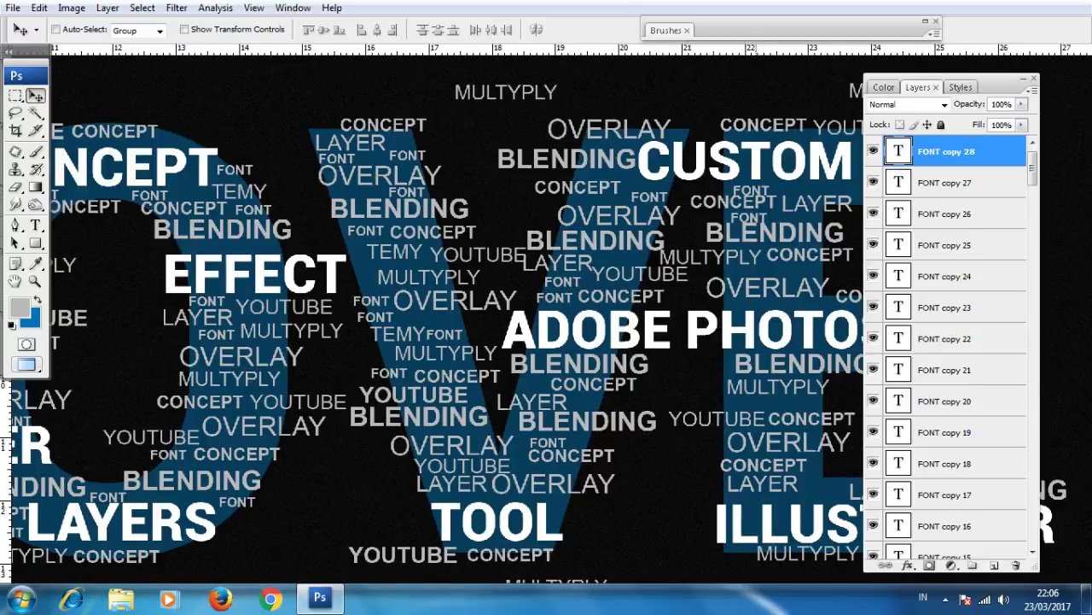
left_click_drag(774, 265, 751, 305)
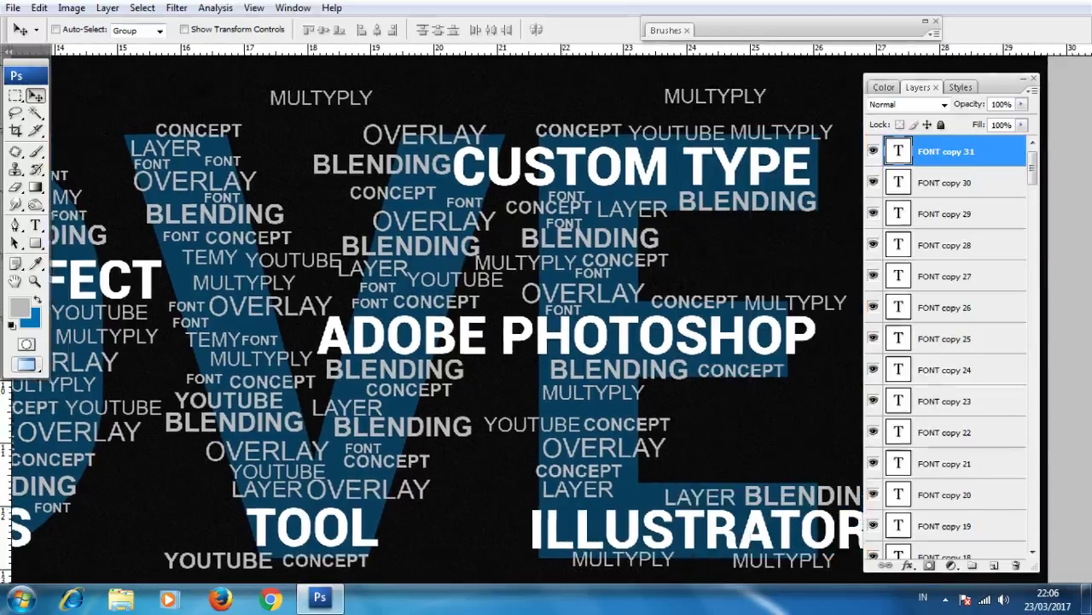
scroll(427, 342, "right", 1)
left_click_drag(574, 386, 551, 407)
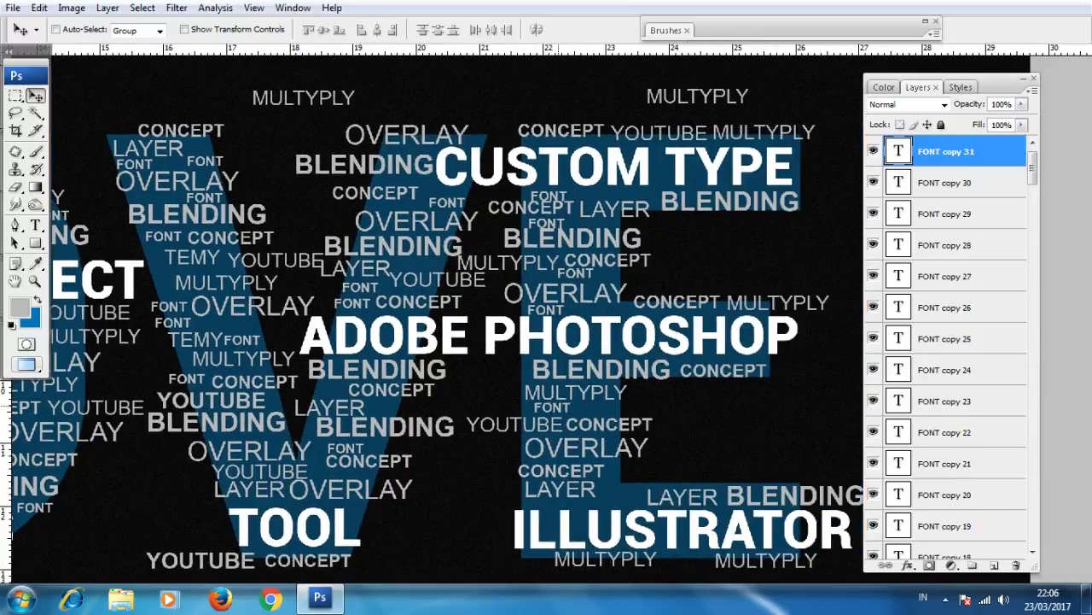
left_click_drag(613, 408, 719, 226)
left_click_drag(636, 469, 619, 495)
Step: Resize the bottom FONT word to 8 pt and nudge it above ILLUSTRATOR
key("t")
double_click(619, 496)
left_click(316, 30)
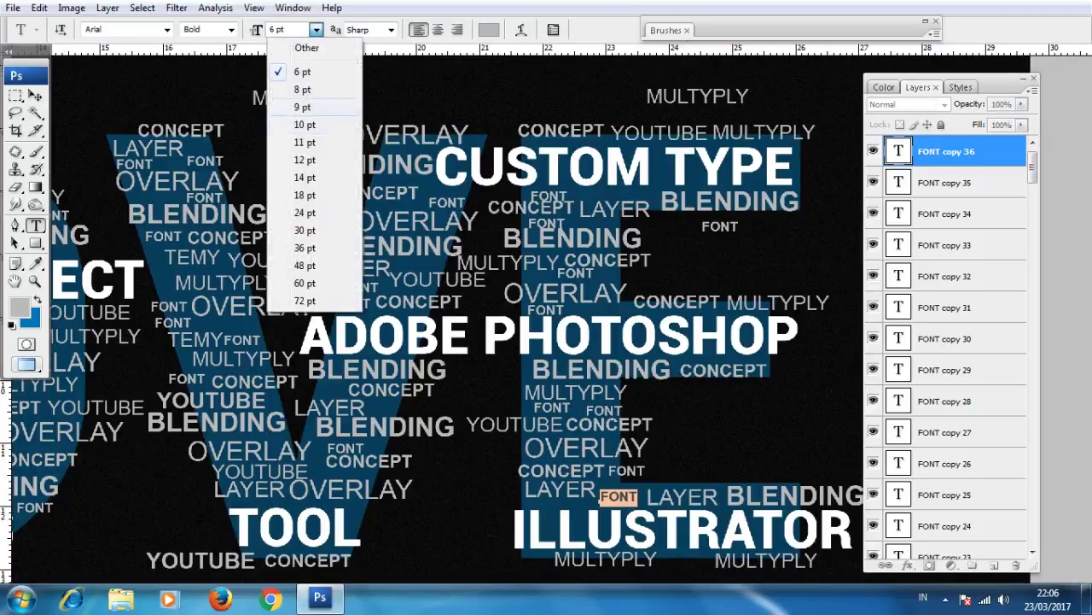
left_click(302, 107)
left_click(316, 30)
left_click(302, 89)
left_click_drag(622, 496, 618, 500)
key("ctrl+Return")
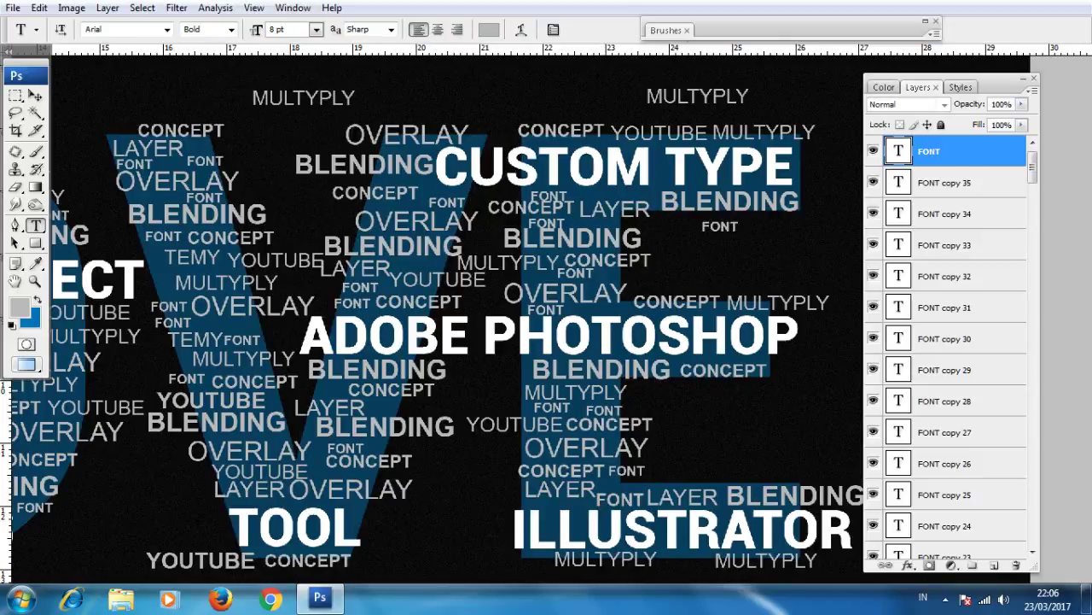
Step: Alt-drag FONT copies into gaps beside TOOL and PHOTOSHOP
left_click_drag(627, 468, 773, 370)
mouse_move(687, 410)
left_mouse_down()
mouse_move(519, 422)
mouse_move(543, 307)
mouse_move(393, 229)
mouse_move(426, 388)
mouse_move(277, 386)
mouse_move(195, 240)
mouse_move(235, 155)
mouse_move(304, 97)
mouse_move(460, 169)
mouse_move(648, 174)
mouse_move(696, 143)
left_mouse_up()
left_click(315, 96, "ctrl+alt")
mouse_move(478, 399)
left_mouse_down()
mouse_move(405, 485)
mouse_move(401, 436)
mouse_move(141, 444)
mouse_move(130, 484)
mouse_move(214, 509)
mouse_move(183, 407)
mouse_move(124, 378)
mouse_move(174, 344)
mouse_move(240, 237)
mouse_move(141, 208)
mouse_move(175, 176)
mouse_move(215, 162)
left_mouse_up()
left_click(405, 486, "ctrl+alt")
Step: Shrink the FONT word next to CONCEPT to 6 pt
double_click(215, 164)
left_click(316, 29)
left_click(302, 72)
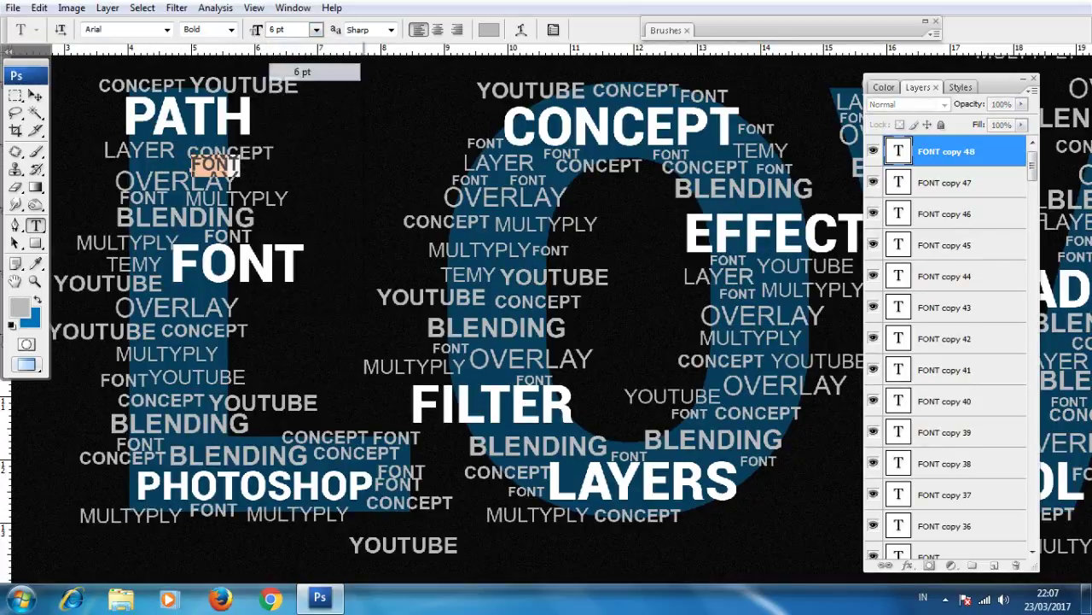
key("ctrl+Return")
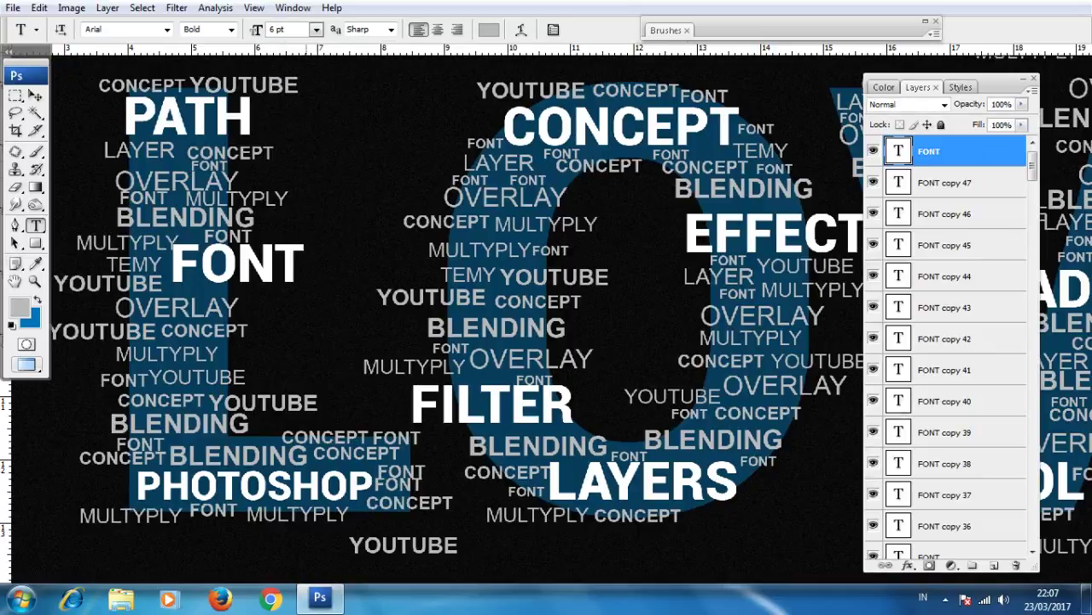
Step: Scatter more FONT copies near LAYER, CONCEPT and BLENDING, then zoom out
mouse_move(209, 165)
left_mouse_down()
mouse_move(162, 165)
mouse_move(211, 138)
mouse_move(569, 180)
left_mouse_up()
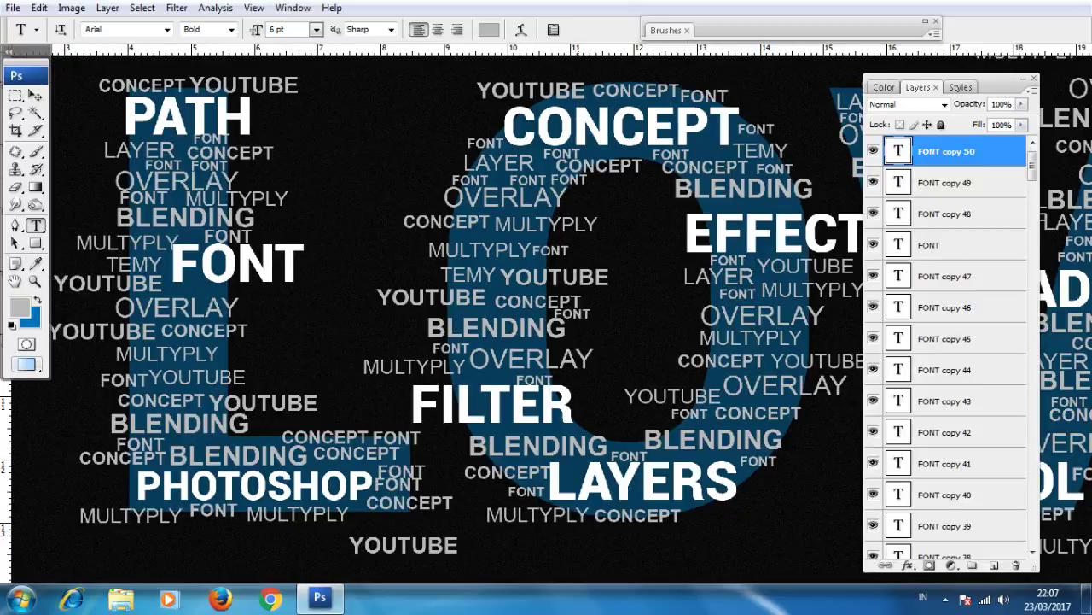
mouse_move(503, 410)
left_mouse_down()
mouse_move(503, 380)
mouse_move(509, 424)
mouse_move(578, 429)
left_mouse_up()
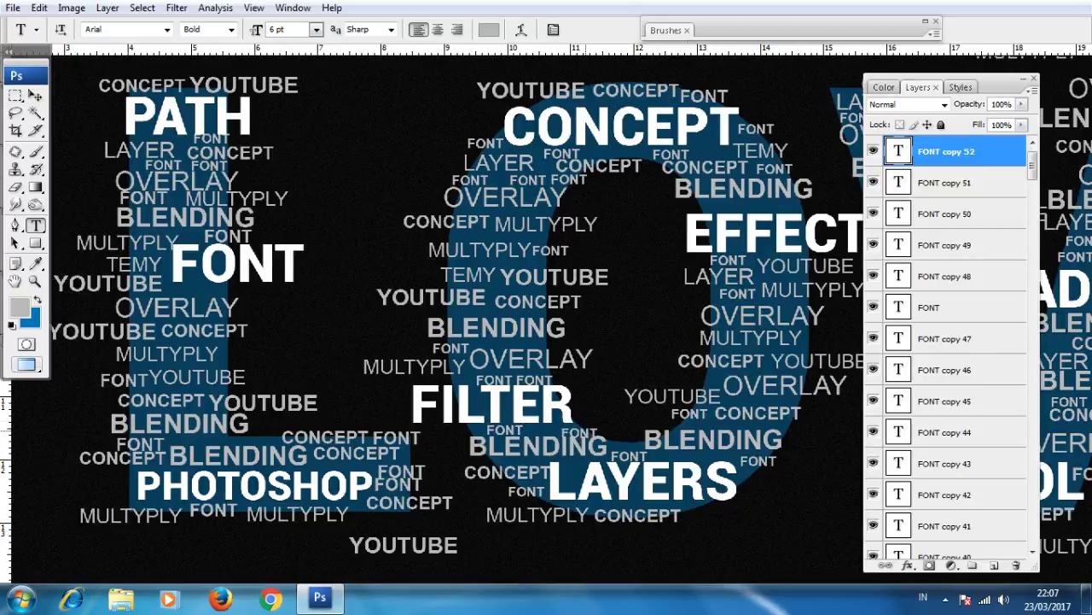
mouse_move(578, 429)
left_mouse_down()
mouse_move(704, 508)
mouse_move(720, 452)
left_mouse_up()
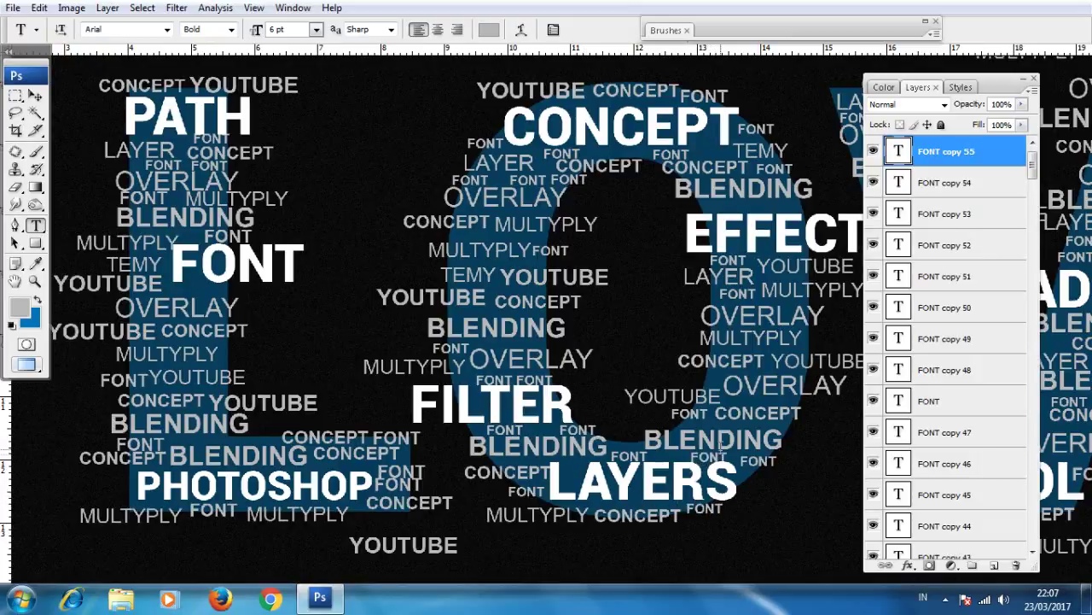
left_click_drag(682, 342, 280, 354)
key("z")
key("ctrl+minus")
key("ctrl+minus")
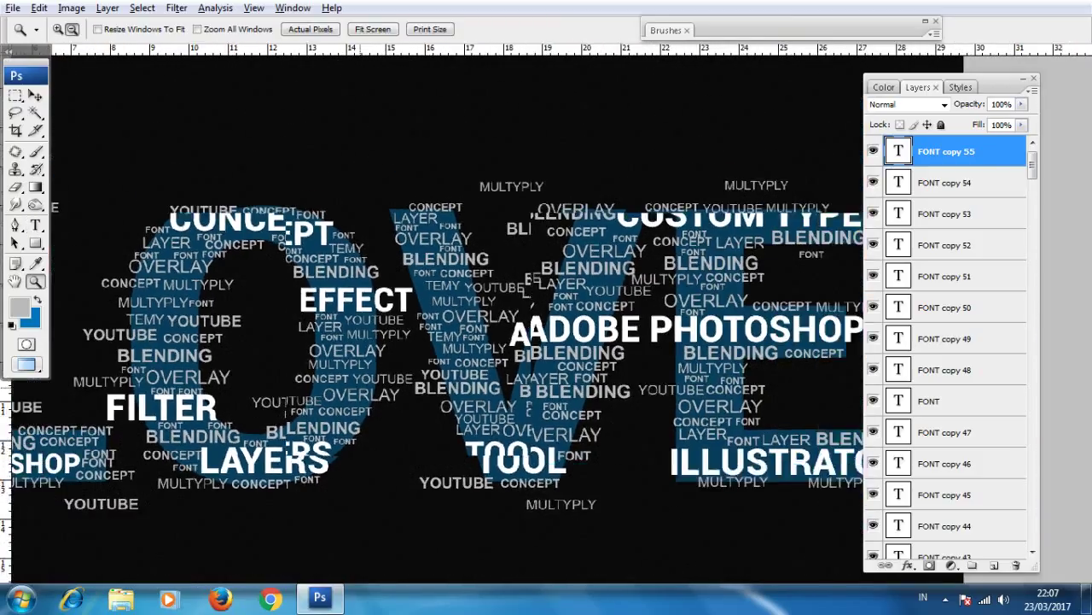
key("ctrl+minus")
key("ctrl+minus")
Step: Alt-drag CONCEPT copies to the right side, above and below the LOVE letters
key("v")
mouse_move(402, 405)
left_mouse_down()
mouse_move(751, 394)
mouse_move(778, 299)
left_mouse_up()
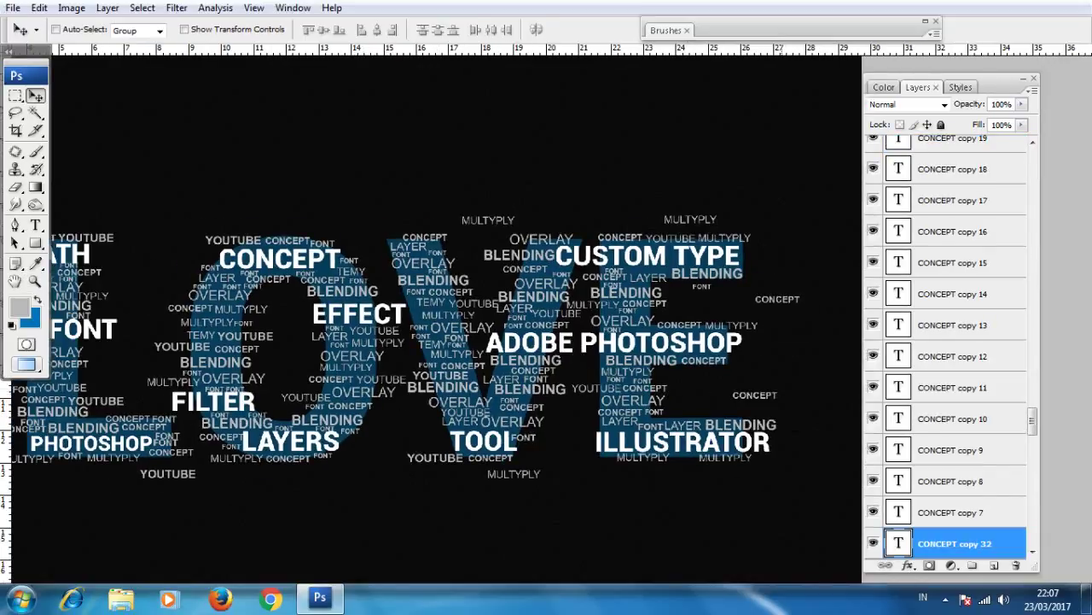
mouse_move(608, 236)
left_mouse_down()
mouse_move(561, 216)
mouse_move(316, 216)
mouse_move(582, 216)
mouse_move(229, 258)
mouse_move(406, 266)
mouse_move(220, 440)
mouse_move(364, 484)
left_mouse_up()
mouse_move(364, 484)
left_mouse_down()
mouse_move(666, 433)
mouse_move(398, 412)
left_mouse_up()
Step: Zoom out to the whole canvas, select all word-cloud text layers and group them as Group 2
key("z")
key("ctrl+minus")
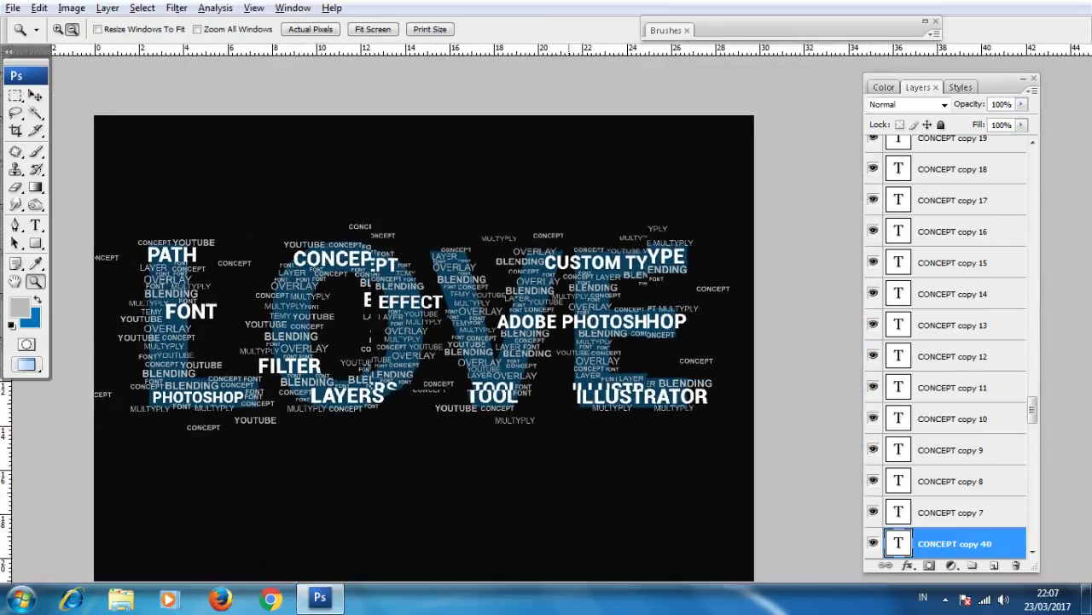
key("ctrl+minus")
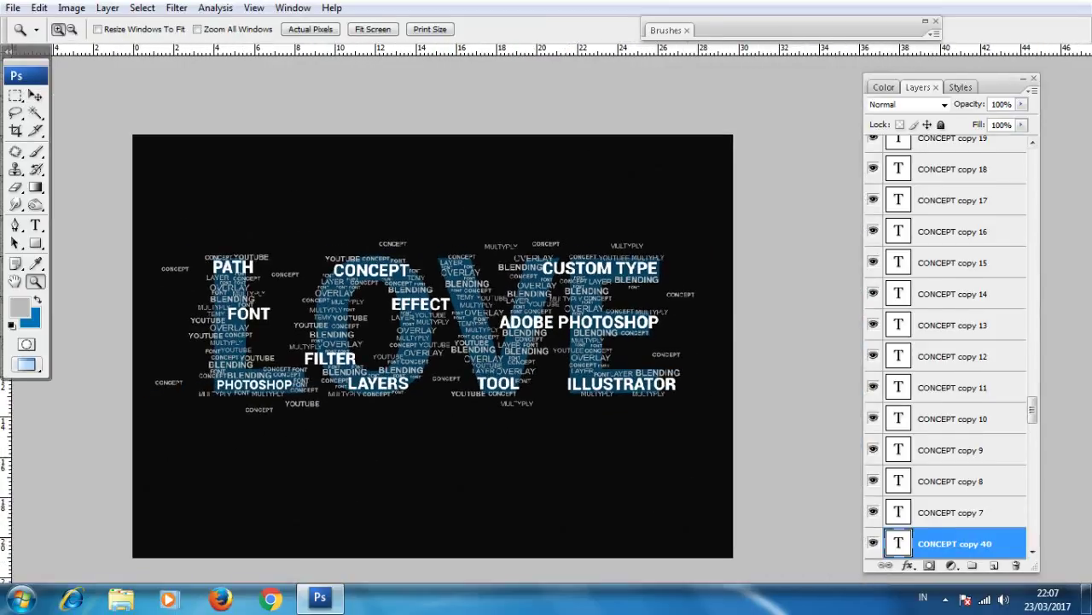
scroll(947, 342, "down", 1)
scroll(947, 341, "up", 5)
scroll(947, 341, "up", 5)
scroll(948, 341, "up", 3)
scroll(948, 342, "down", 2)
scroll(947, 341, "down", 3)
scroll(948, 341, "down", 5)
scroll(947, 341, "down", 10)
scroll(947, 341, "down", 10)
scroll(947, 342, "down", 10)
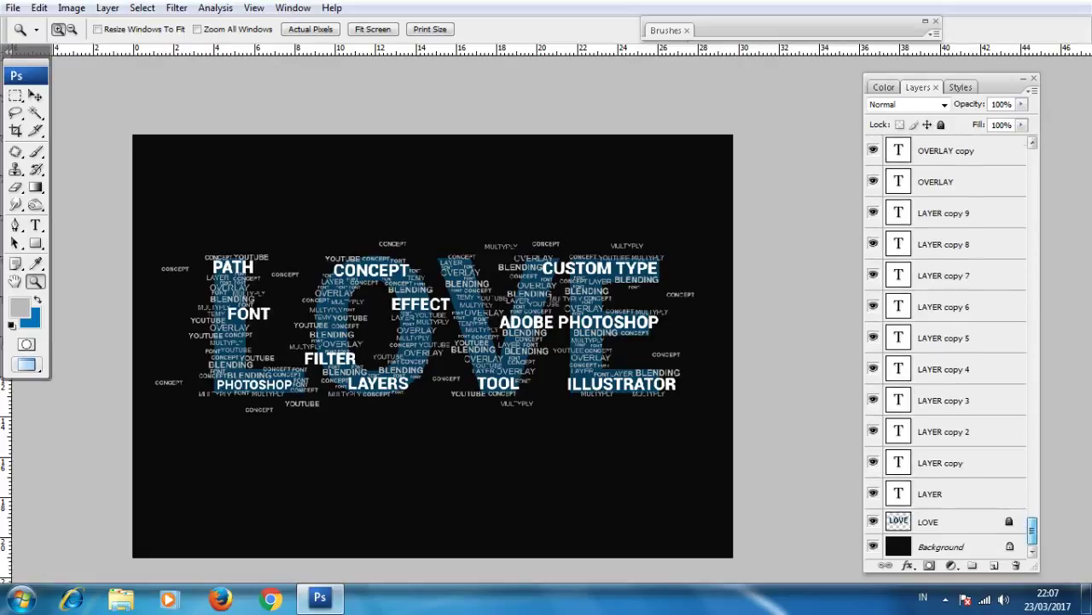
left_click(948, 493, "shift")
key("ctrl+g")
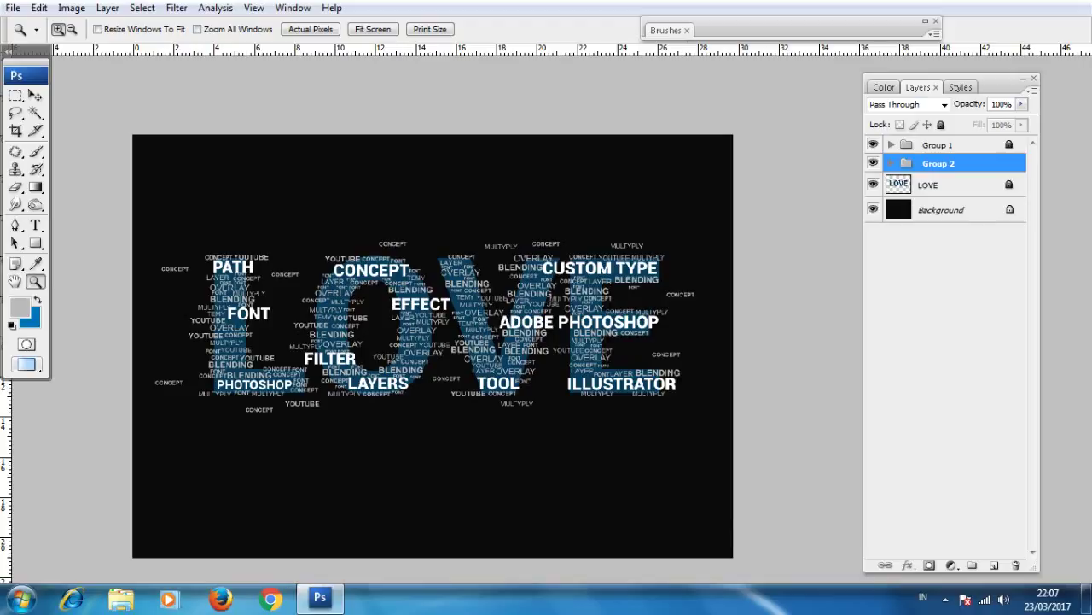
Step: Unlock Group 1, select it with Group 2, and merge both into one layer
left_click(938, 145)
key("slash")
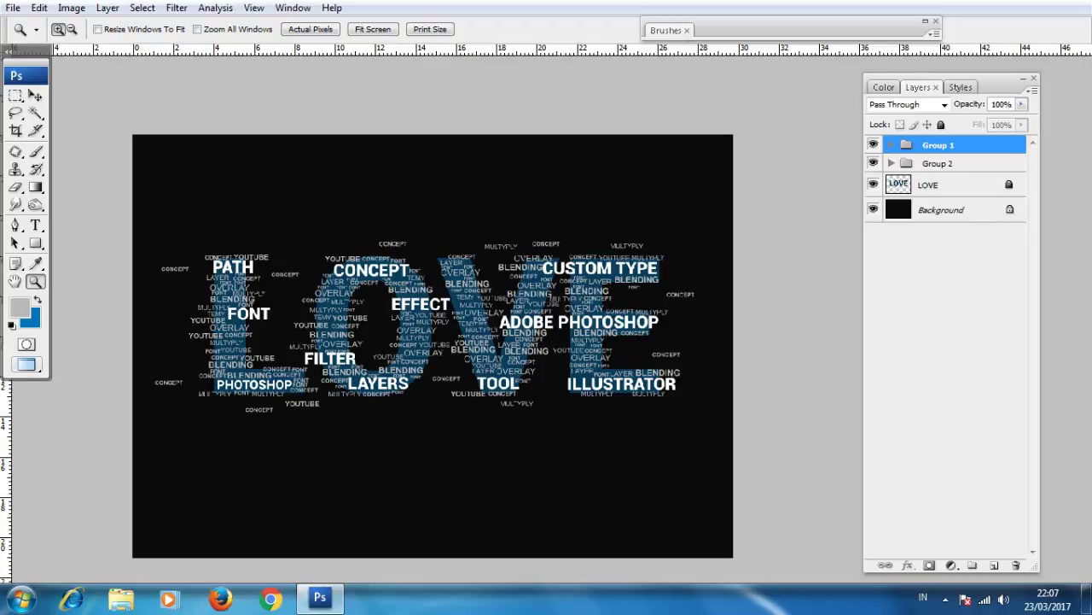
left_click(938, 163)
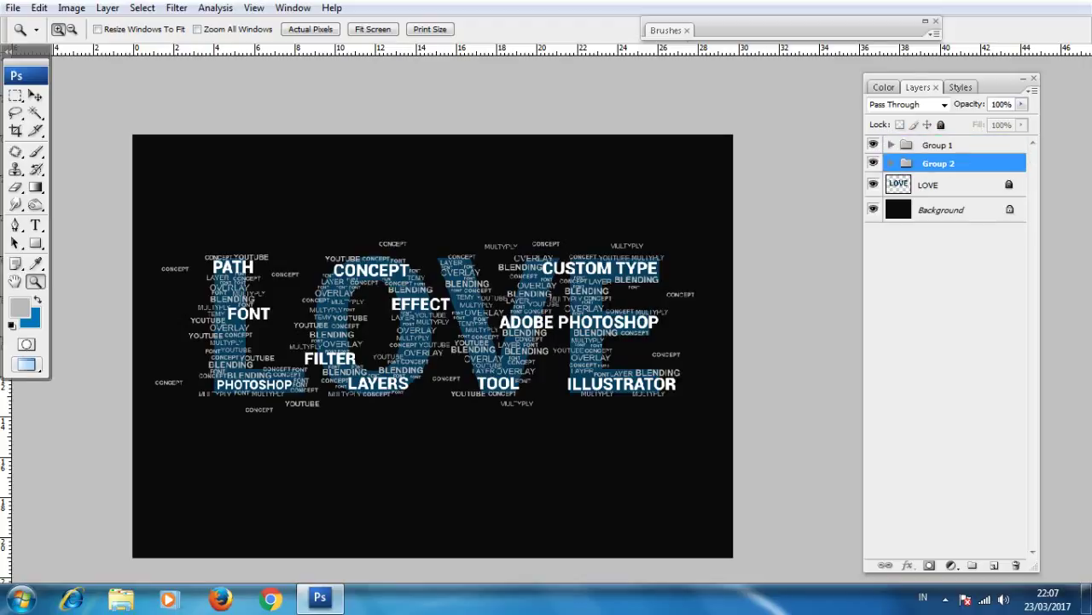
left_click(938, 145, "shift")
left_click(1033, 90)
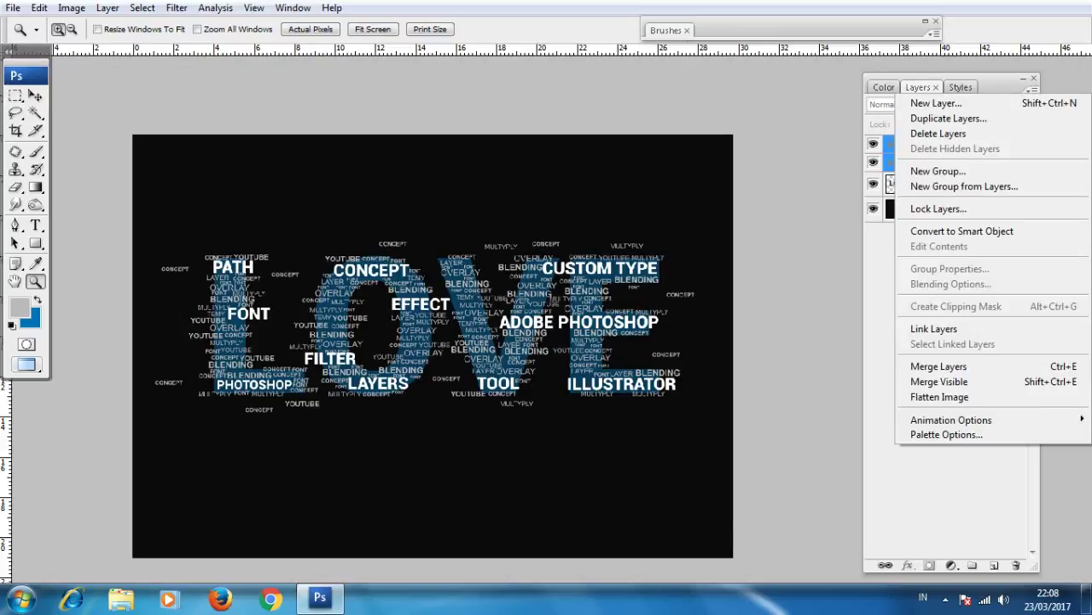
left_click(939, 366)
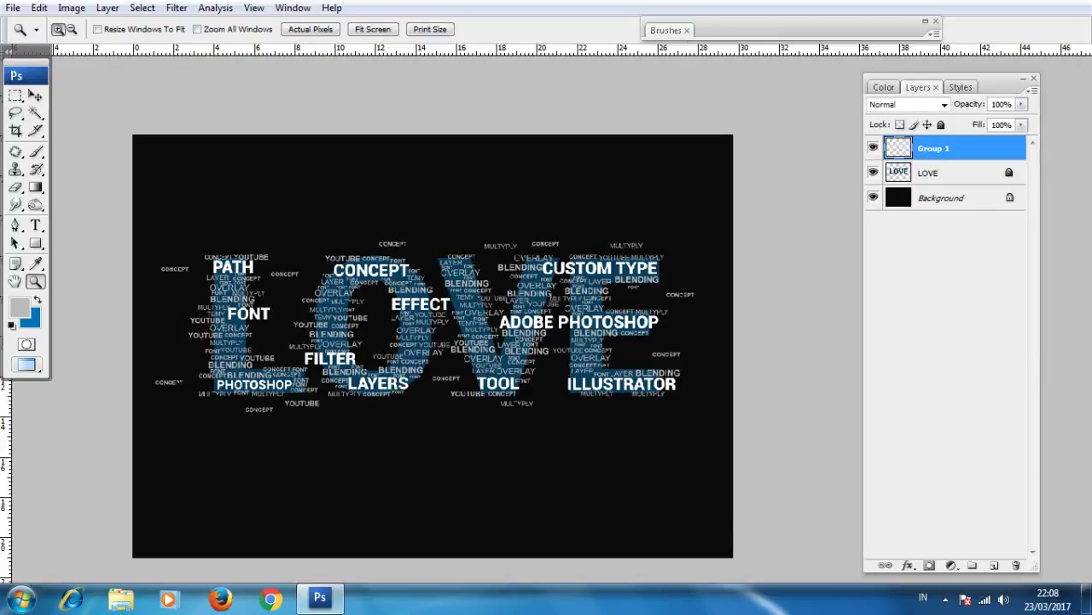
Step: Select the LOVE layer and open, then dismiss, its layer commands menu
left_click(939, 173)
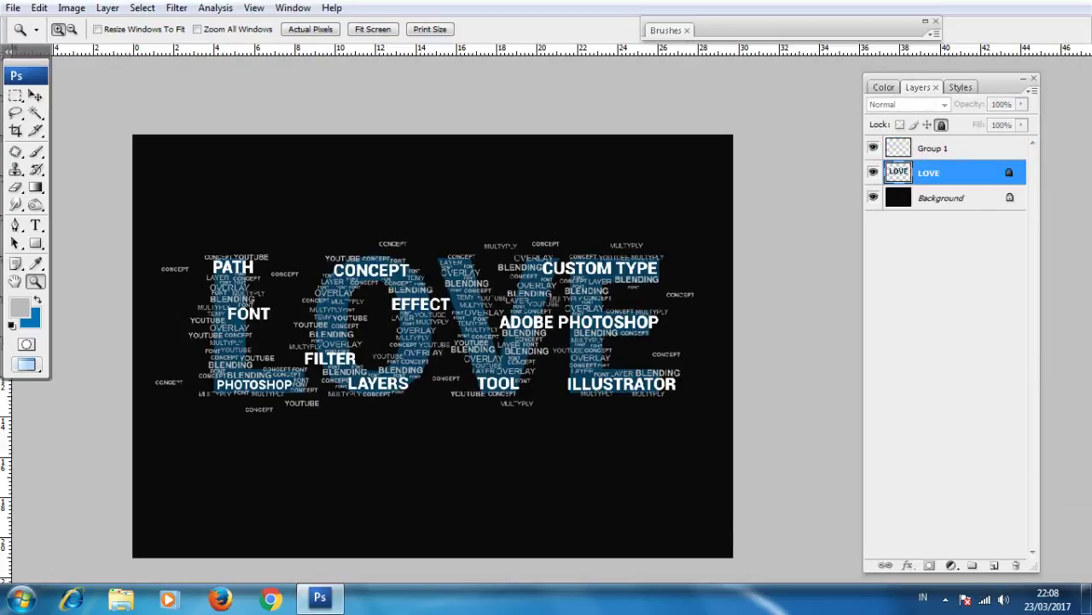
right_click(909, 177)
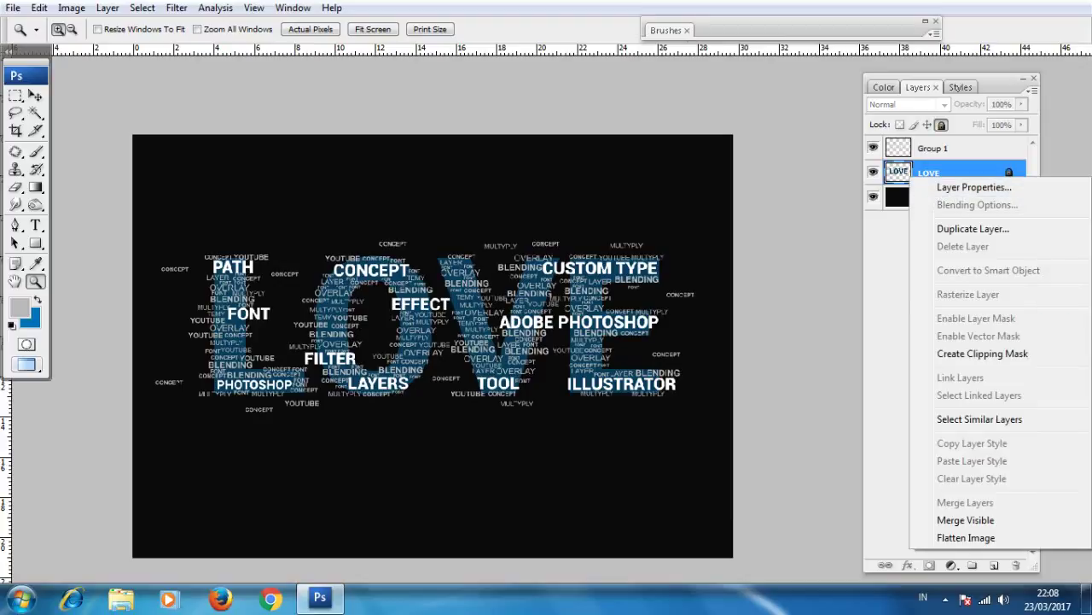
key("Escape")
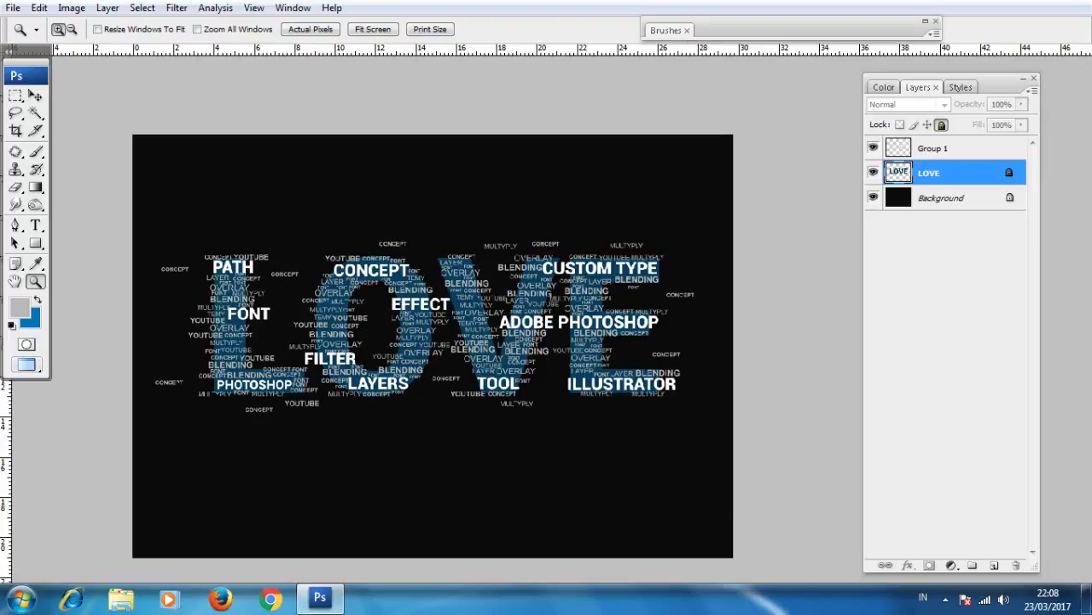
Step: Unlock LOVE, load its letter pixels as a selection, hide it and select Group 1
key("slash")
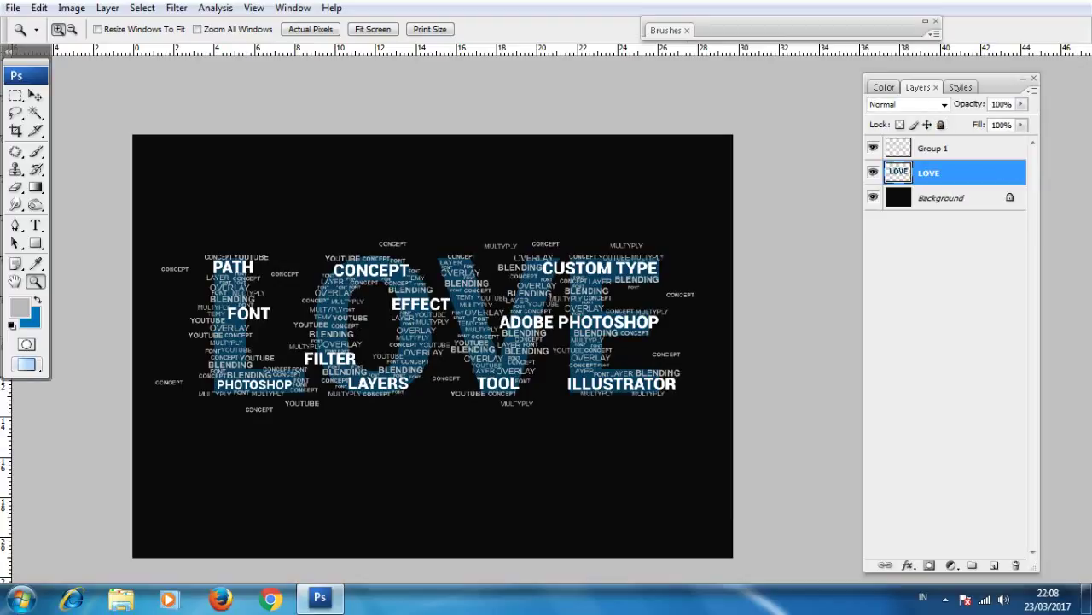
right_click(898, 171)
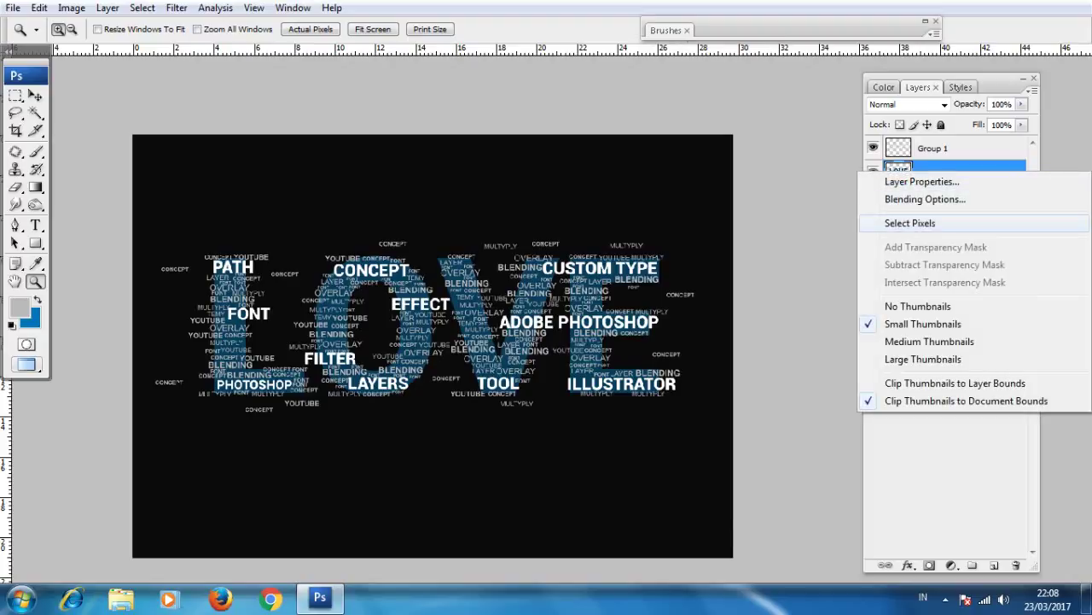
left_click(910, 223)
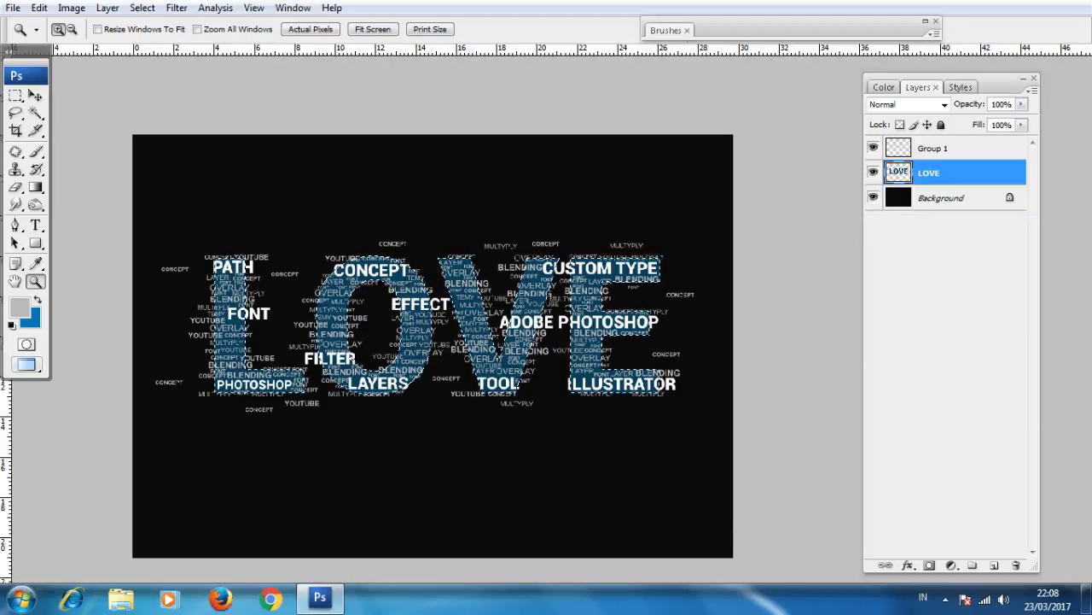
left_click(872, 173)
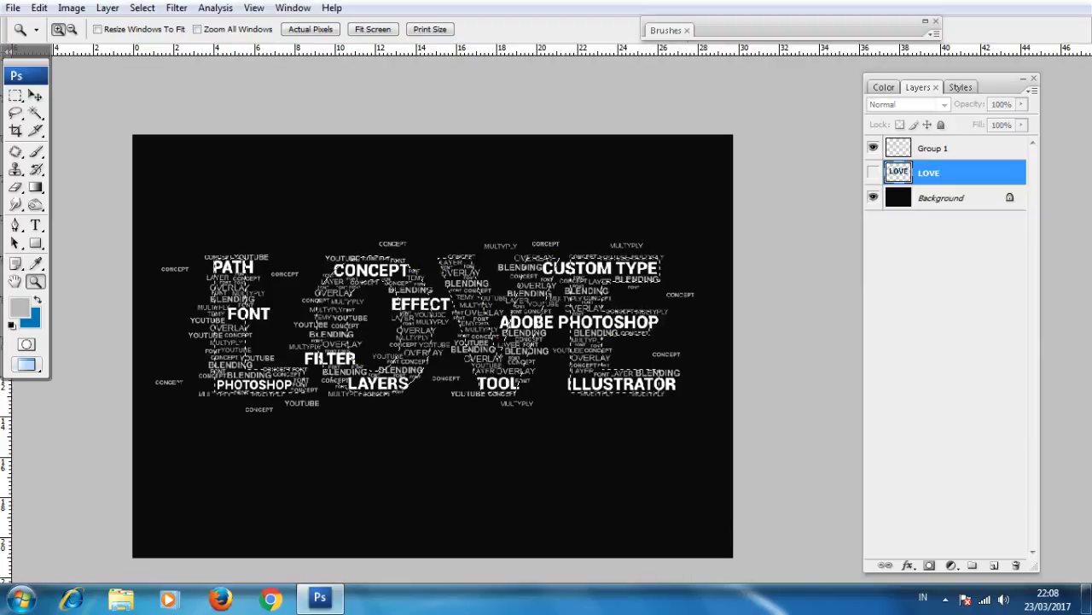
left_click(933, 148)
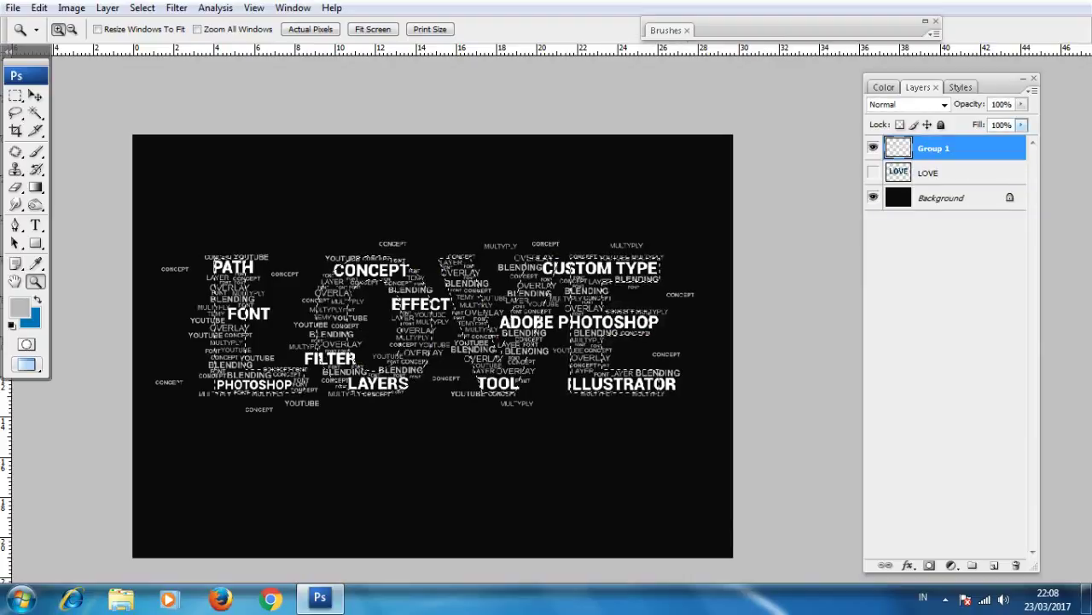
Step: Copy the LOVE-shaped word cloud to a new layer, then undo it and reselect Group 1
key("ctrl+j")
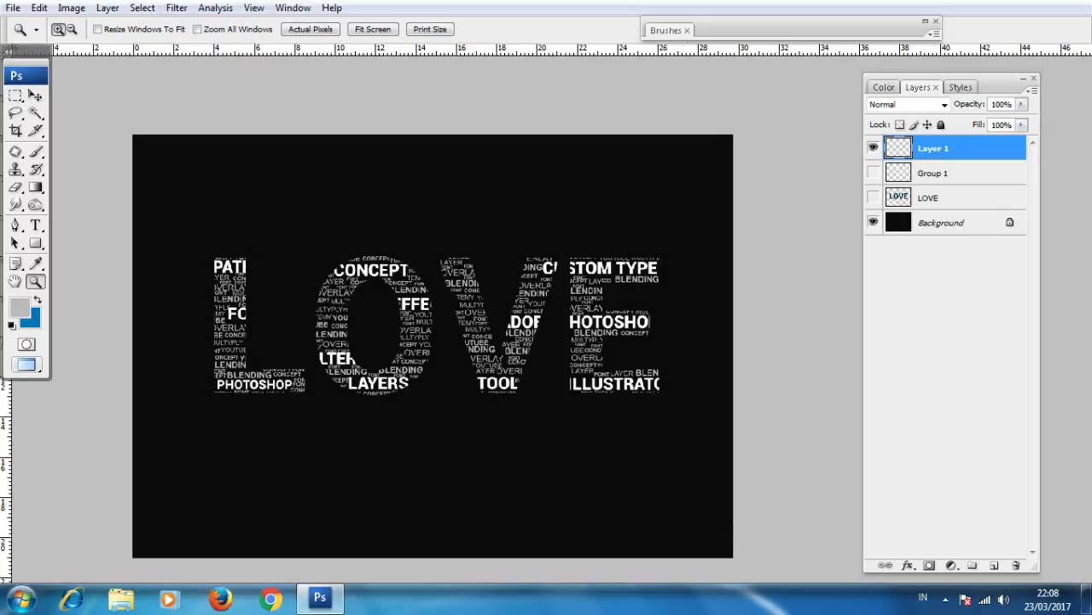
key("ctrl+alt+z")
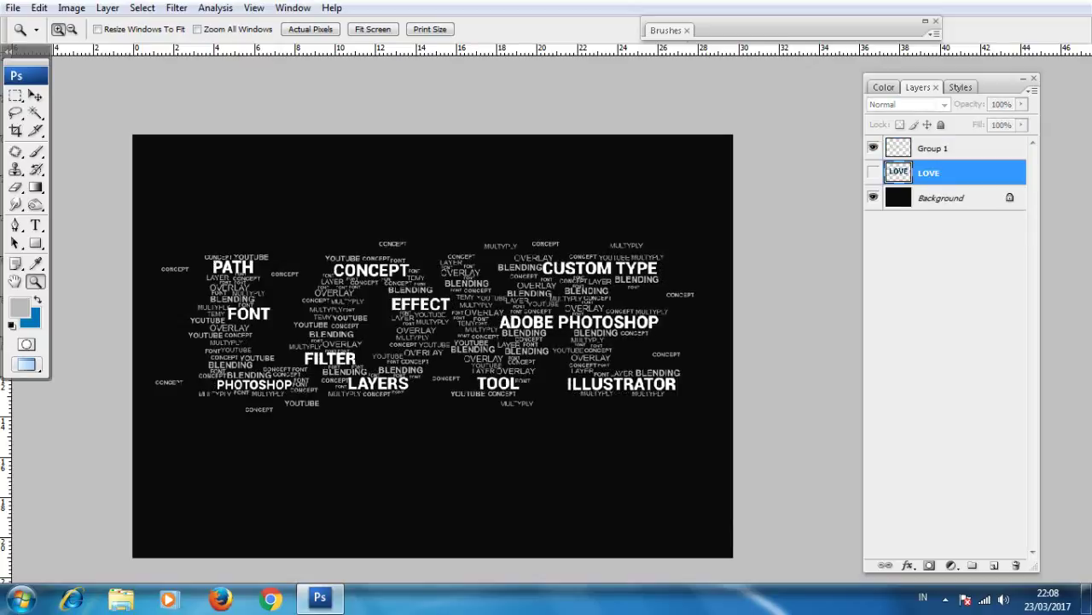
left_click(933, 148)
Step: Give Group 1 a white Colour Overlay layer style
double_click(973, 148)
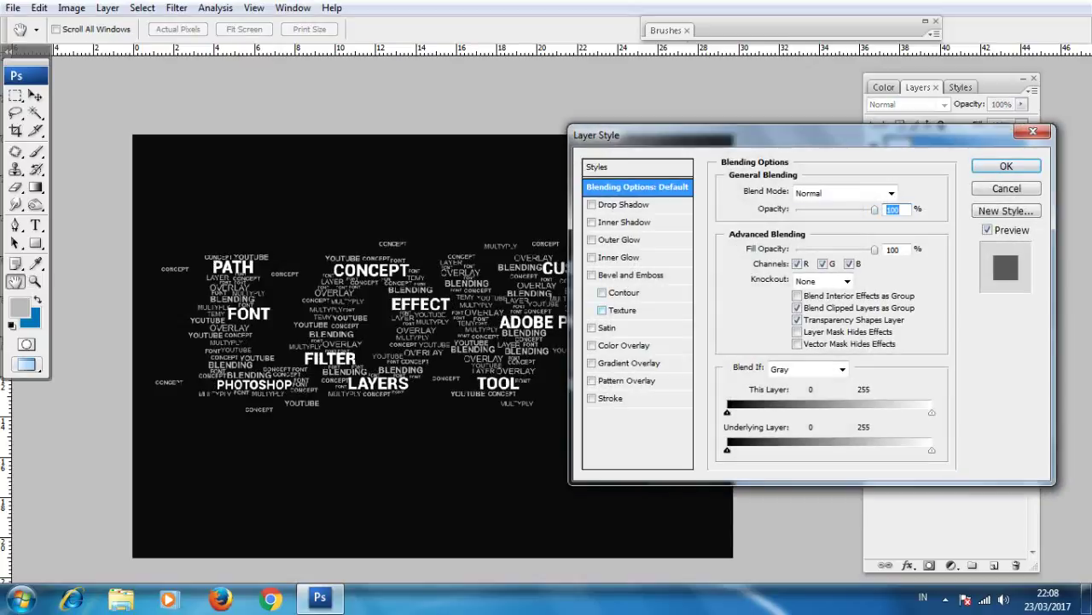
left_click(624, 345)
left_click(892, 192)
left_click(680, 206)
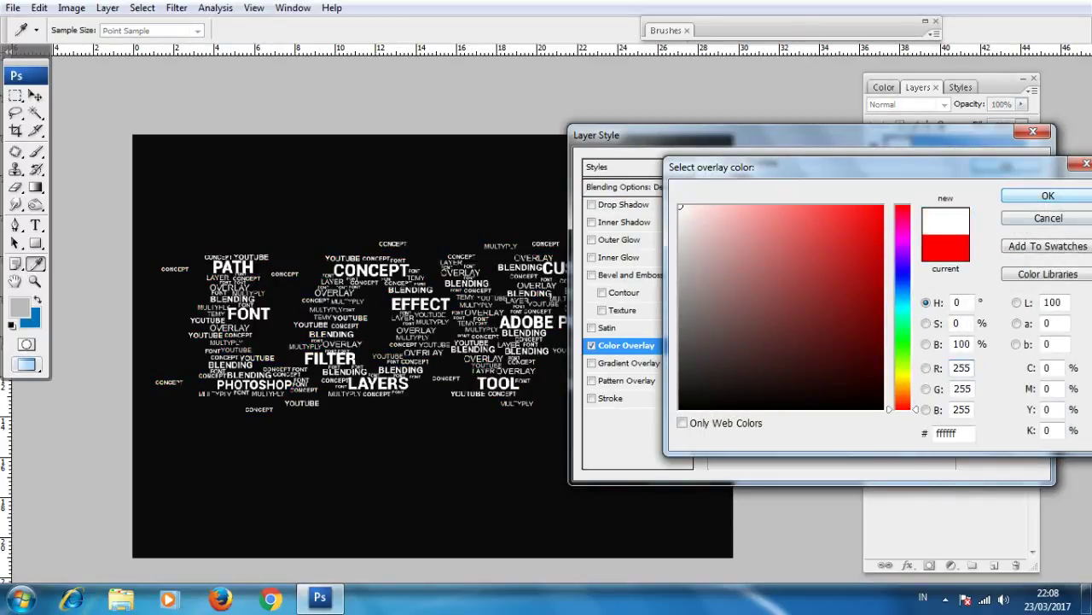
key("Return")
key("Return")
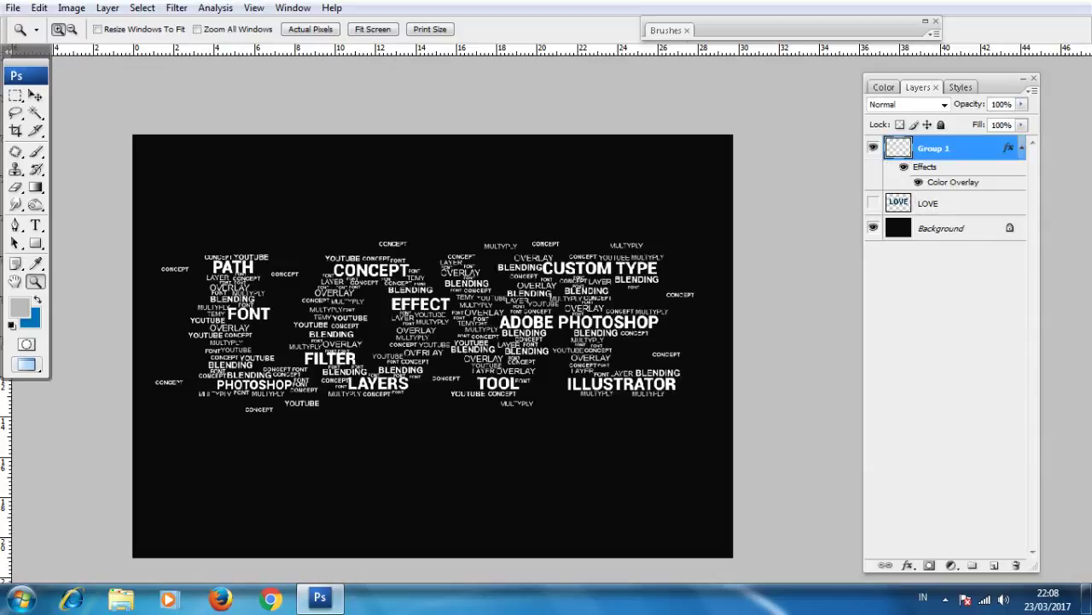
Step: Add a new empty layer and merge the word-cloud group into it as Layer 1
left_click(995, 565)
key("shift+alt+bracketleft")
key("ctrl+e")
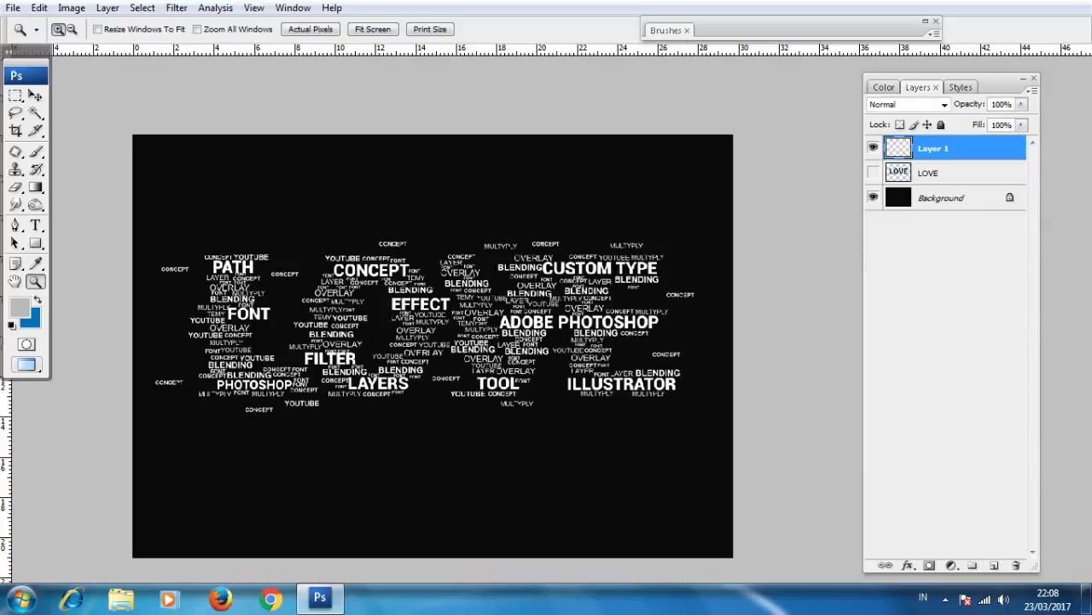
Step: Load the LOVE letter shapes as a selection and copy the word cloud inside them to Layer 2
right_click(898, 172)
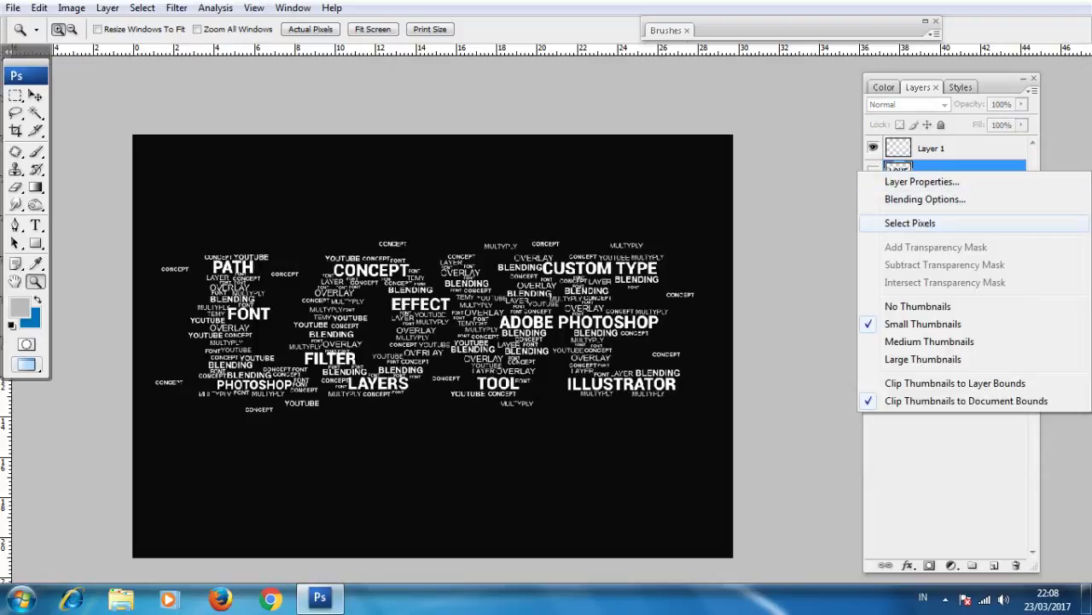
left_click(910, 222)
left_click(873, 148)
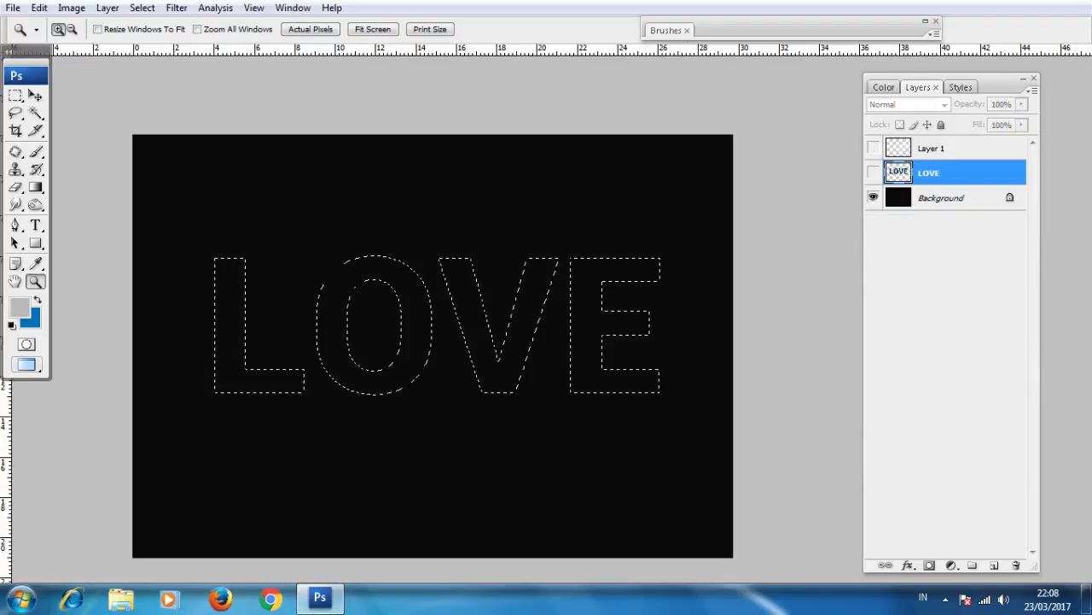
left_click(933, 147)
left_click(873, 147)
key("ctrl+d")
key("ctrl+shift+alt+n")
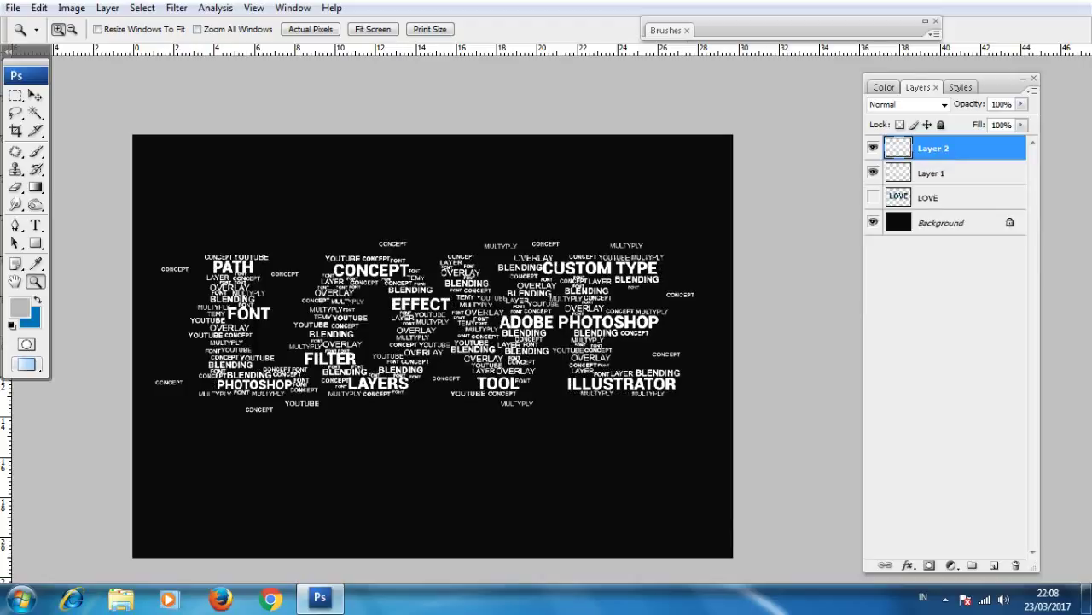
left_click(874, 172)
left_click(873, 173)
left_click(933, 172)
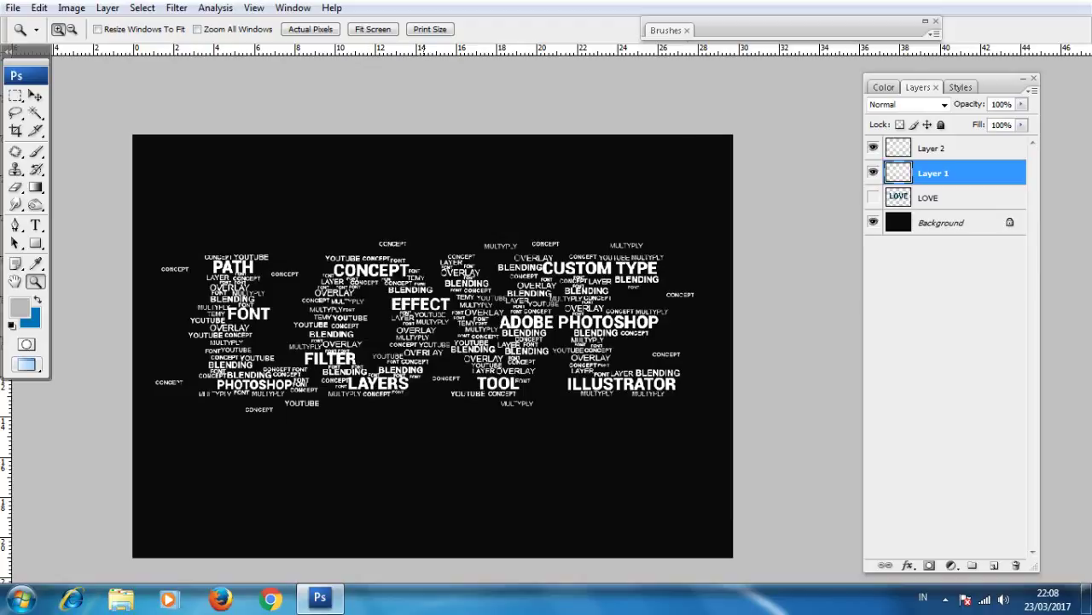
key("ctrl+plus")
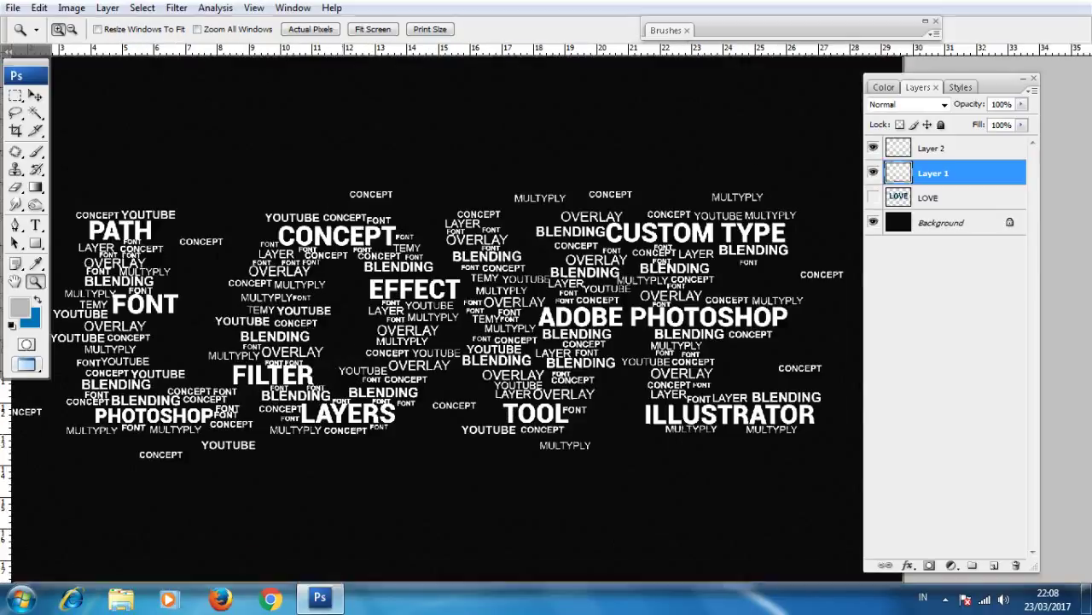
Step: Streak Layer 1's word cloud horizontally with a Motion Blur at 0° angle and 18 pixels distance
key("ctrl+plus")
left_click(177, 8)
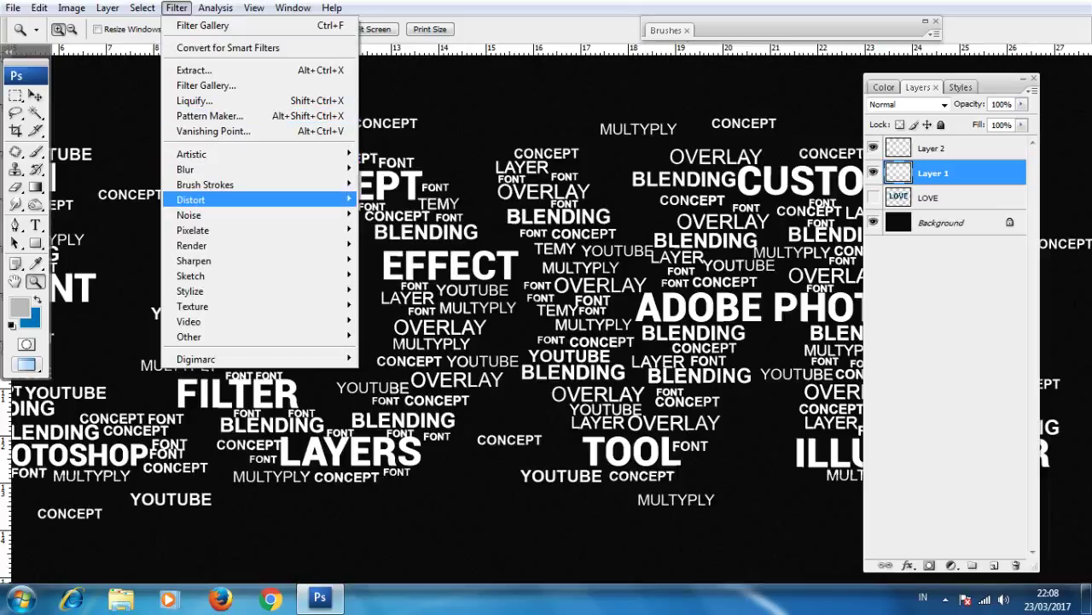
mouse_move(256, 169)
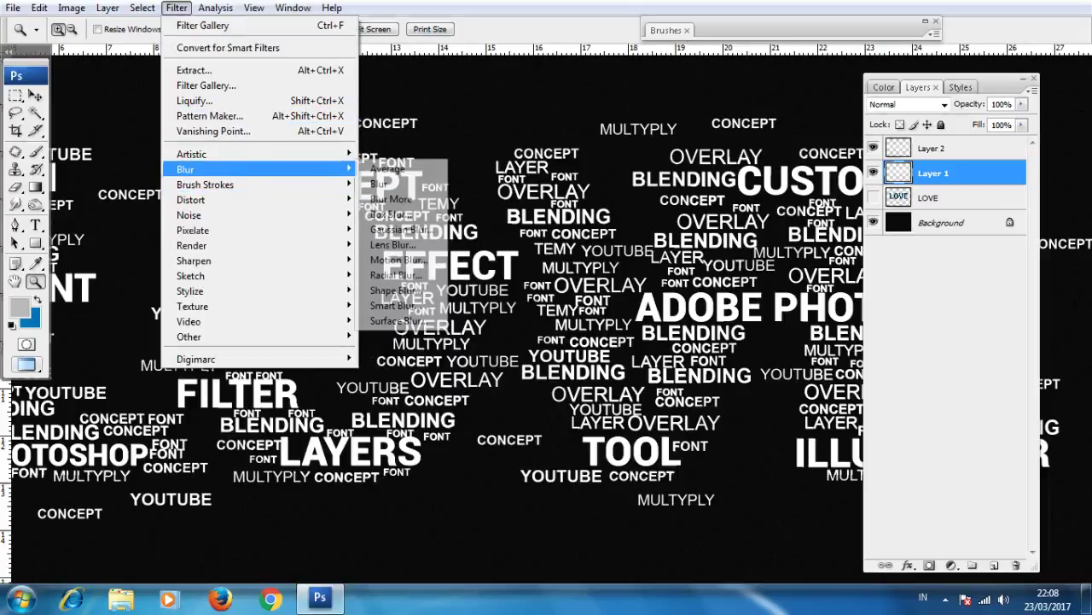
left_click(399, 259)
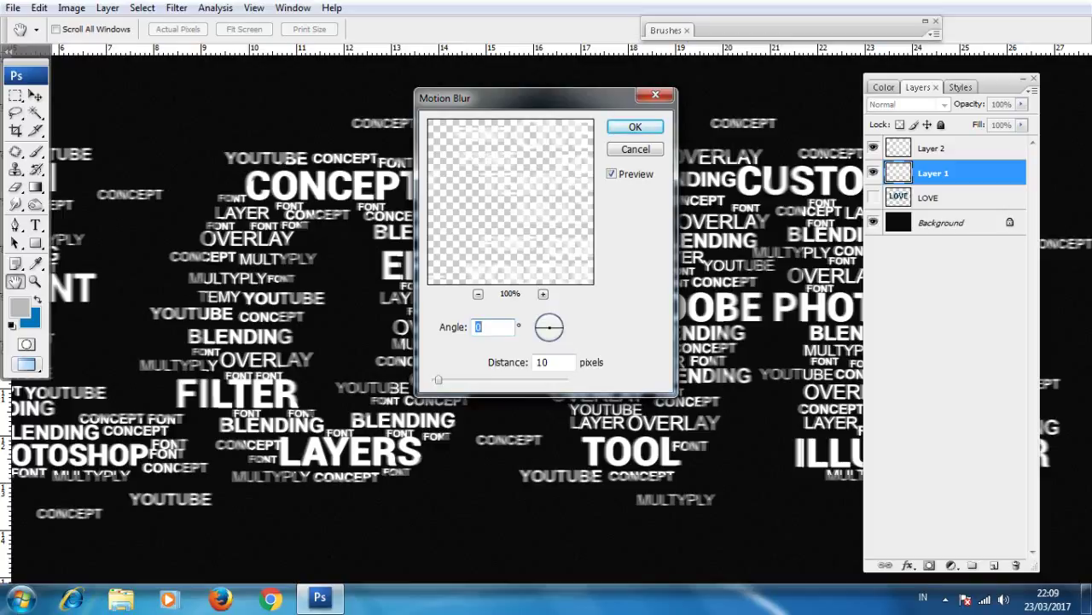
key("Tab")
key("Up")
key("Up")
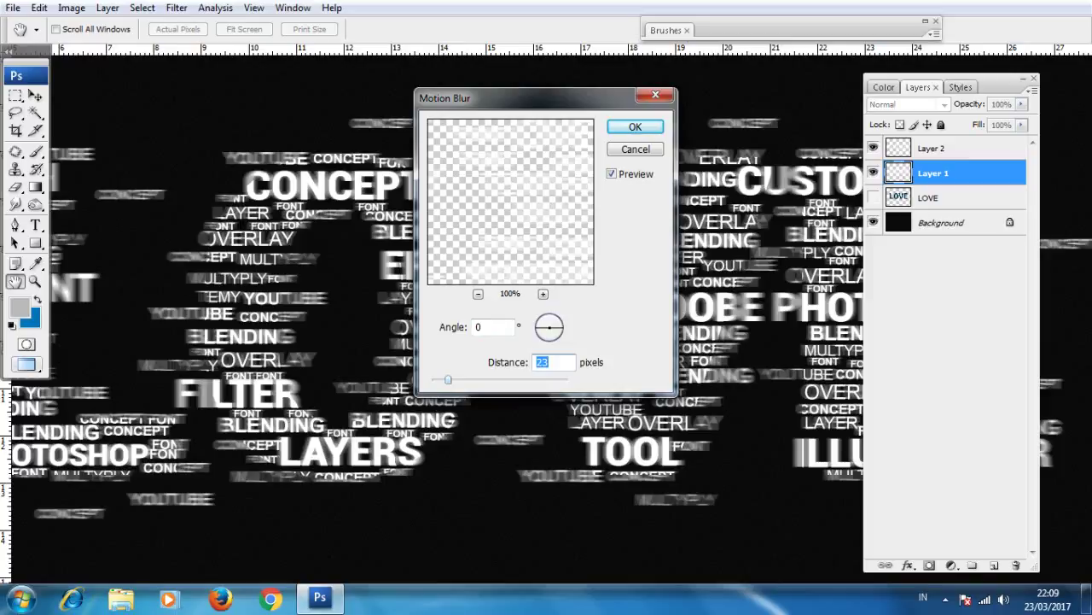
key("Down")
key("Down")
key("Down")
key("Down")
key("Down")
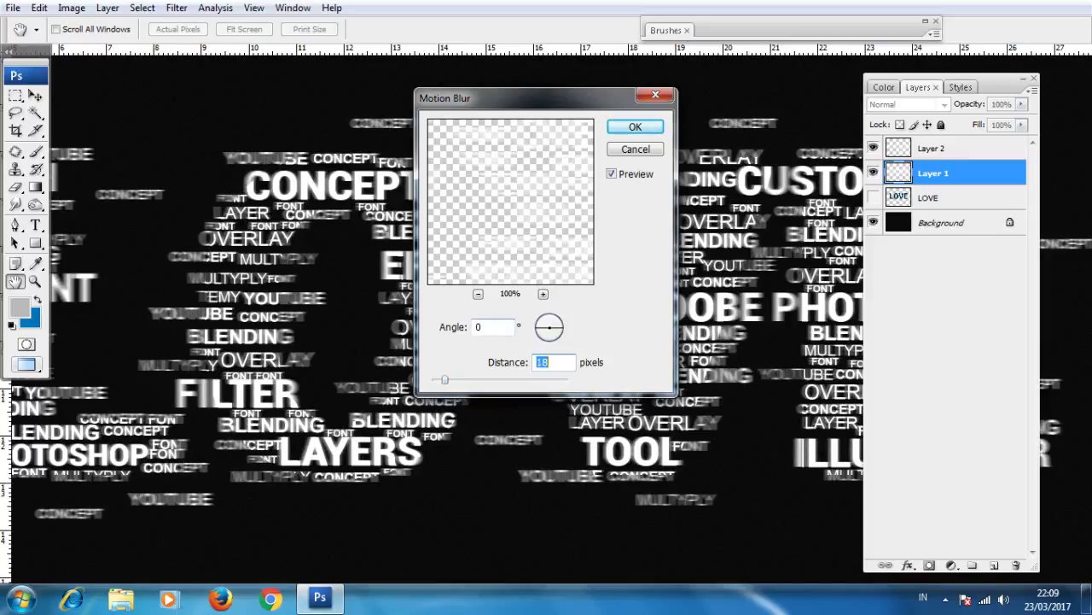
key("Return")
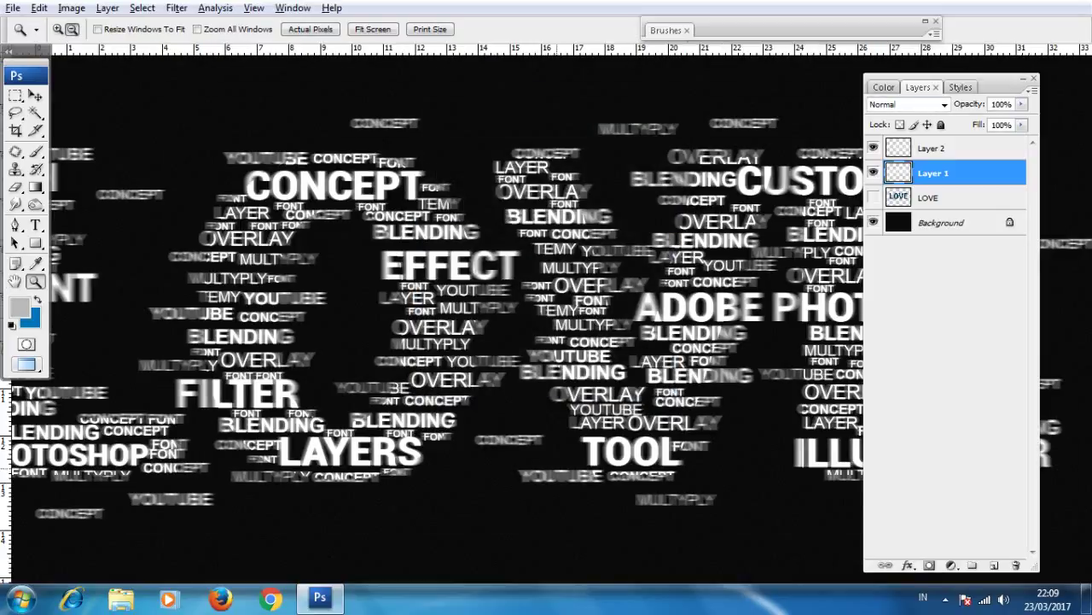
key("ctrl+minus")
key("ctrl+minus")
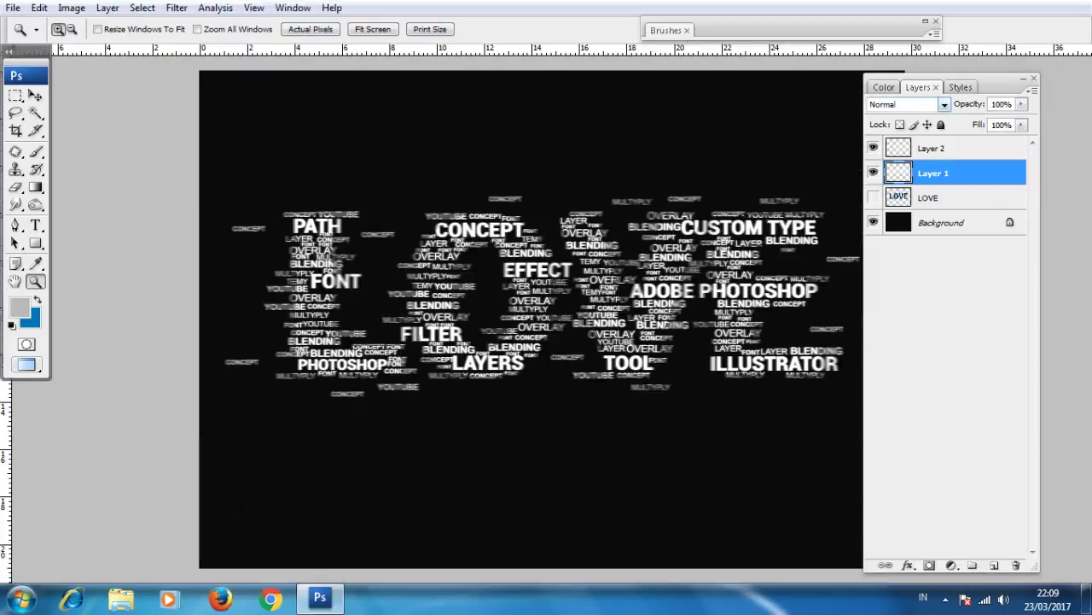
Step: Set the blurred Layer 1 to Screen blending at 18% opacity
left_click(944, 104)
key("Return")
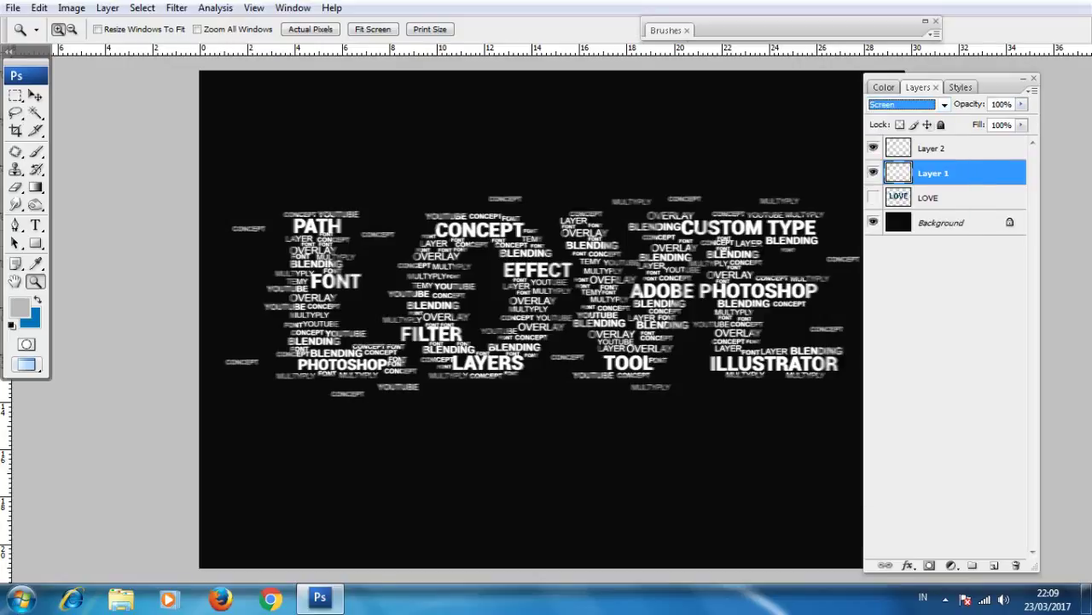
left_click_drag(1022, 103, 952, 120)
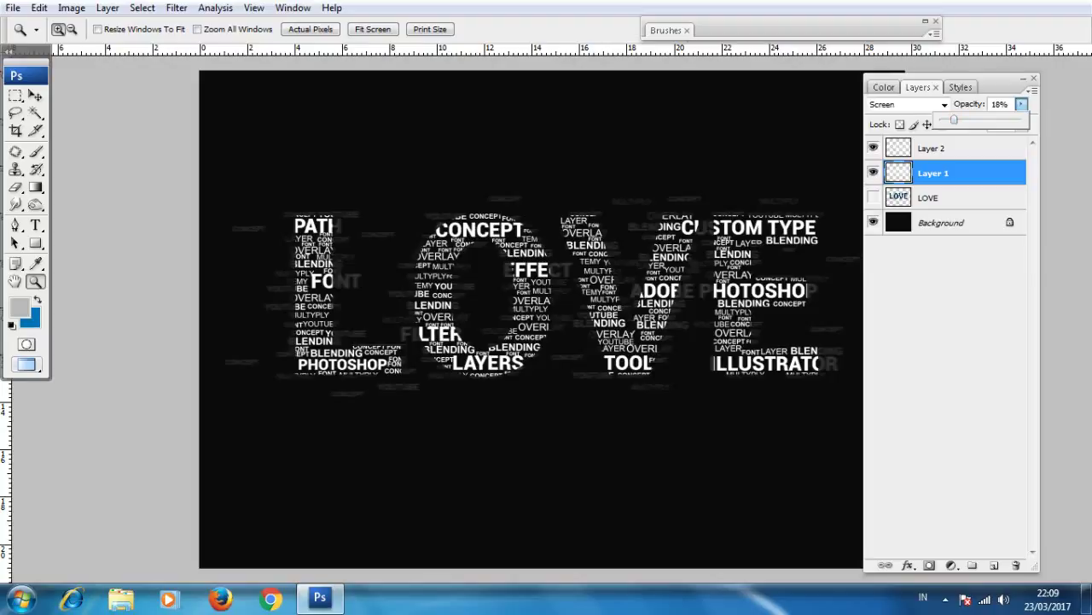
Step: Merge the blurred Layer 1 with the LOVE text layer into Layer 2
left_click(933, 148)
left_click(933, 172, "shift")
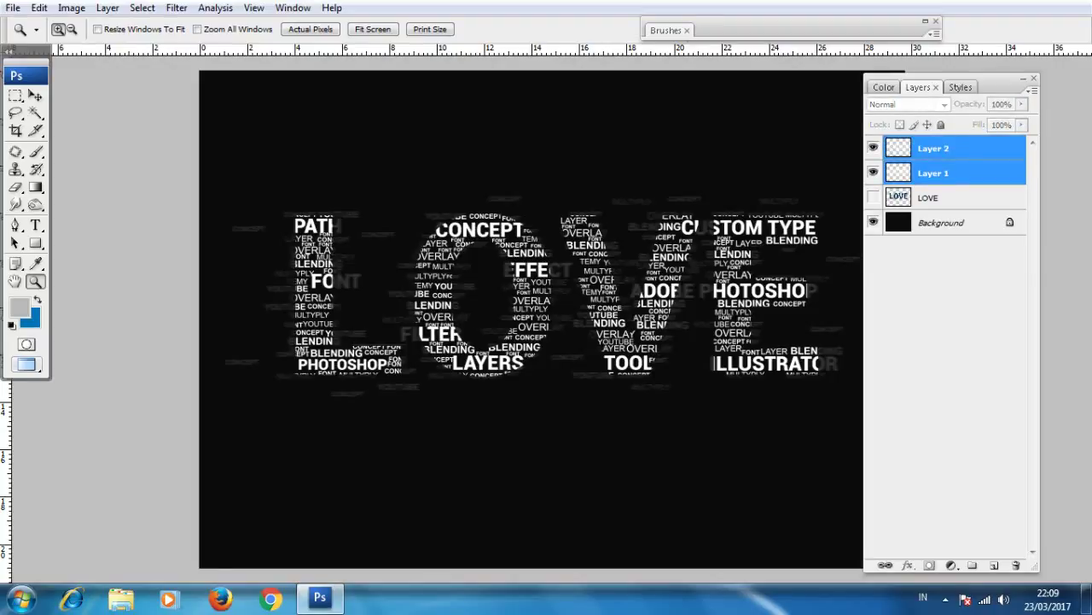
left_click(1034, 90)
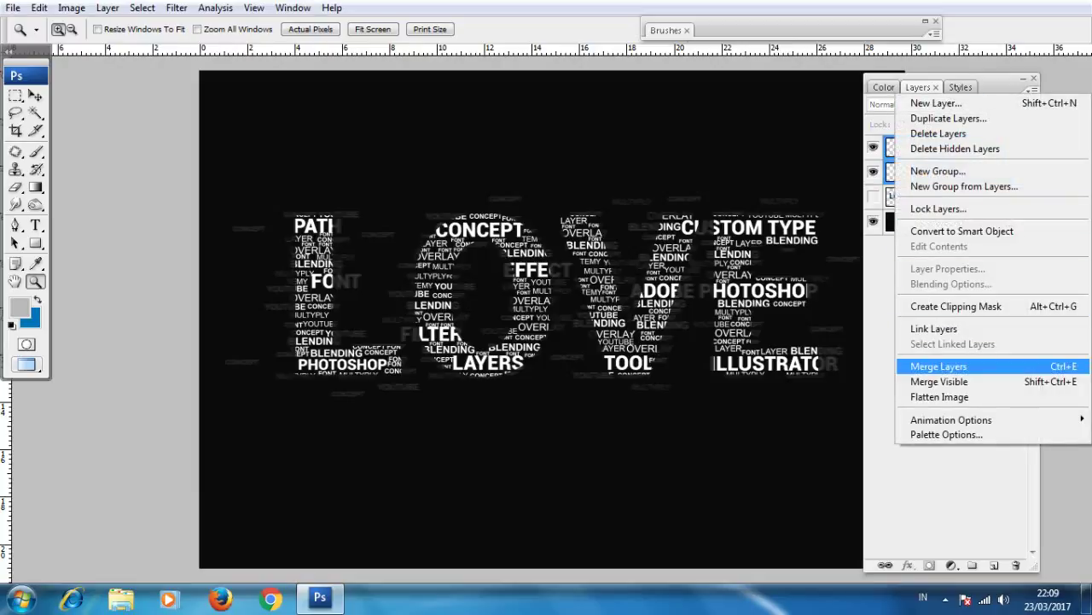
left_click(930, 366)
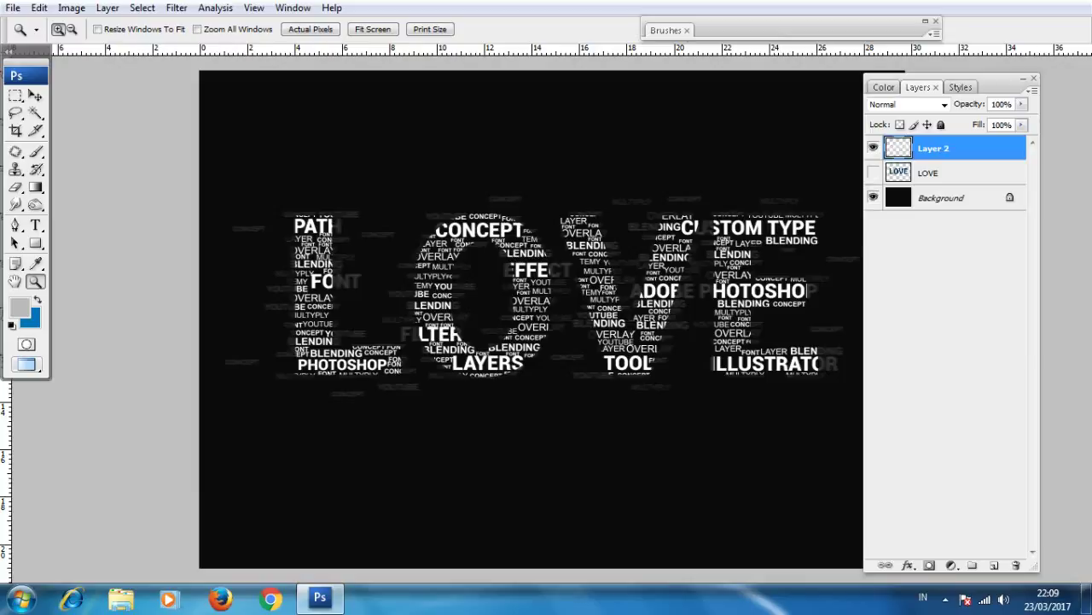
Step: Duplicate the merged layer as Layer 2 copy
left_click(1034, 90)
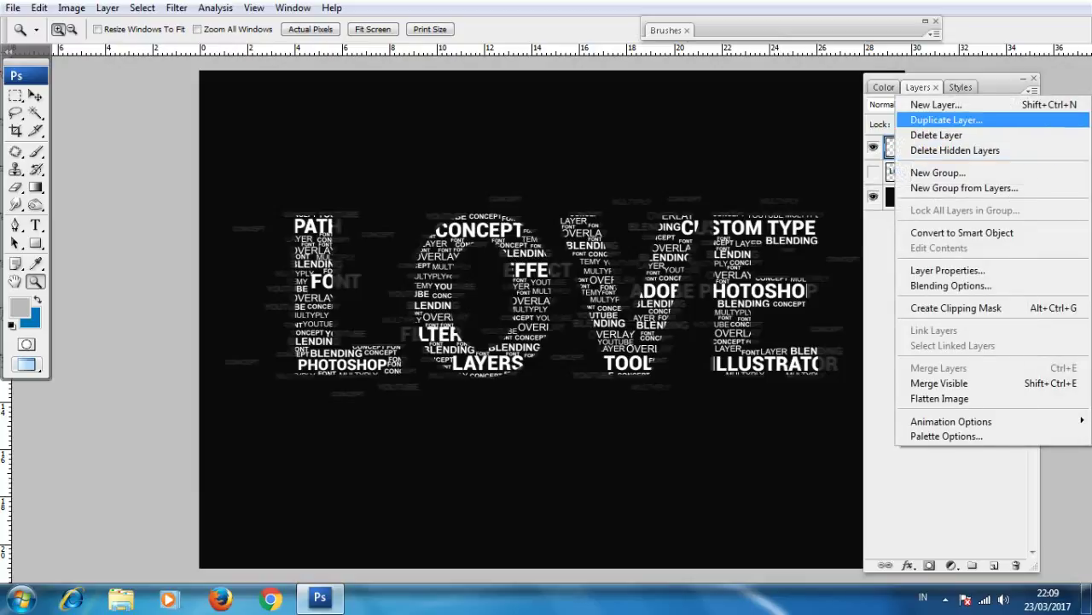
left_click(939, 120)
key("Return")
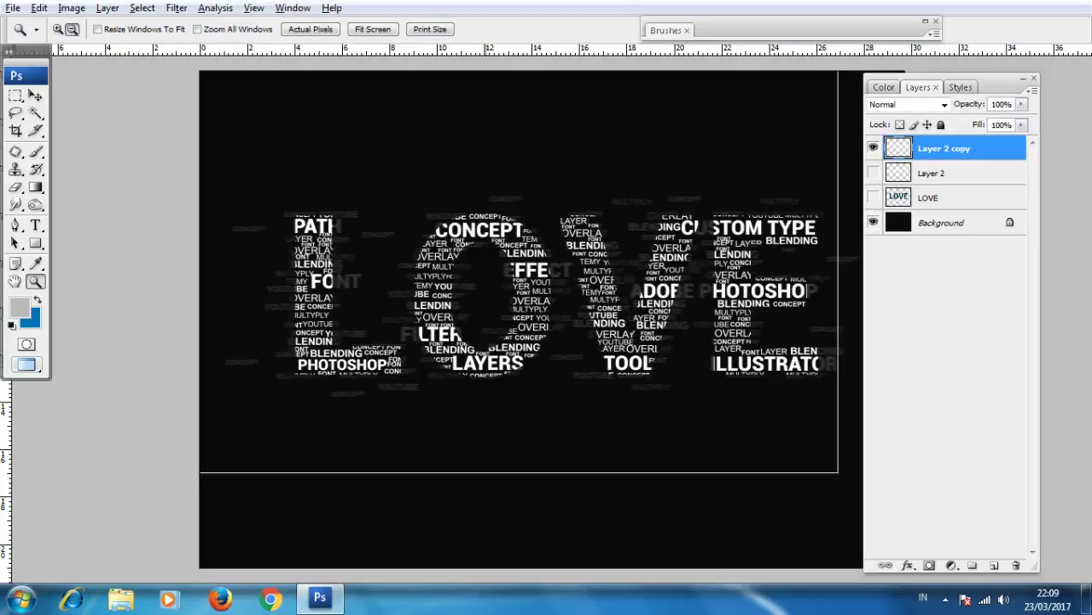
left_click(532, 249, "alt")
left_click(176, 8)
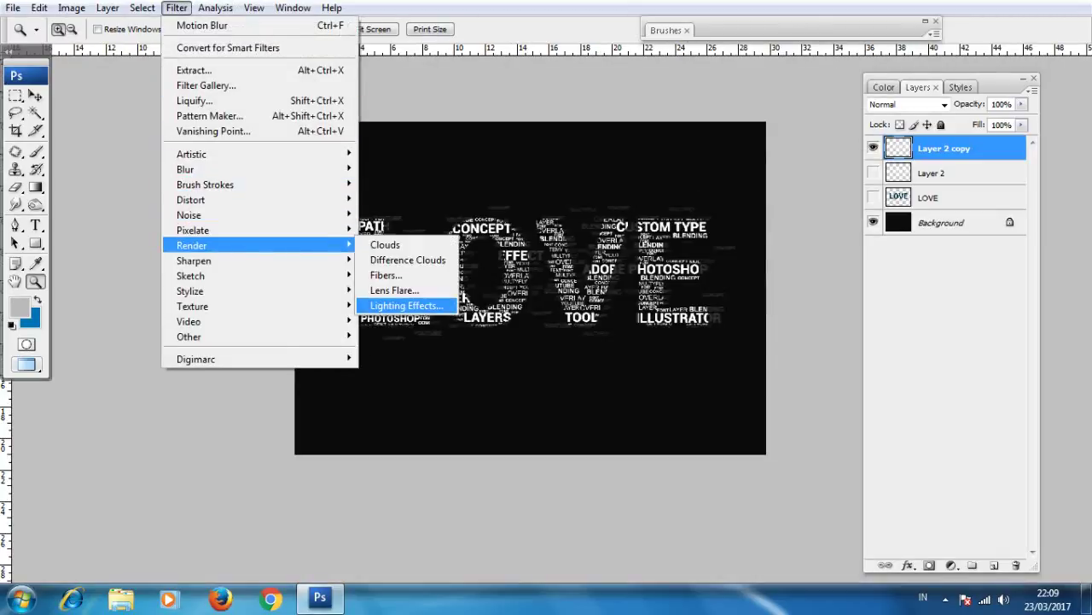
Step: Light Layer 2 copy with one upright spotlight centred over the LOVE text, replacing the default tilted one
left_click(406, 305)
left_click_drag(434, 392, 435, 259)
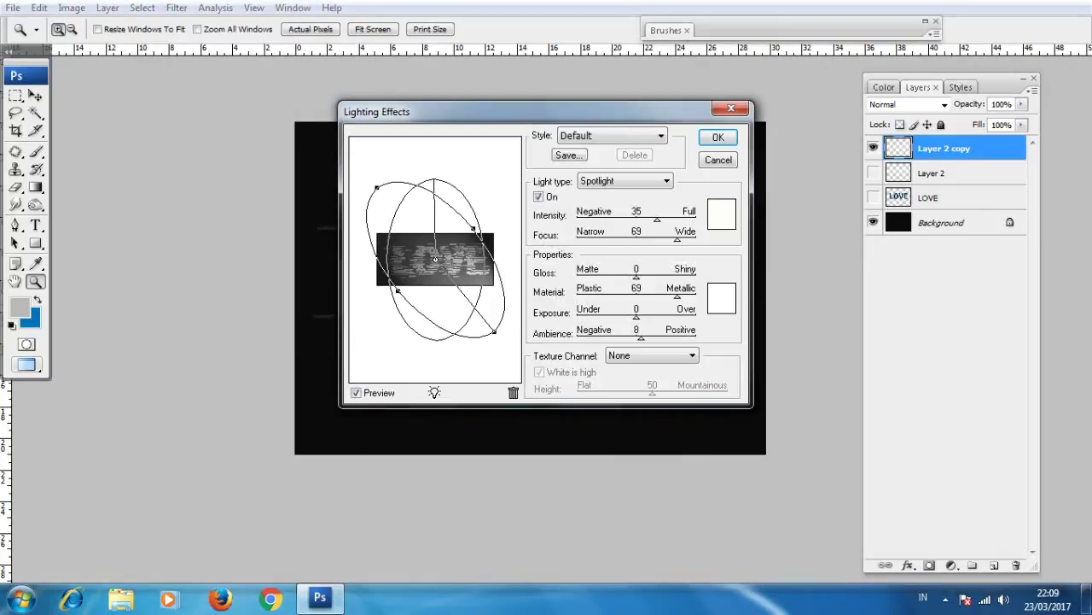
key("Delete")
left_click_drag(437, 339, 439, 340)
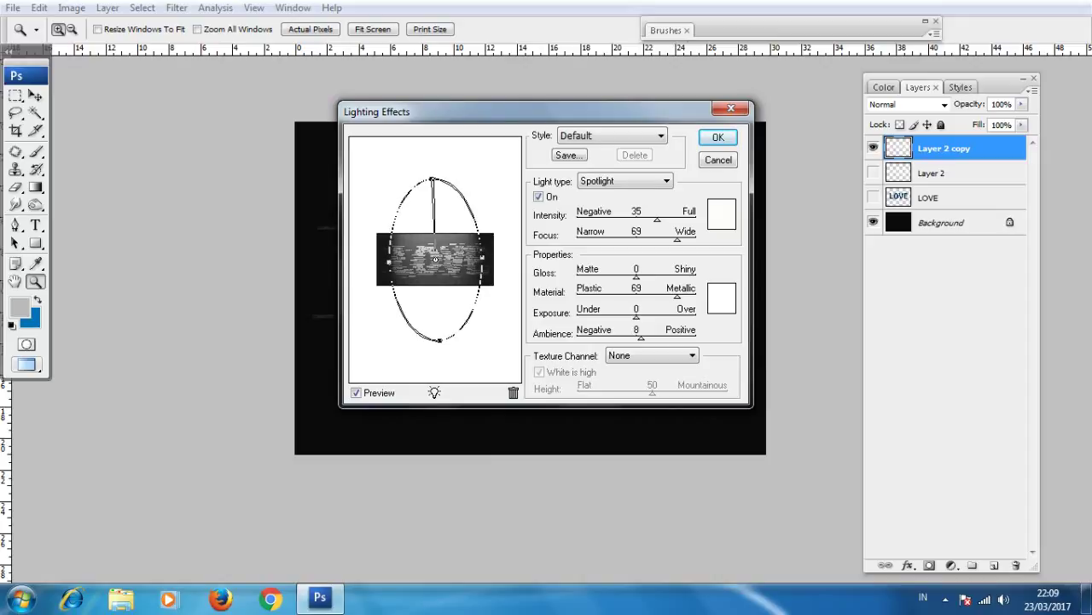
left_click_drag(439, 339, 436, 340)
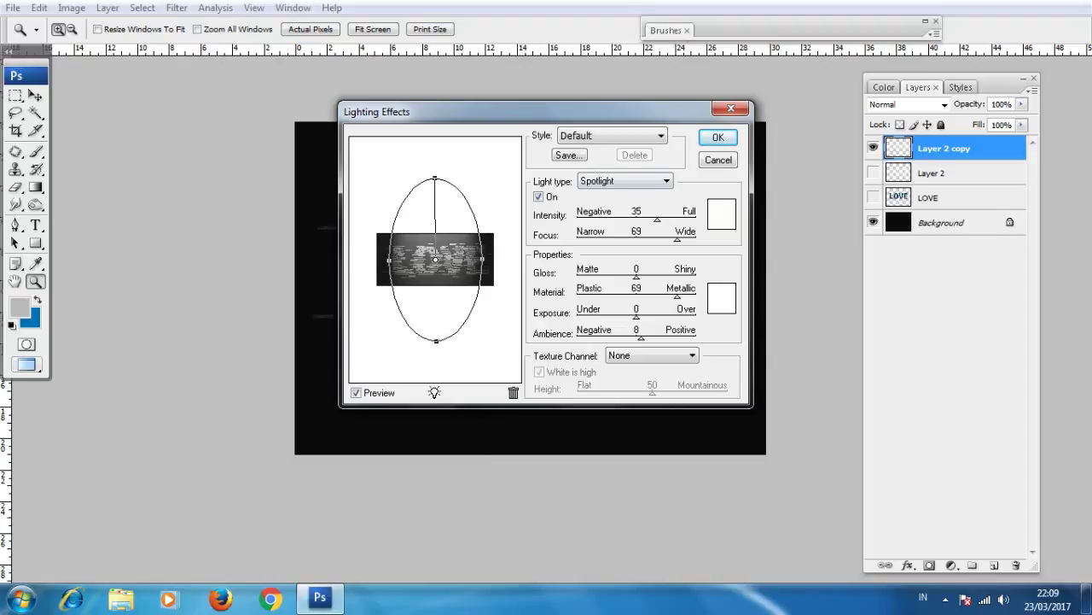
left_click(718, 137)
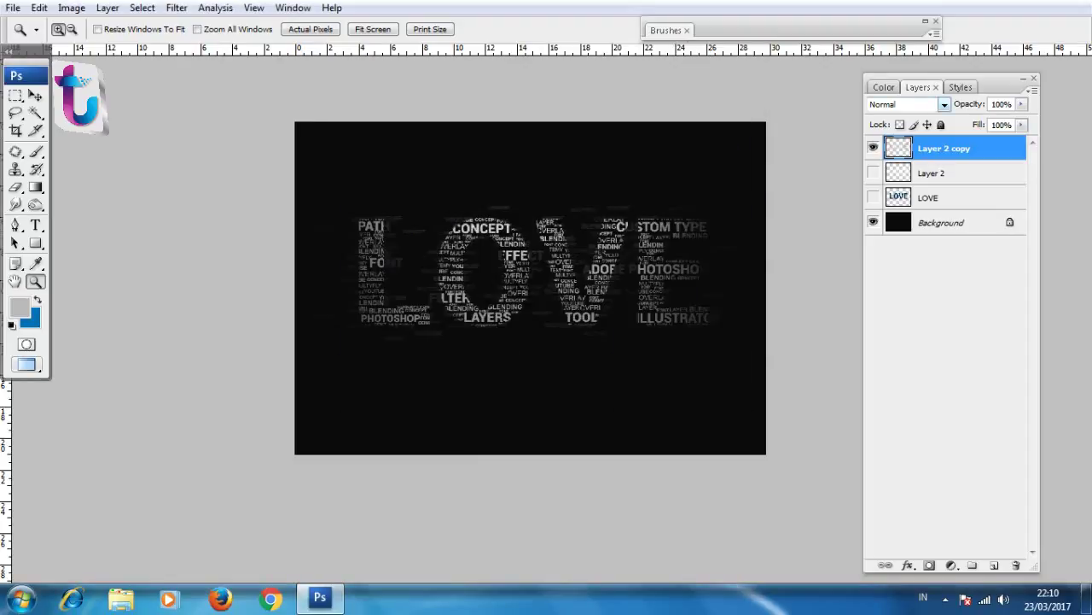
key("ctrl+plus")
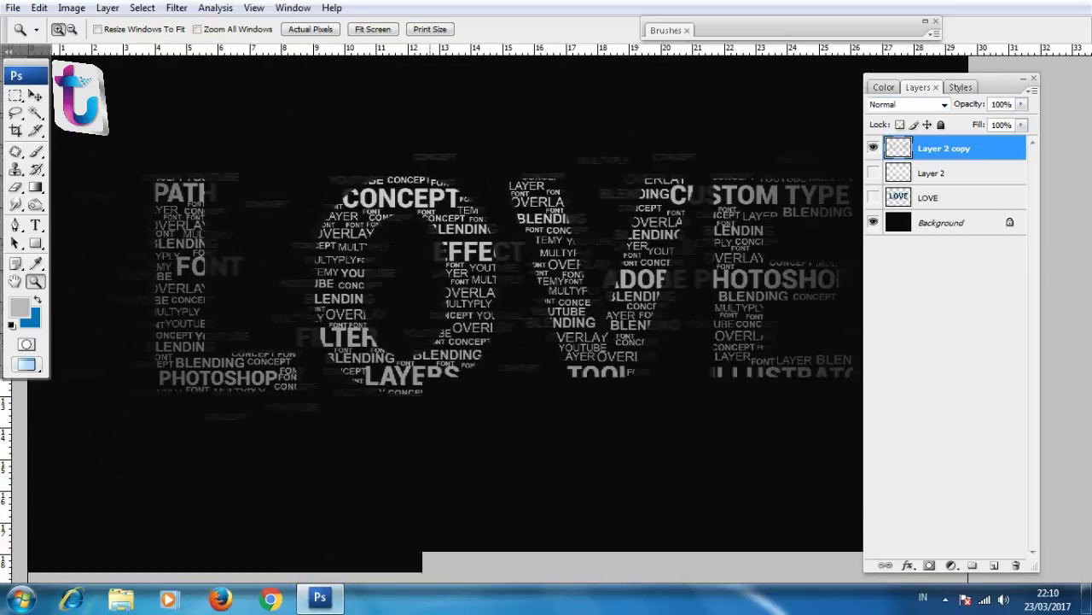
key("ctrl+minus")
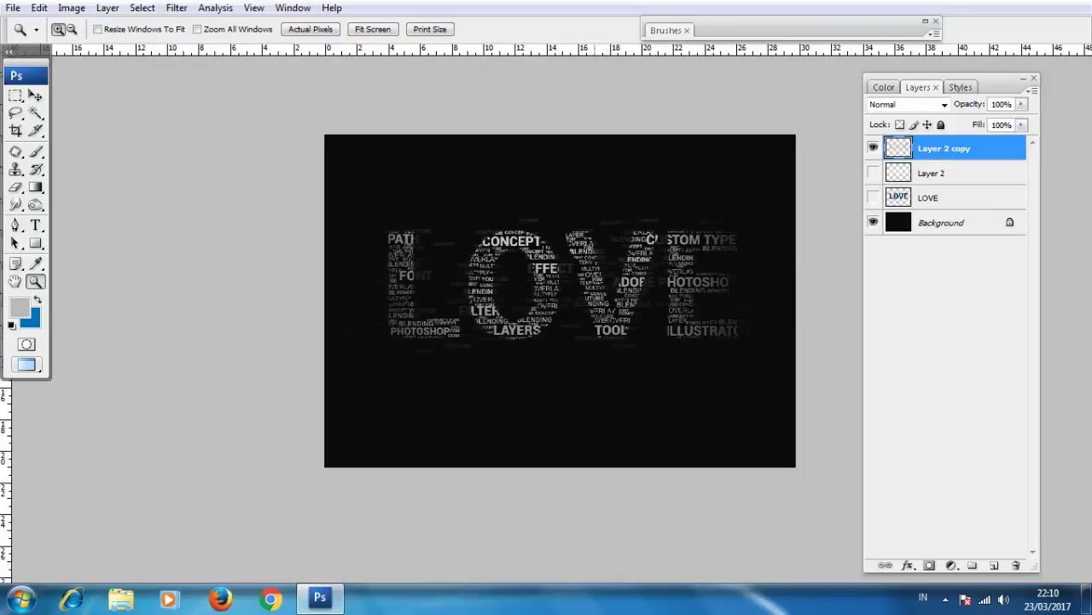
left_click(874, 172)
left_click(873, 149)
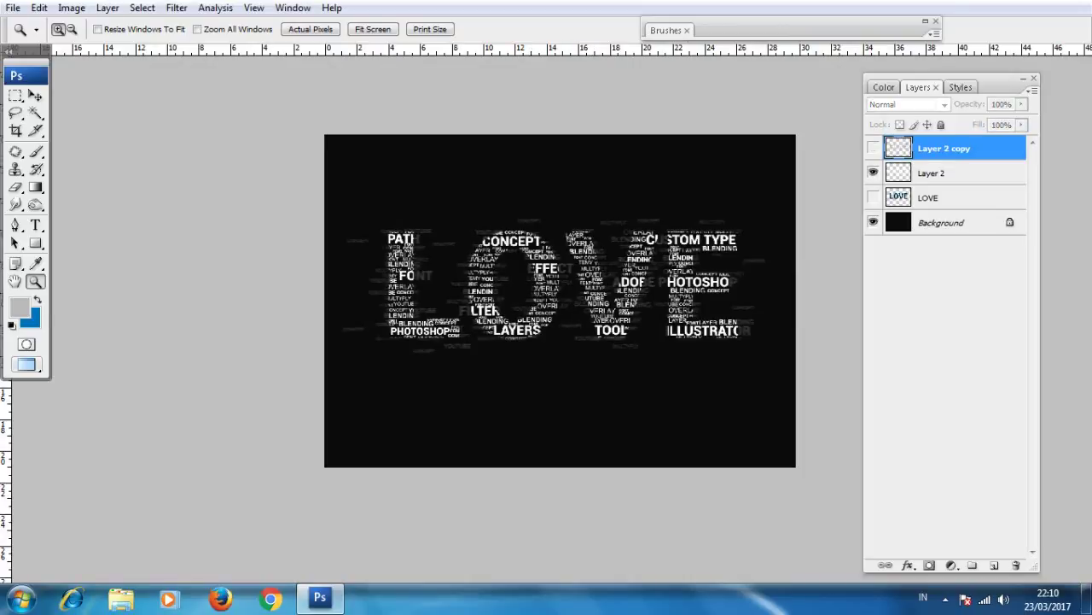
left_click(873, 148)
left_click(873, 172)
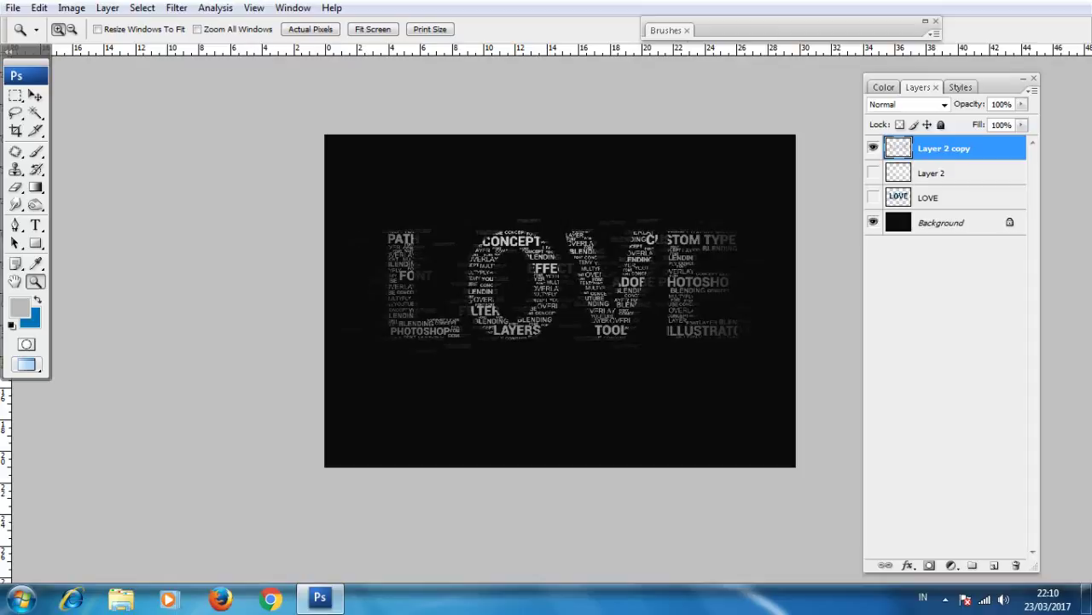